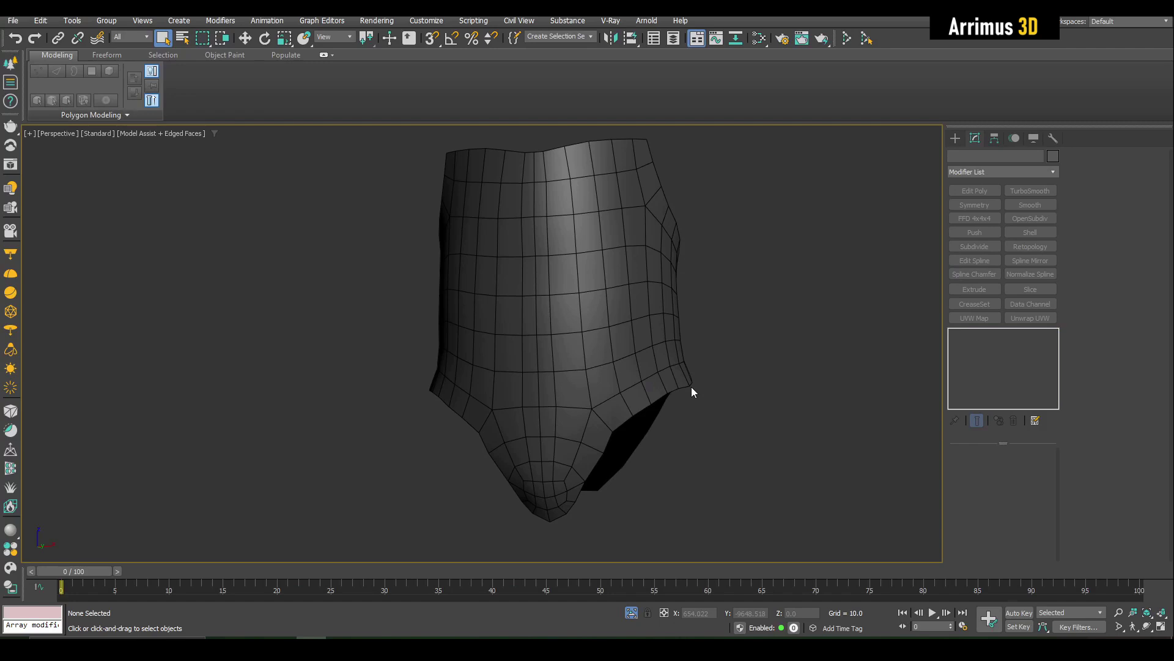
- Examine the example hard-surface models, including the torso mesh, robots, weapons, helmets and recessed panel details, from several angles
middle_click_drag(691, 386, 617, 447, "alt")
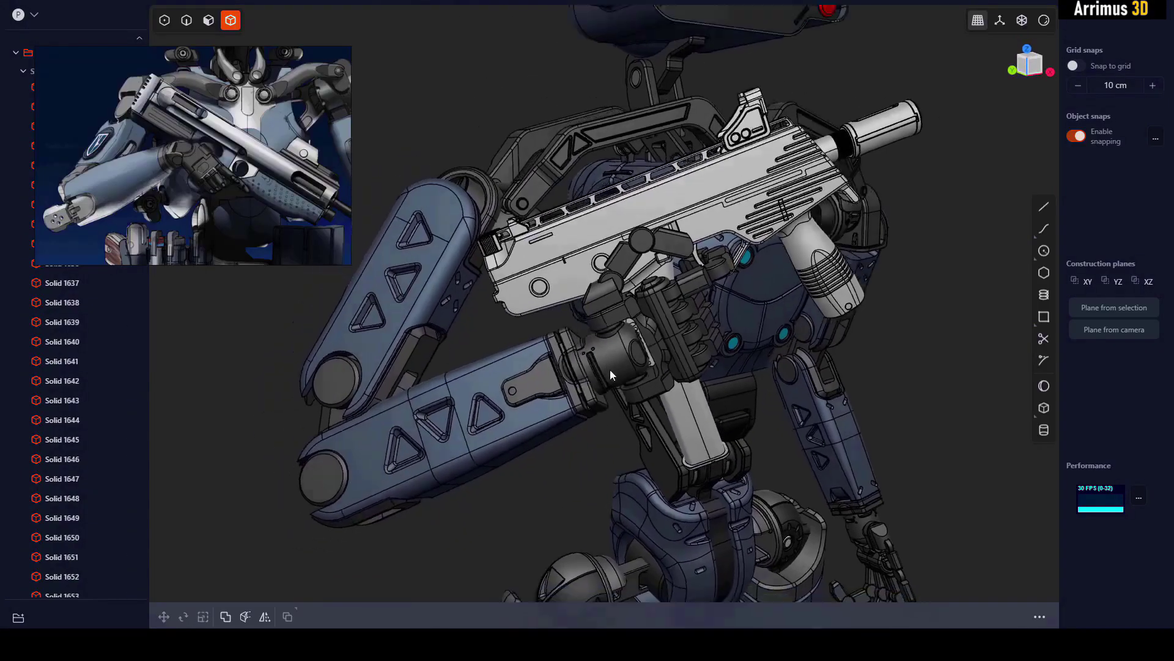
middle_click_drag(610, 370, 757, 388)
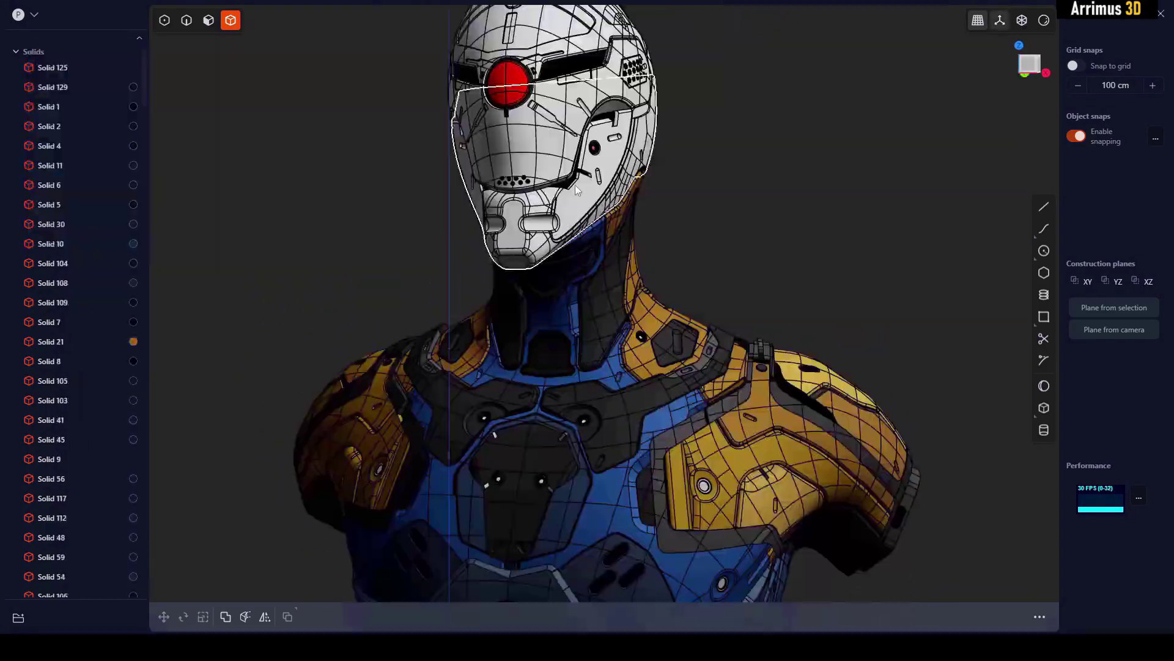
scroll(586, 192, "up", 6)
mouse_move(586, 189)
middle_mouse_down("shift")
mouse_move(639, 331)
mouse_move(591, 314)
mouse_move(567, 202)
middle_mouse_up("shift")
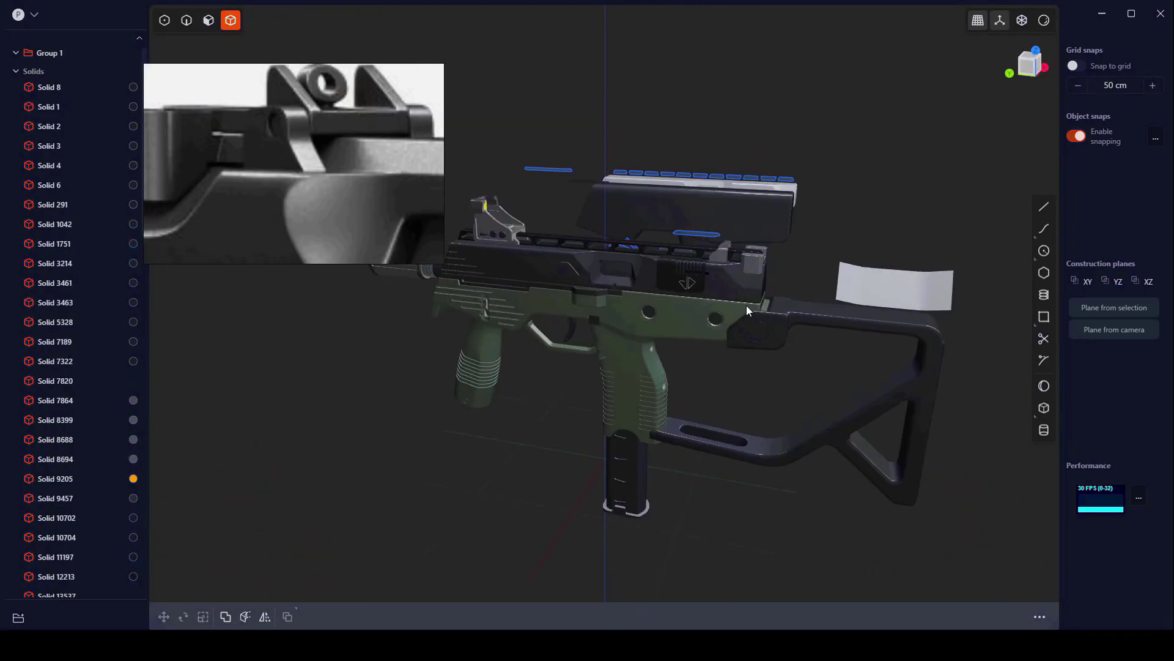
middle_click_drag(746, 306, 846, 310)
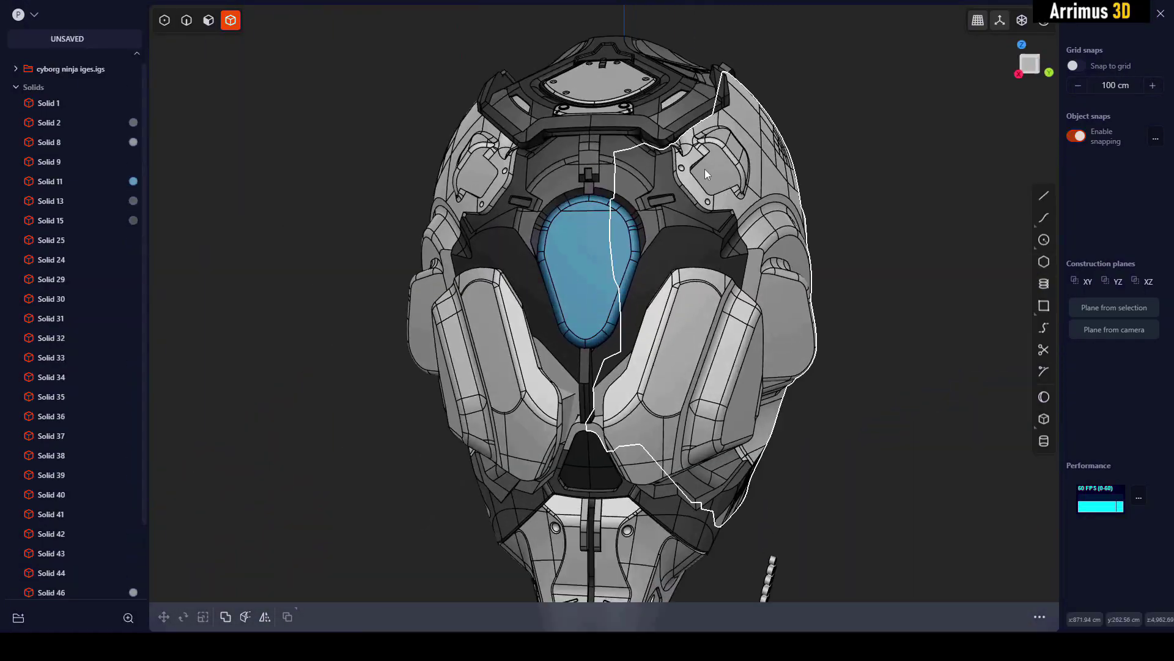
scroll(637, 210, "up", 5)
middle_click_drag(638, 210, 619, 222)
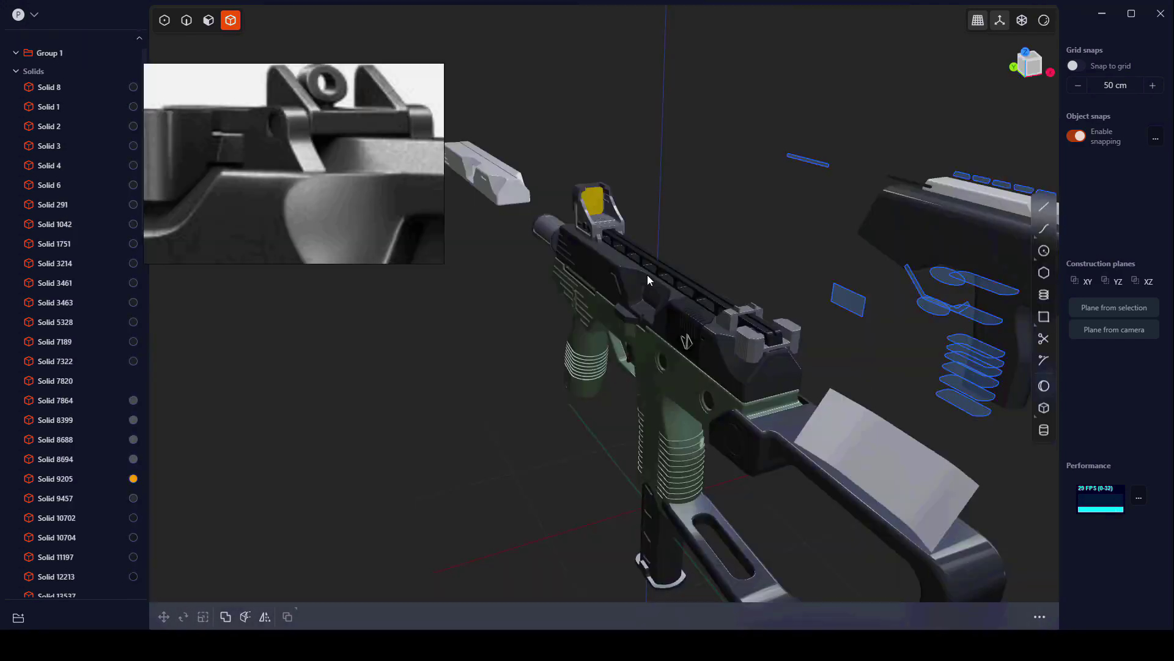
middle_click_drag(648, 280, 722, 249)
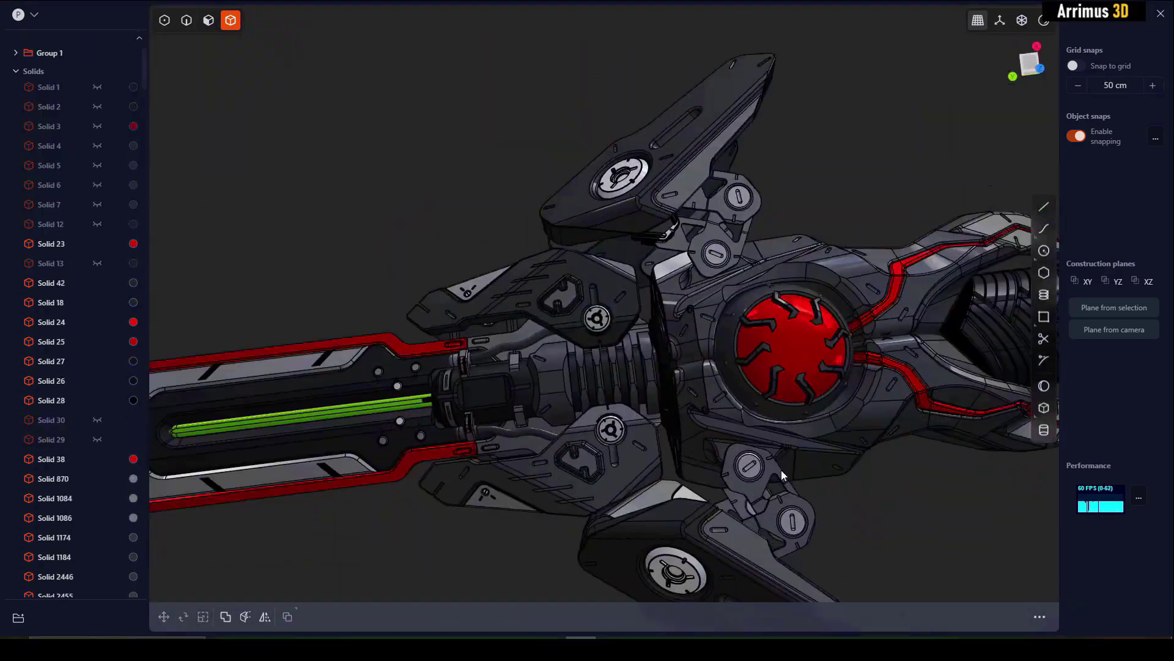
middle_click_drag(781, 469, 732, 438)
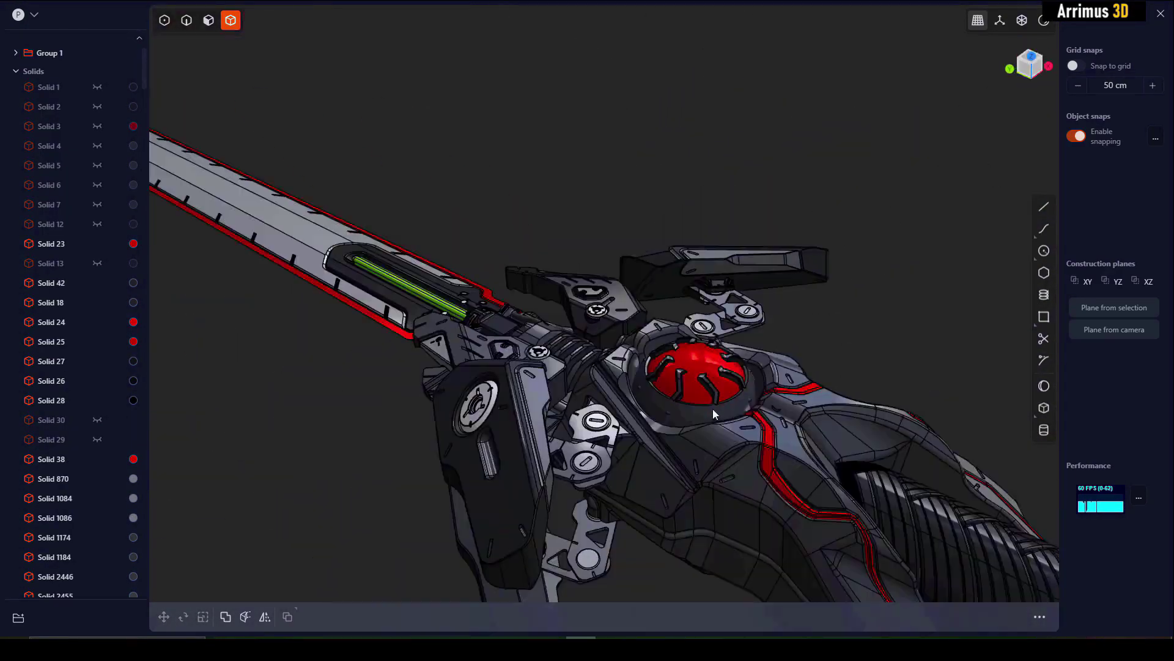
middle_click_drag(713, 408, 628, 340)
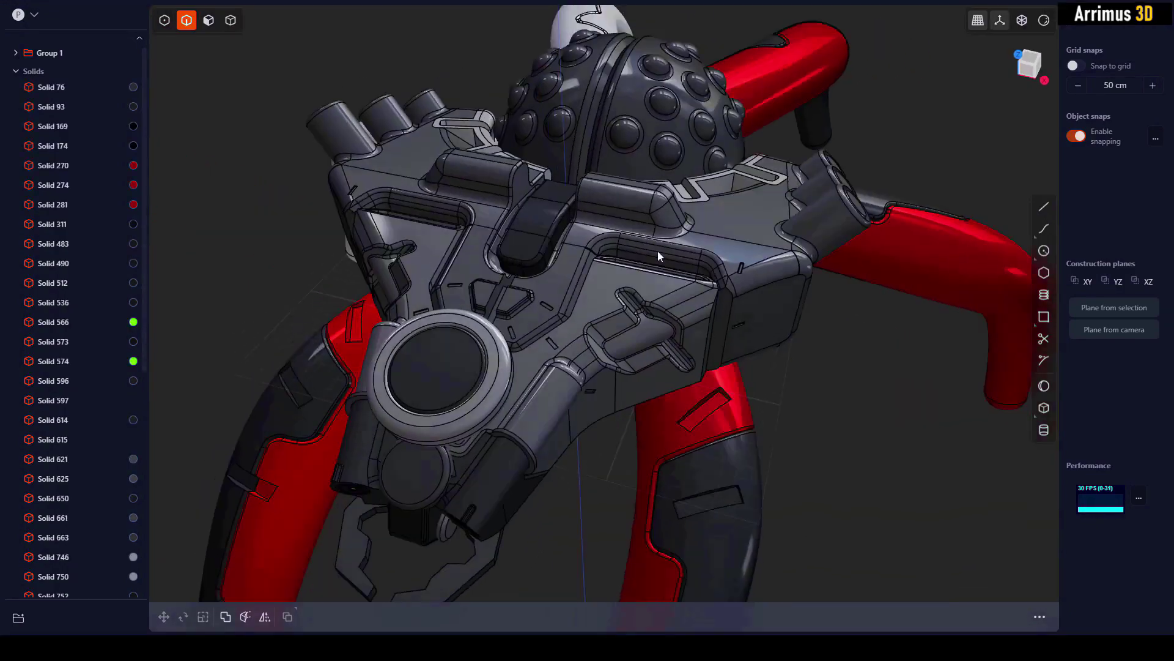
middle_click_drag(658, 250, 672, 228)
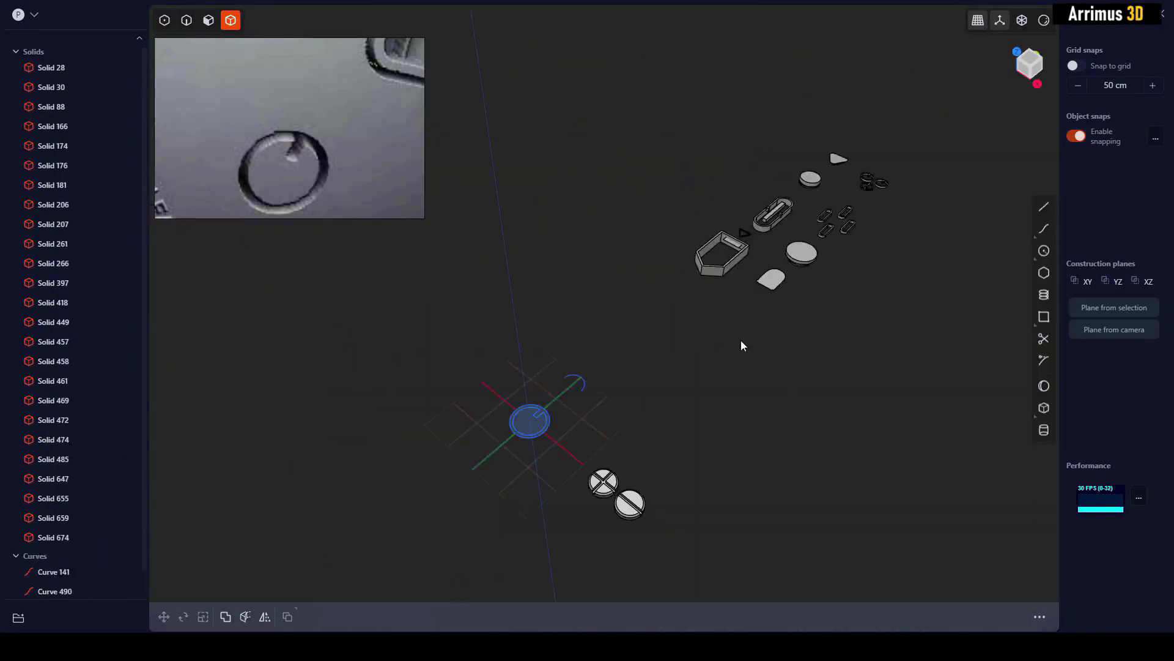
middle_click_drag(741, 340, 446, 434)
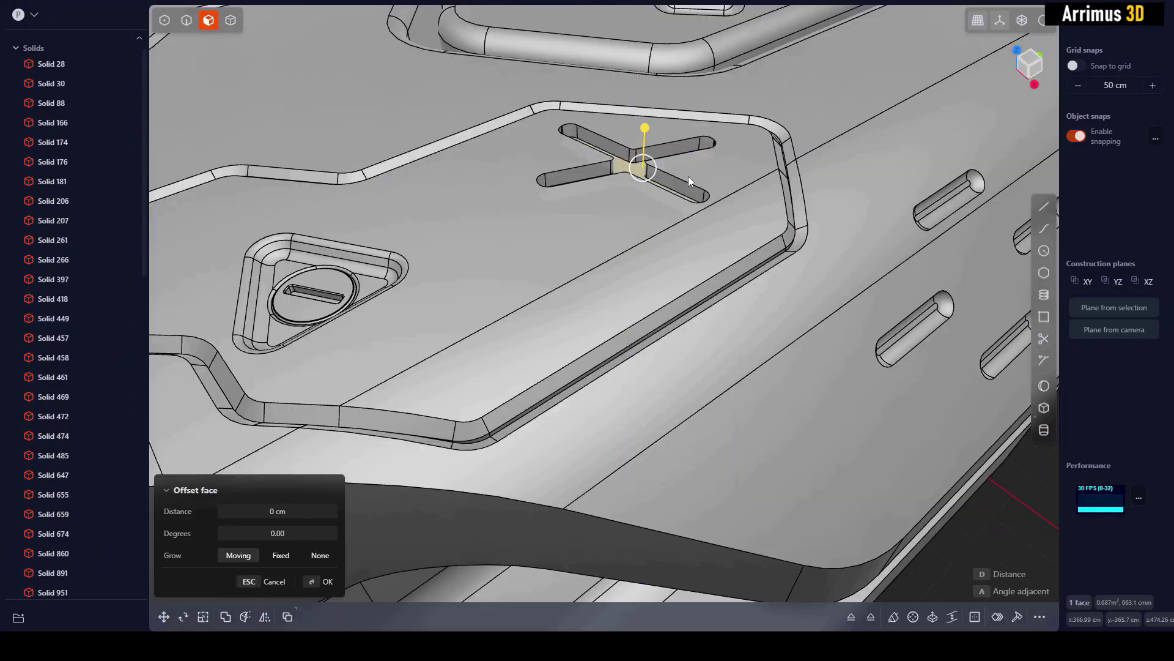
scroll(688, 176, "up", 5)
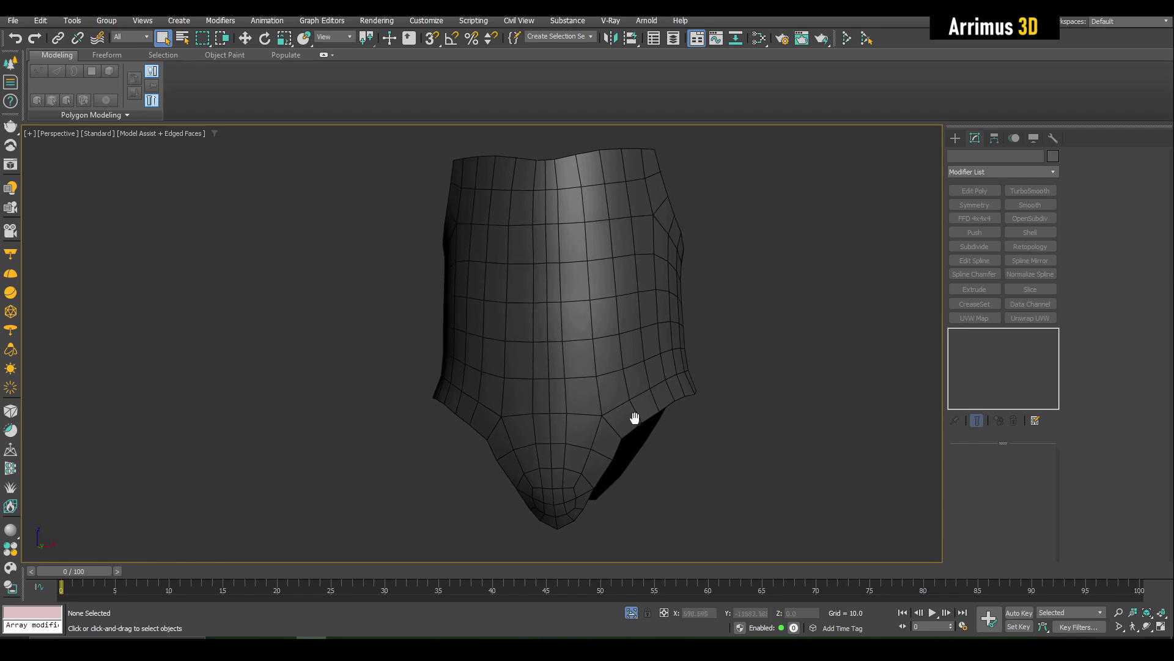
- Draw a standard box beside the ground grid below the torso mesh
mouse_move(637, 420)
middle_mouse_down("alt")
mouse_move(572, 431)
mouse_move(593, 388)
mouse_move(604, 274)
mouse_move(566, 301)
mouse_move(574, 325)
middle_mouse_up("alt")
scroll(604, 273, "down", 5)
key("b")
left_click_drag(571, 320, 636, 460)
left_click(633, 394)
key("w")
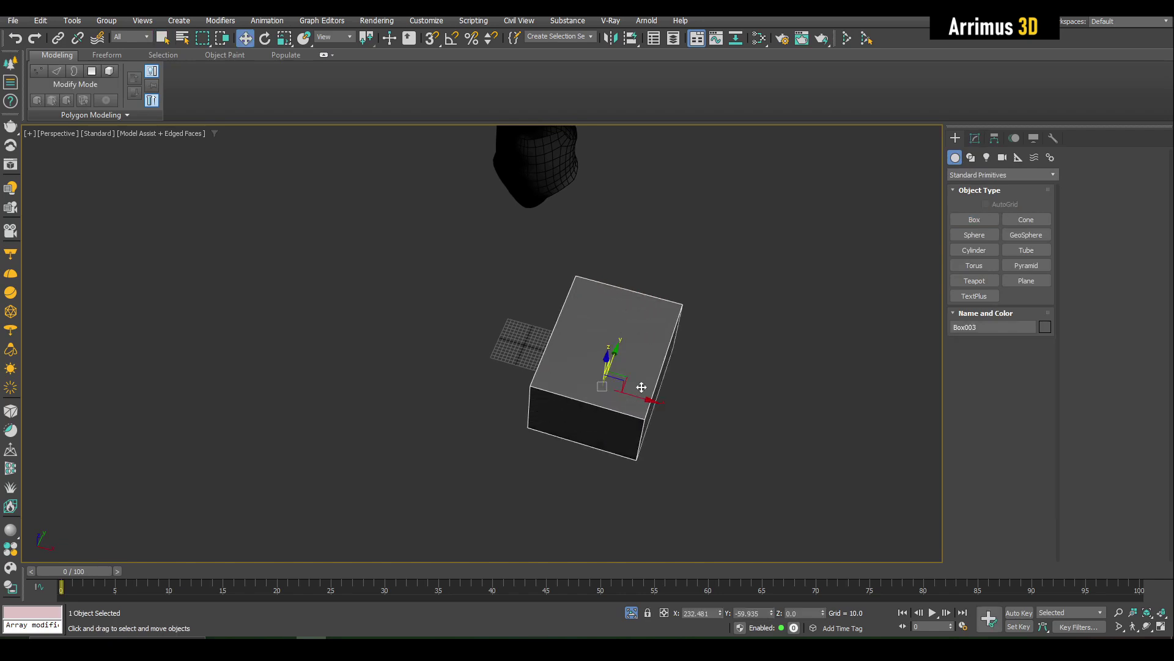
- Add an Edit Poly modifier to the box and insert two crossing edge loops near its front corner
key("z")
middle_click_drag(641, 389, 590, 317, "alt")
key("e")
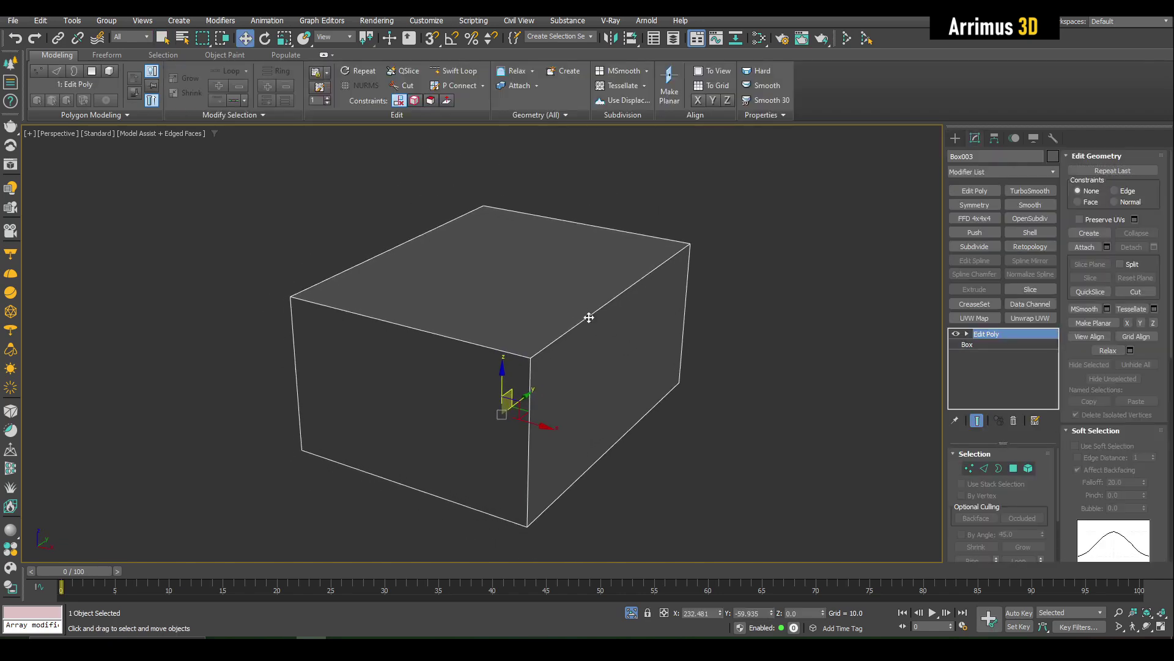
key("1")
middle_click_drag(557, 356, 492, 379, "alt")
key("alt+s")
left_click(627, 306)
left_click(559, 363)
- Move the large front polygon of the box outward along the Y axis
key("w")
key("4")
key("4")
left_click(427, 384)
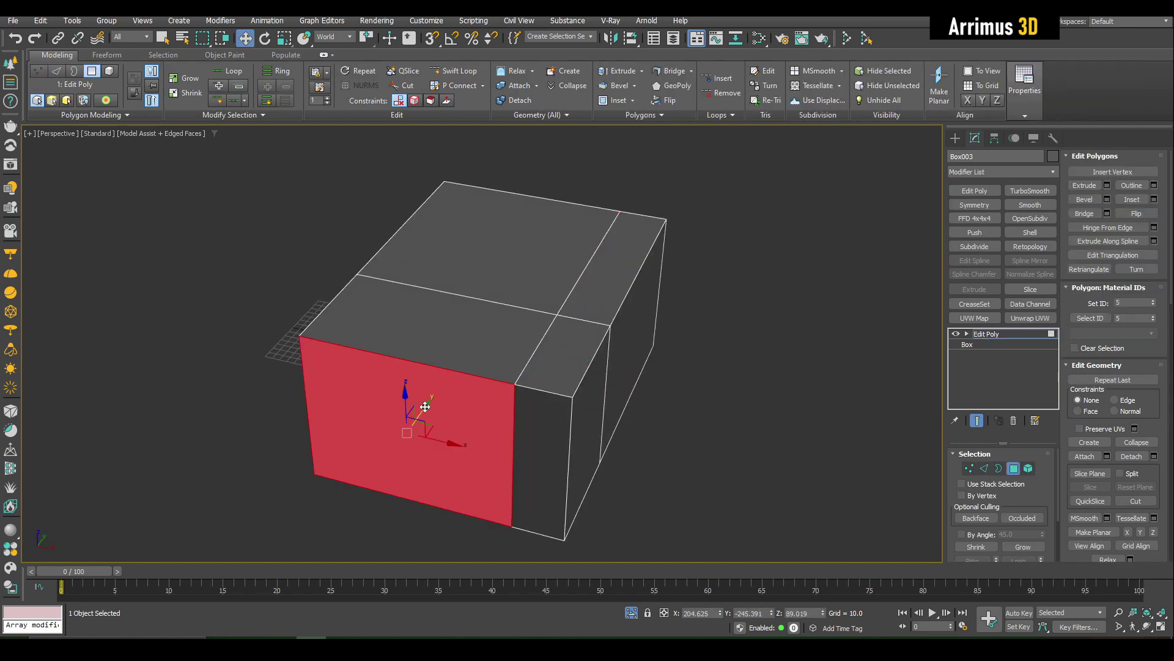
left_click_drag(425, 407, 343, 520)
scroll(452, 372, "down", 3)
middle_click_drag(496, 377, 537, 409)
- Leave polygon editing and delete the practice box
key("4")
key("q")
key("Delete")
- Select the torso mesh, add an Edit Poly modifier above its disabled Push modifier and enter polygon editing
middle_click_drag(475, 269, 498, 405)
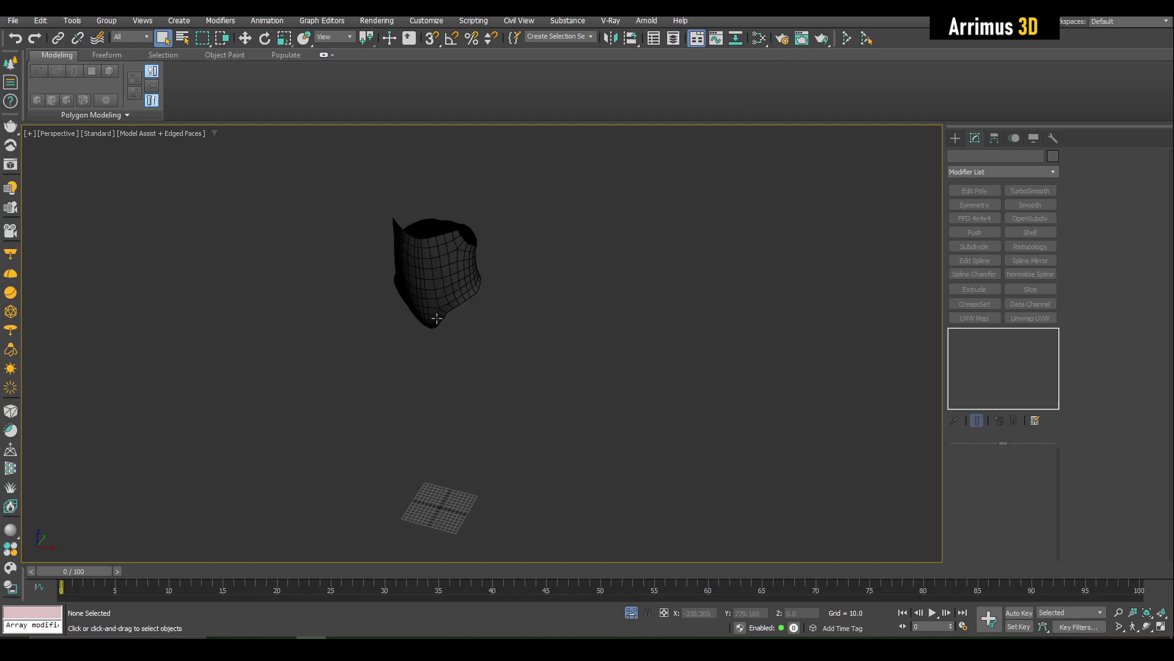
left_click(437, 318)
key("z")
middle_click_drag(581, 399, 627, 367, "alt")
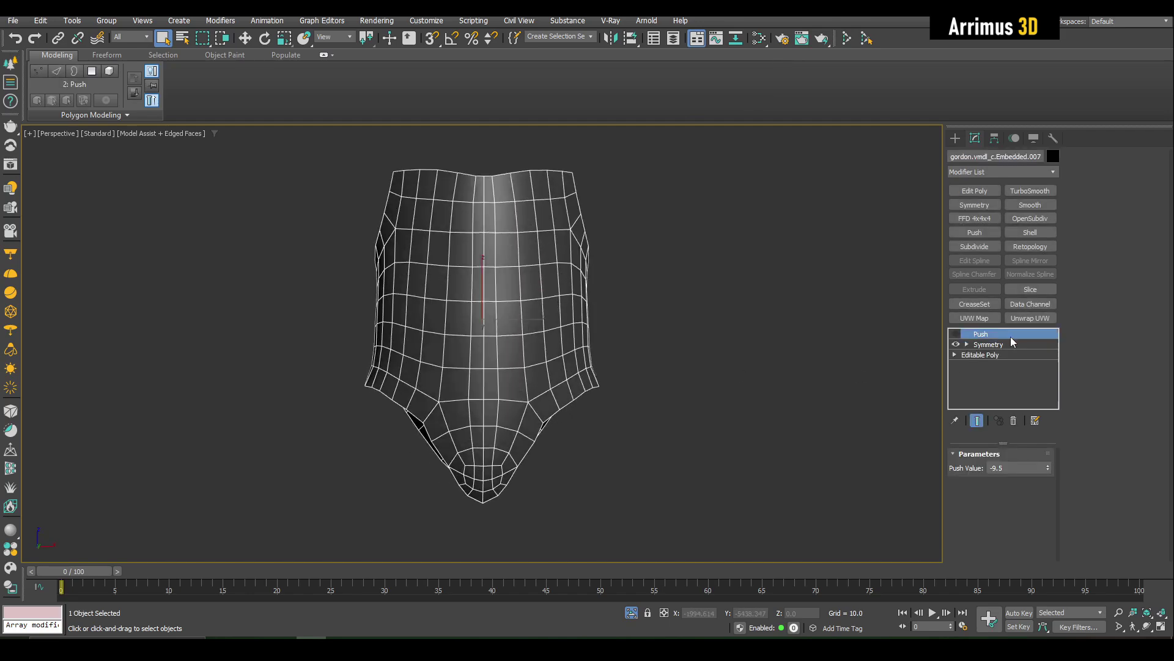
middle_click_drag(793, 352, 802, 330)
key("shift+e")
key("4")
- Select the torso's front-center polygons, four columns wide and five rows high, starting just above the lower tip
middle_click_drag(553, 384, 562, 375)
scroll(562, 374, "up", 3)
left_click(728, 436)
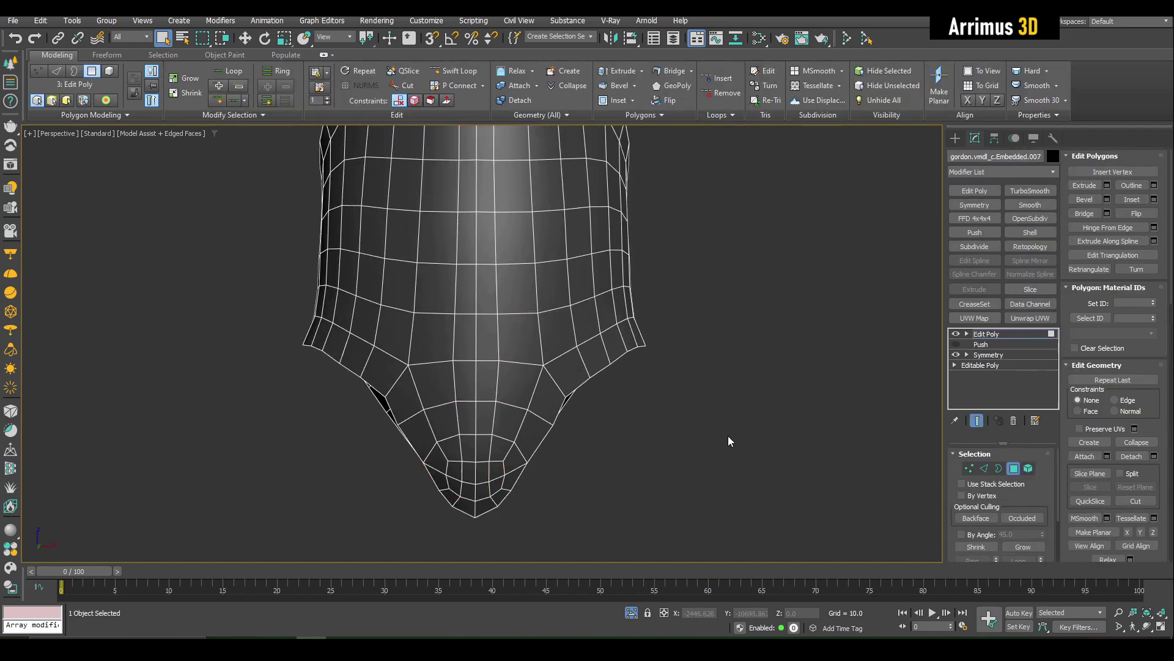
scroll(521, 450, "up", 3)
left_click(504, 504)
left_click(434, 503, "shift")
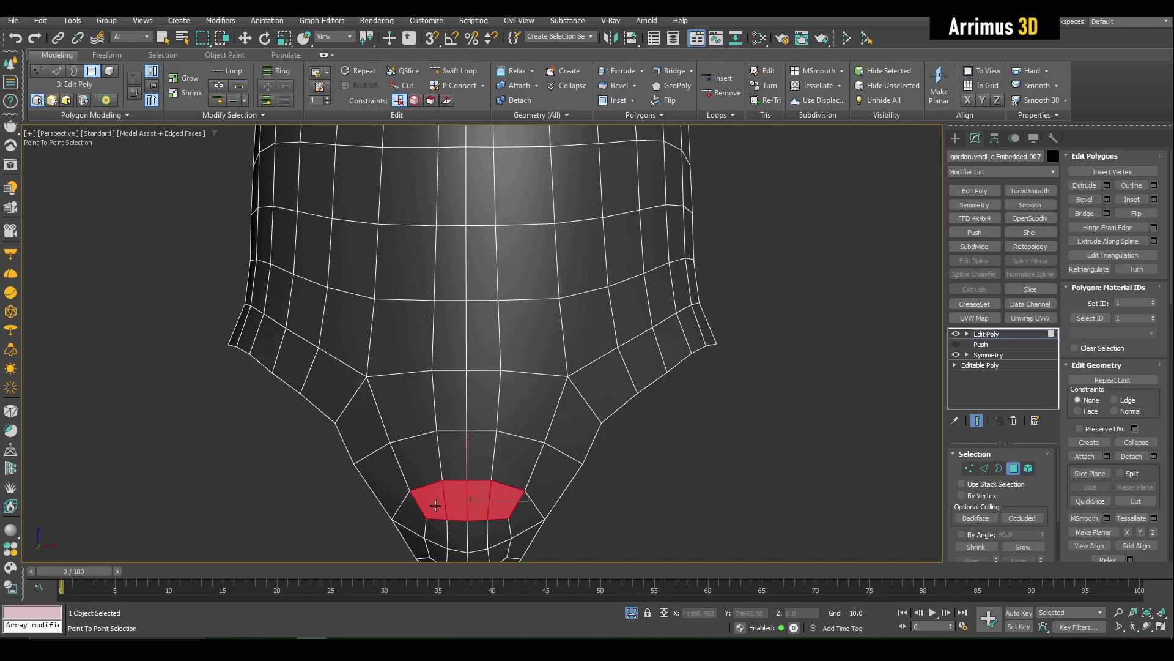
left_click(422, 468, "shift")
left_click(511, 463, "shift")
left_click(518, 414, "shift")
left_click(411, 394)
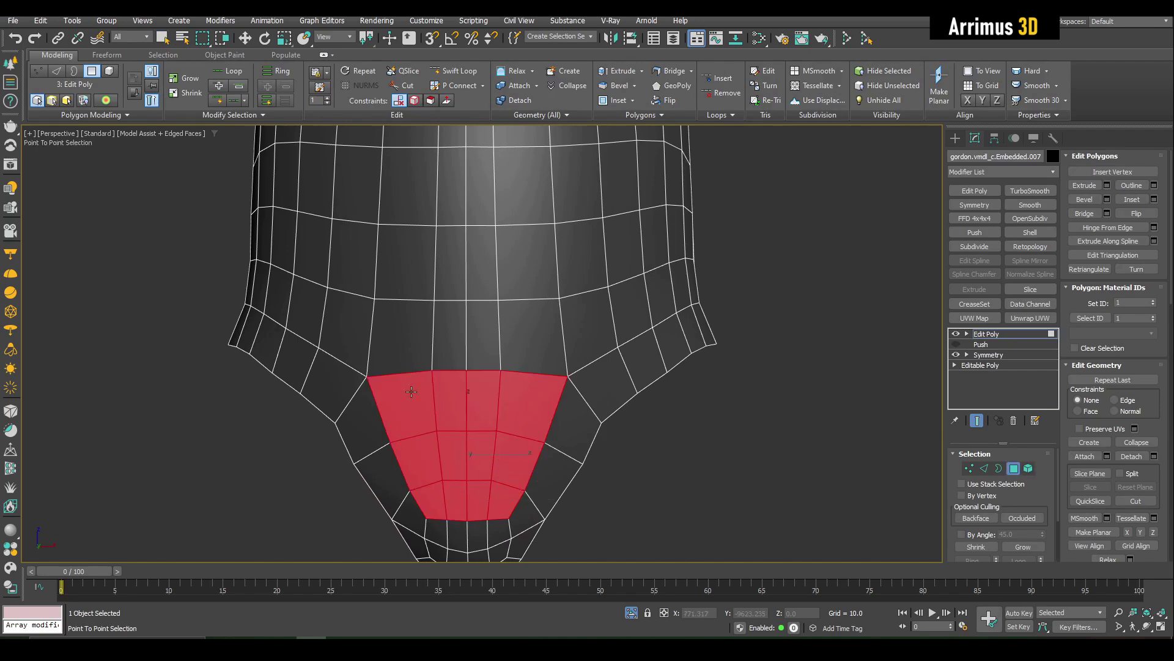
left_click(404, 339)
left_click(516, 346)
left_click(515, 293)
left_click(403, 279)
right_click(403, 279)
- Detach the selected front polygons as a cloned object named Object123
scroll(483, 324, "up", 3)
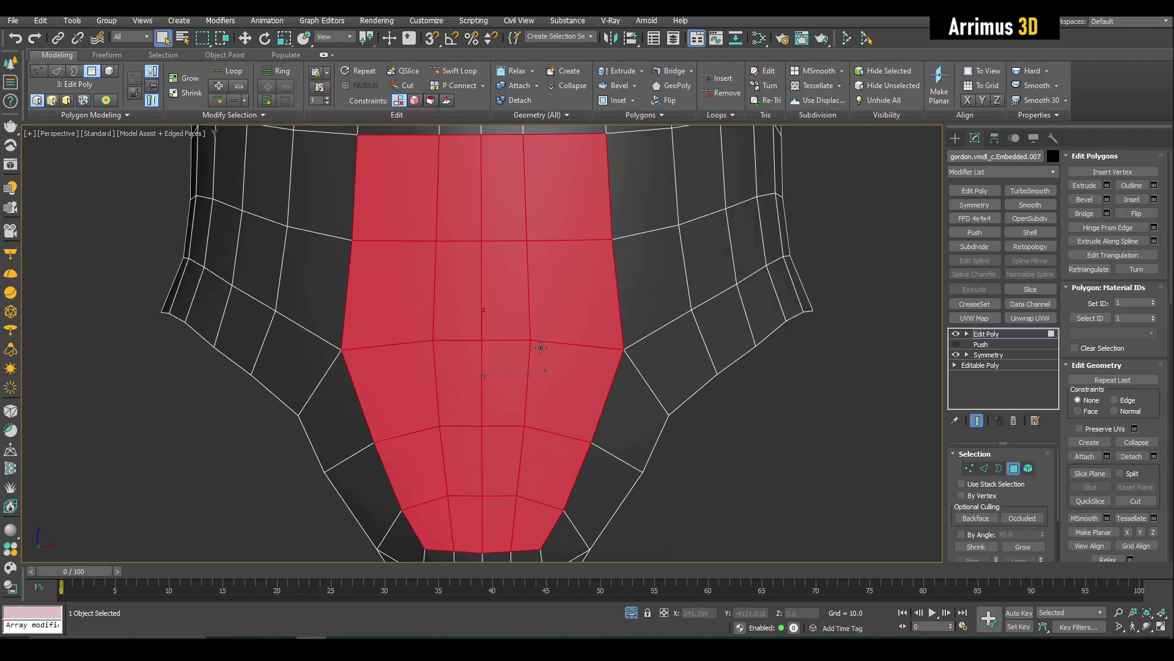
mouse_move(538, 346)
middle_mouse_down("alt")
mouse_move(494, 327)
mouse_move(519, 346)
middle_mouse_up("alt")
scroll(558, 341, "down", 3)
key("d")
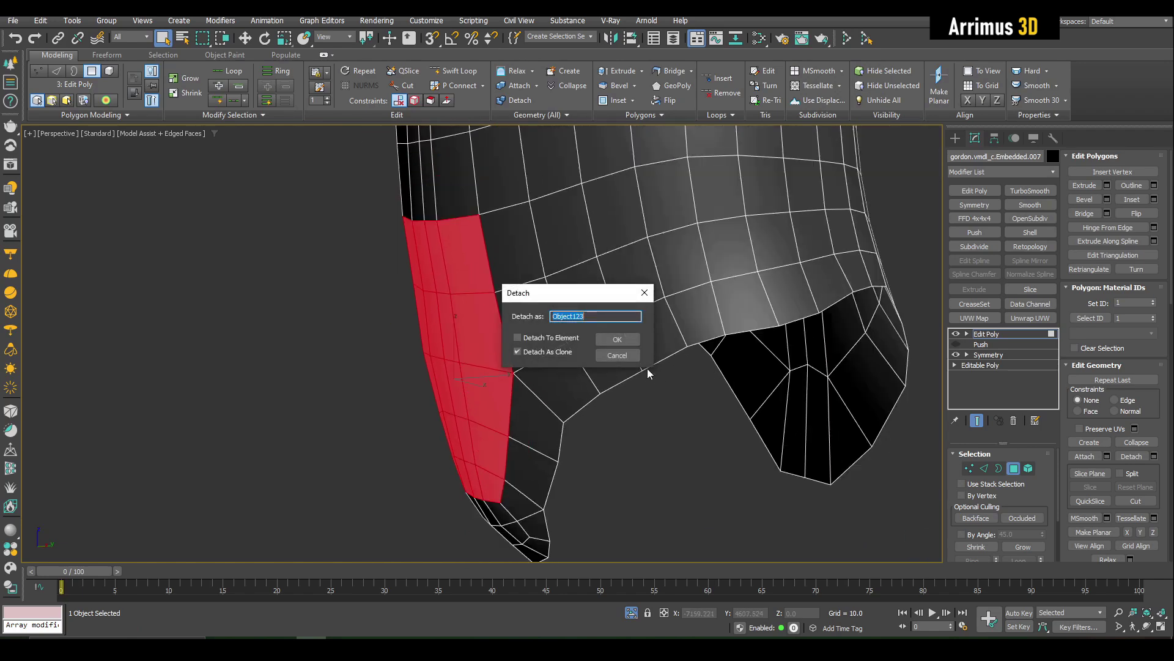
left_click(617, 340)
- Select the detached panel and give it a Shell modifier with outer amount 11.16 and inner amount 0.0
left_click(462, 317)
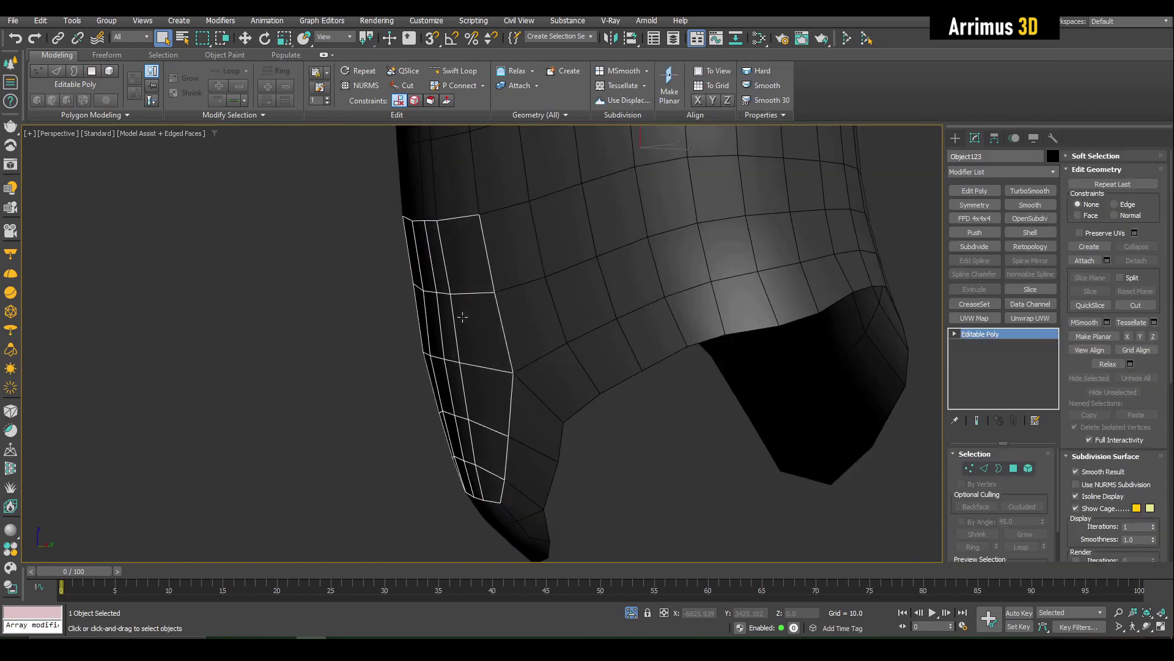
left_click(1030, 233)
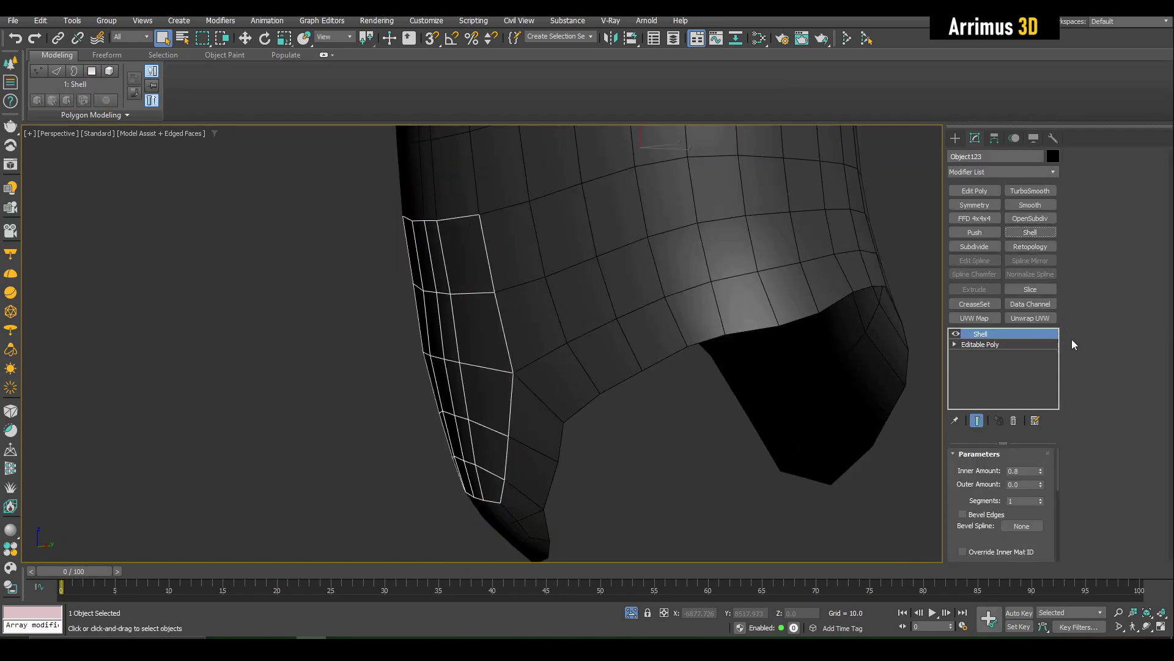
left_click_drag(1040, 484, 1042, 416)
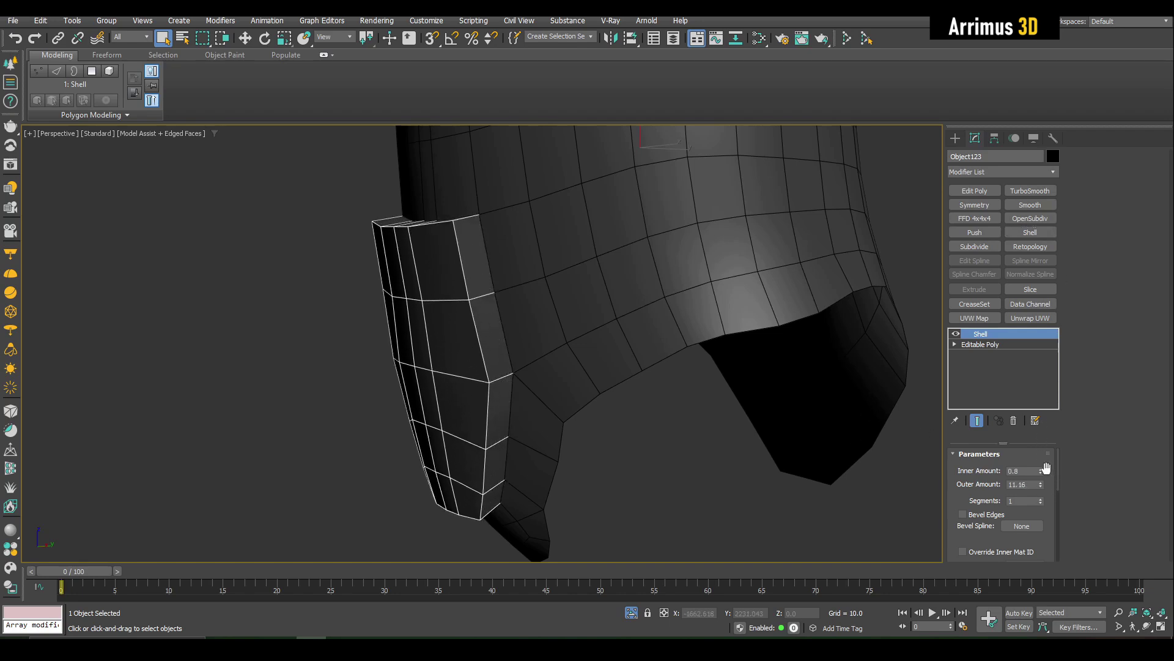
right_click(1038, 465)
- Clone the thickened panel along the X axis so the copy sits beside the torso
middle_click_drag(700, 389, 386, 392, "alt")
key("w")
left_click_drag(404, 391, 555, 395, "shift")
left_click(589, 375)
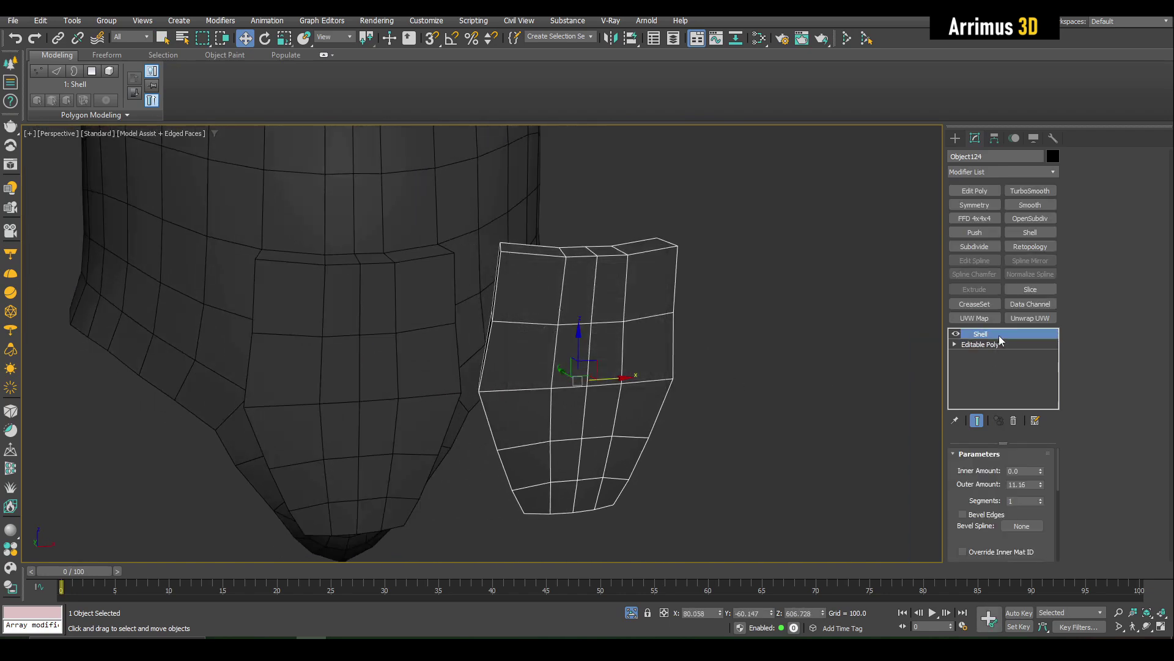
- Delete the Shell modifier from the copied panel
right_click(999, 334)
left_click(703, 357)
middle_click_drag(792, 388, 693, 380, "alt")
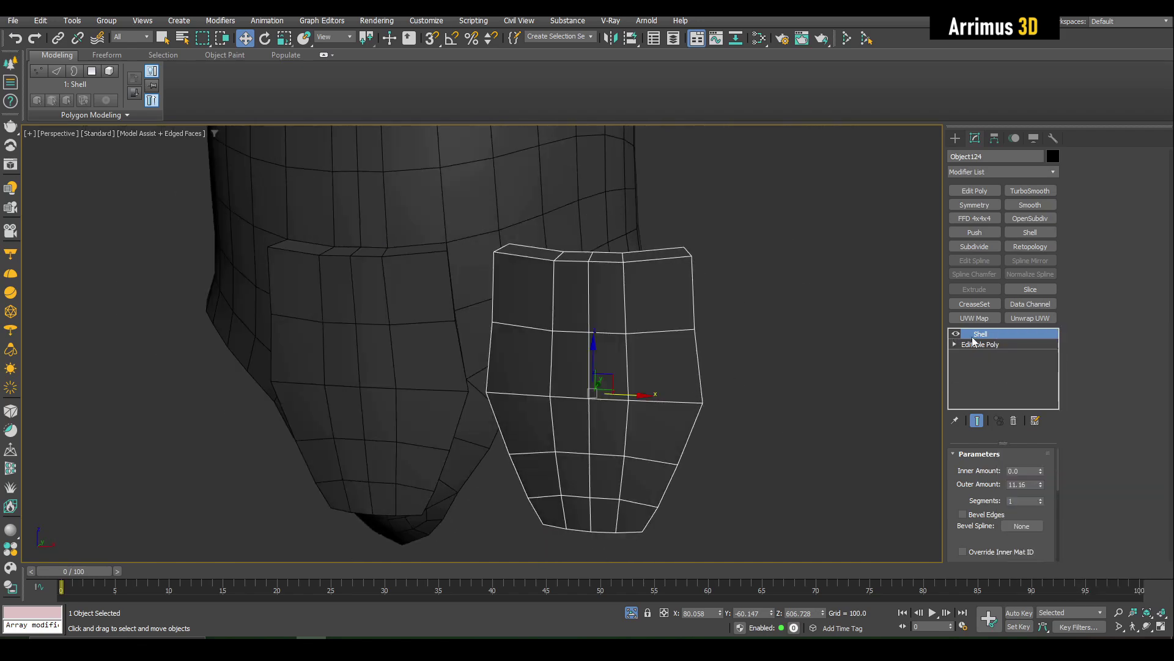
right_click(973, 337)
left_click(1001, 356)
middle_click_drag(487, 431, 601, 403)
- Select the original thickened panel on the torso and add an Edit Poly modifier above its Shell
key("q")
left_click(520, 353)
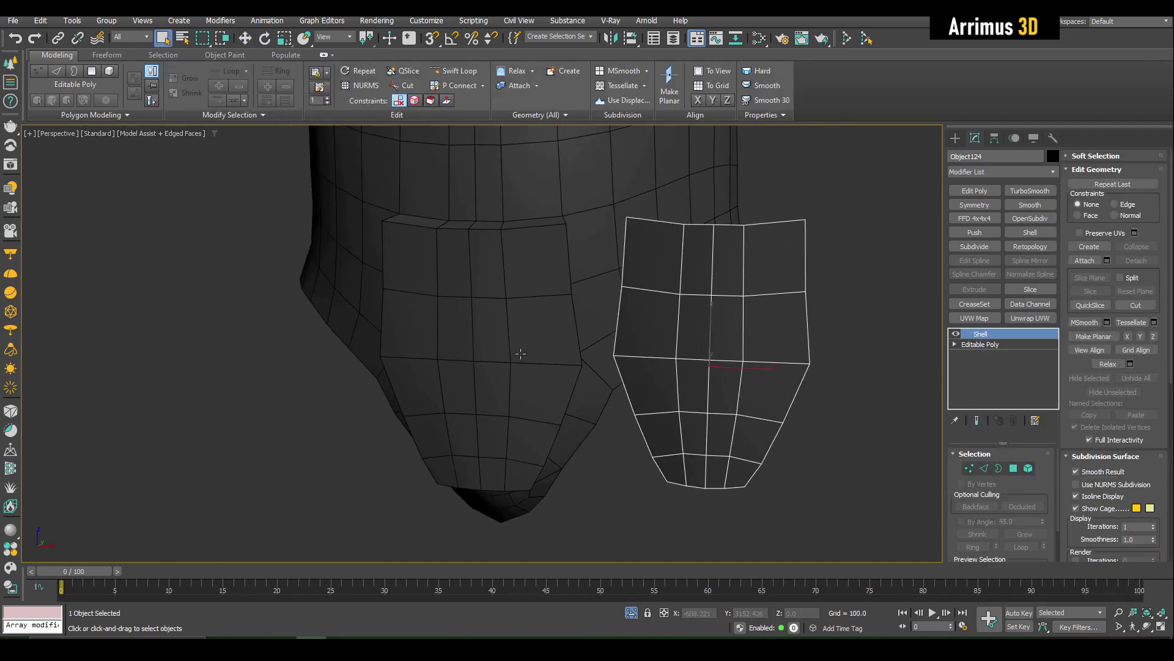
middle_click_drag(520, 354, 525, 403, "alt")
mouse_move(525, 403)
middle_mouse_down()
mouse_move(522, 388)
mouse_move(532, 401)
middle_mouse_up()
middle_click_drag(629, 297, 599, 339)
key("ctrl+e")
key("1")
scroll(602, 367, "up", 3)
mouse_move(608, 405)
middle_mouse_down("alt")
mouse_move(589, 395)
mouse_move(601, 383)
middle_mouse_up("alt")
- Try selecting a block of polygons at the middle of the panel's front face and moving it
key("4")
left_click(543, 319)
left_click(484, 317, "ctrl")
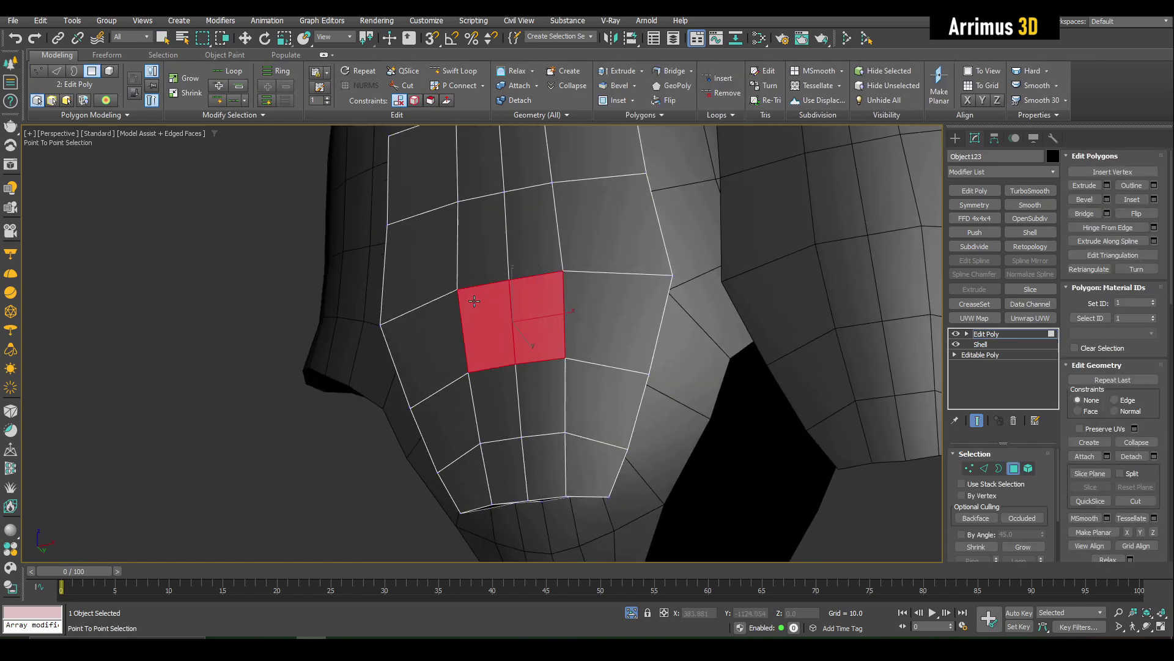
left_click(482, 258, "ctrl")
left_click(521, 244, "ctrl")
key("w")
middle_click_drag(517, 273, 477, 275, "alt")
left_click_drag(463, 246, 503, 248)
- Cut an edge down one side of the panel's front face, from the widest row's inner vertex to the bottom corner
middle_click_drag(503, 249, 493, 318, "alt")
key("q")
key("1")
key("alt+c")
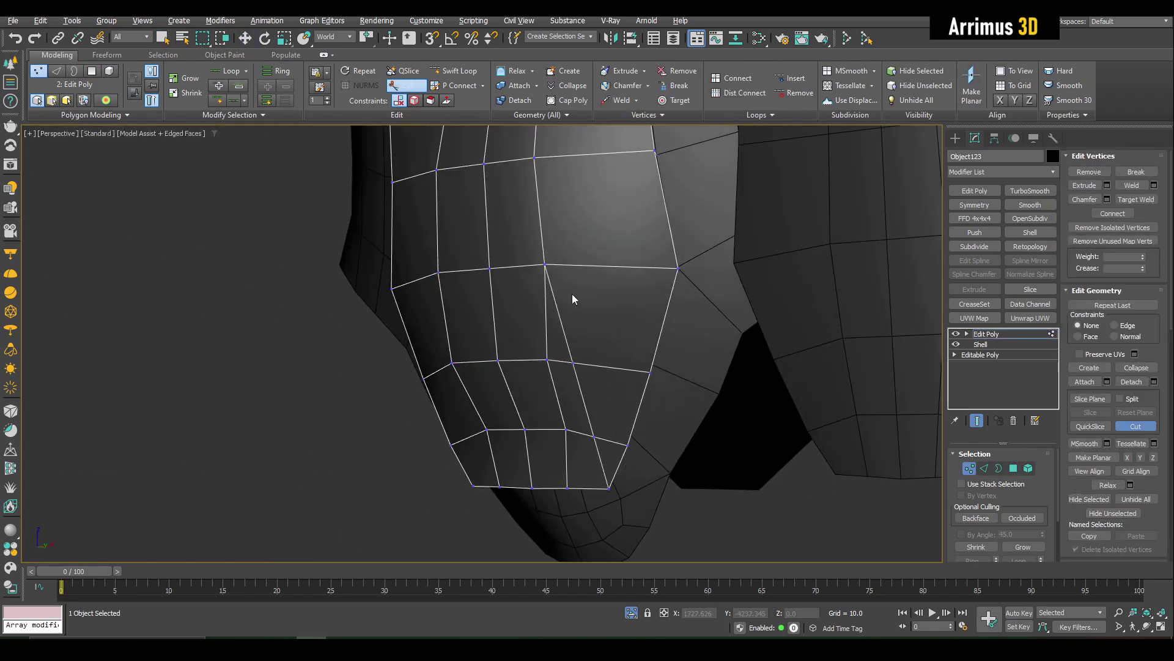
key("2")
left_click(563, 321)
key("2")
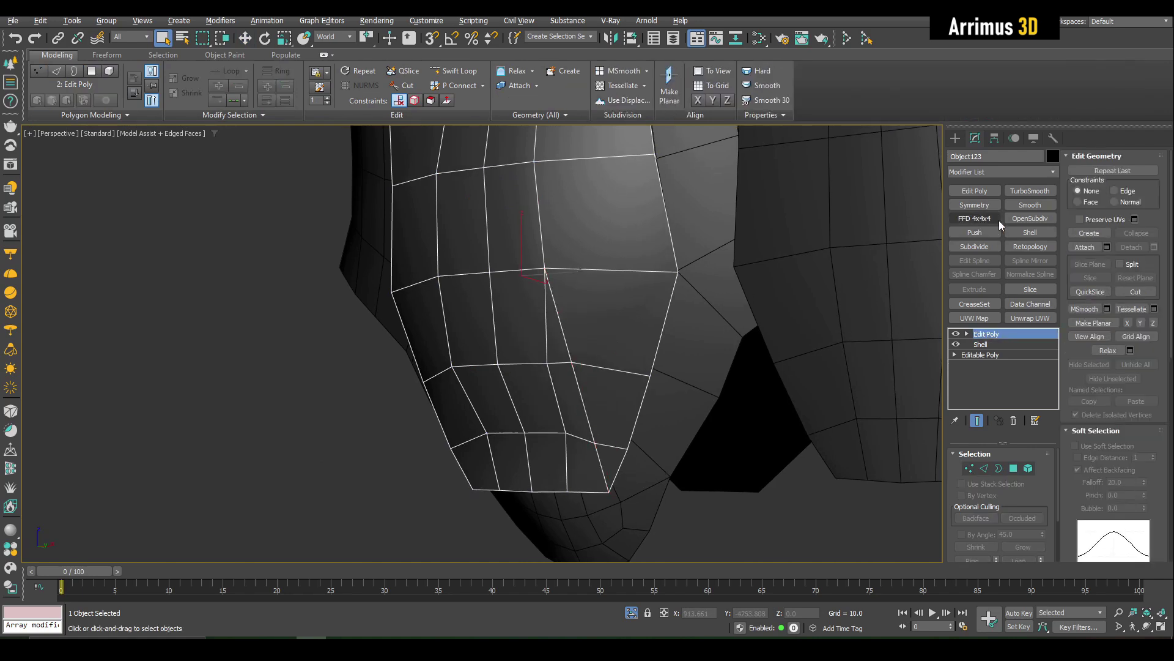
- Add a Symmetry modifier to the panel and mirror the cut across the X axis
left_click(974, 205)
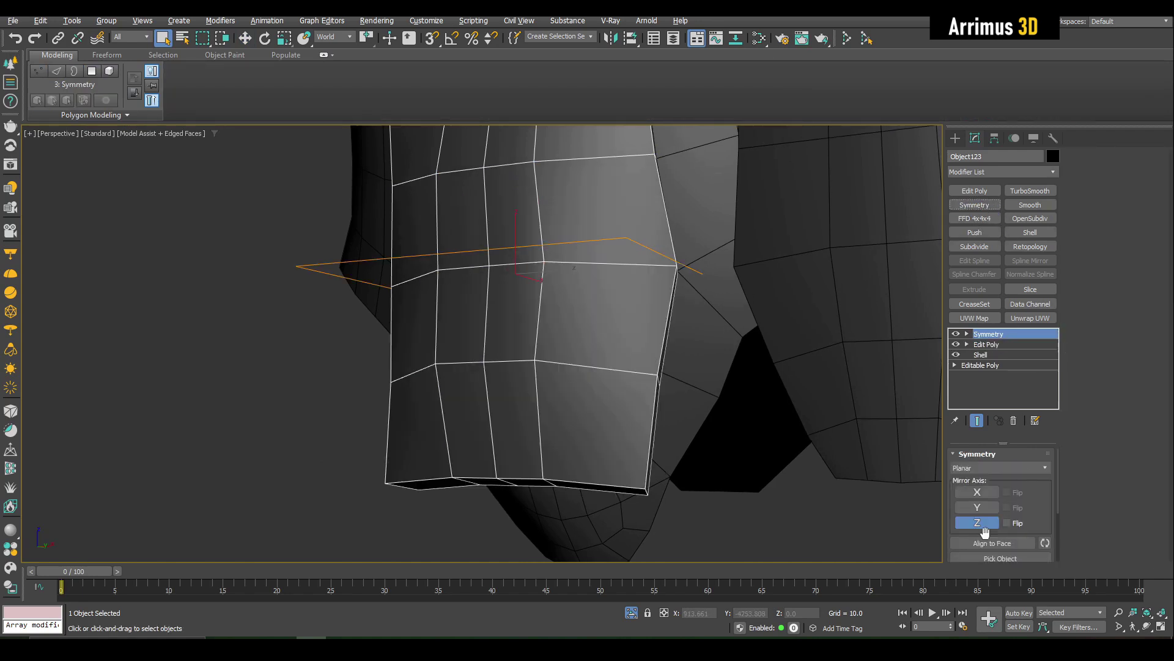
left_click(977, 493)
mouse_move(753, 391)
middle_mouse_down("alt")
mouse_move(743, 457)
mouse_move(735, 404)
mouse_move(765, 370)
mouse_move(744, 375)
middle_mouse_up("alt")
- Add another Edit Poly below the Symmetry modifier and select the whole loop of side polygons forming the panel's thickness
left_click(989, 344)
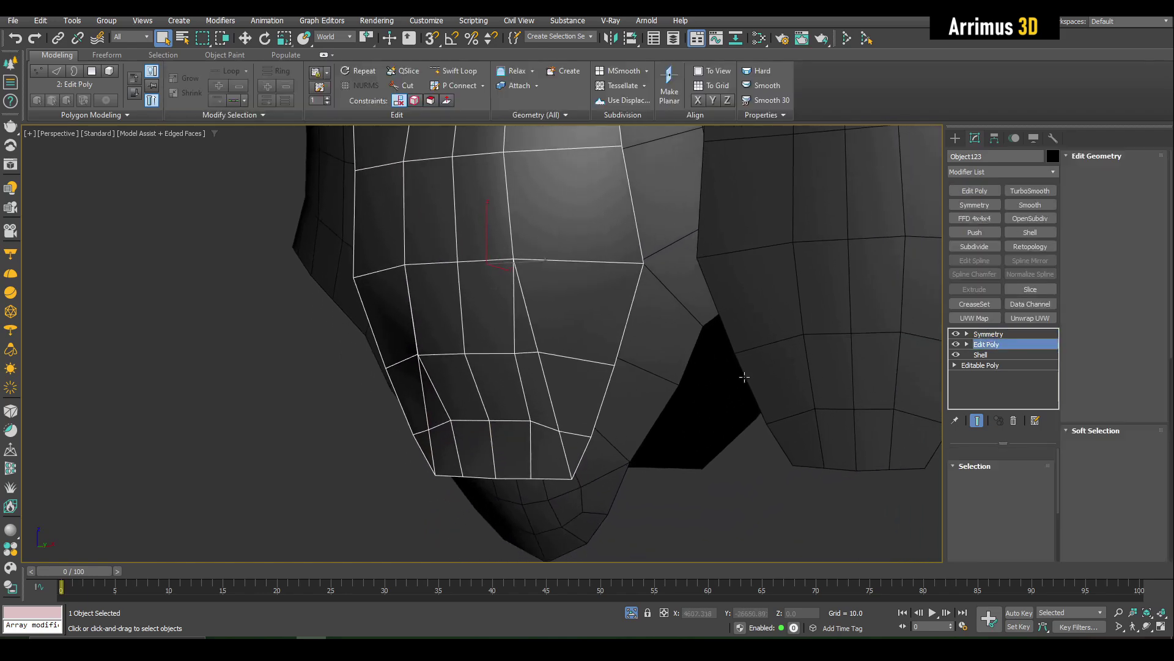
key("4")
middle_click_drag(668, 381, 609, 319, "alt")
left_click(659, 360)
scroll(637, 358, "up", 3)
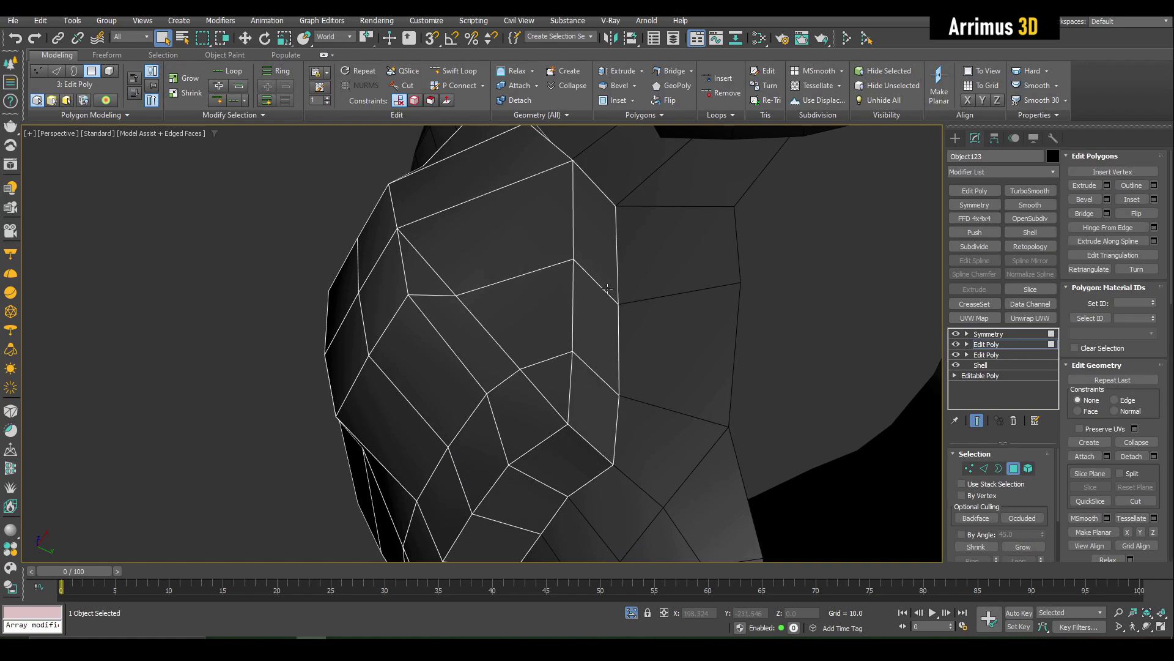
left_click(596, 288)
left_click(595, 256, "shift")
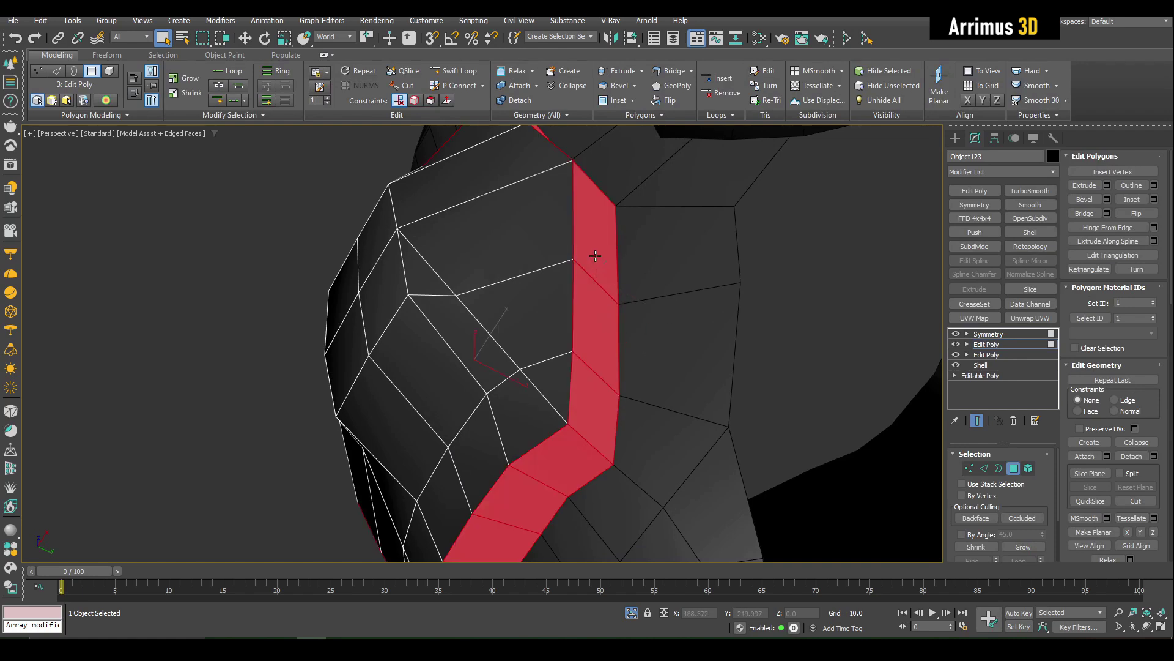
- Convert the side polygon loop to its inner edges and raise their crease value
left_click(984, 468, "ctrl+shift")
left_click_drag(1144, 276, 1160, 161)
middle_click_drag(740, 256, 759, 295, "alt")
left_click(717, 327)
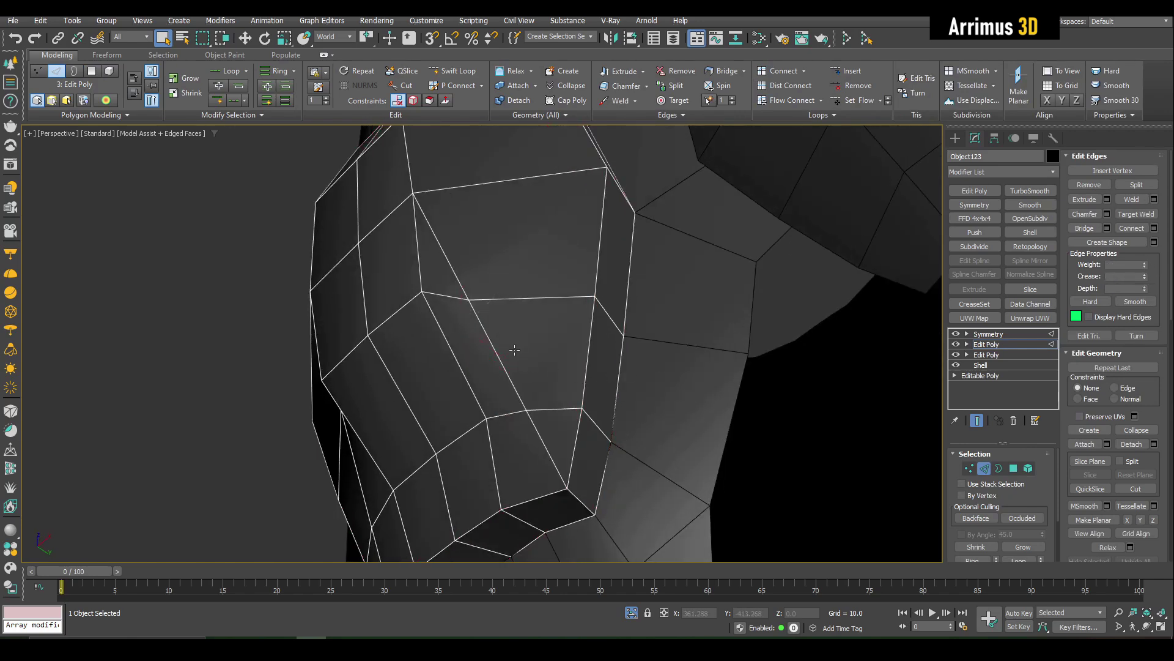
- Add an Edit Poly above the panel's Symmetry modifier and an OpenSubdiv modifier on top with 3 iterations
middle_click_drag(501, 346, 562, 341, "alt")
key("2")
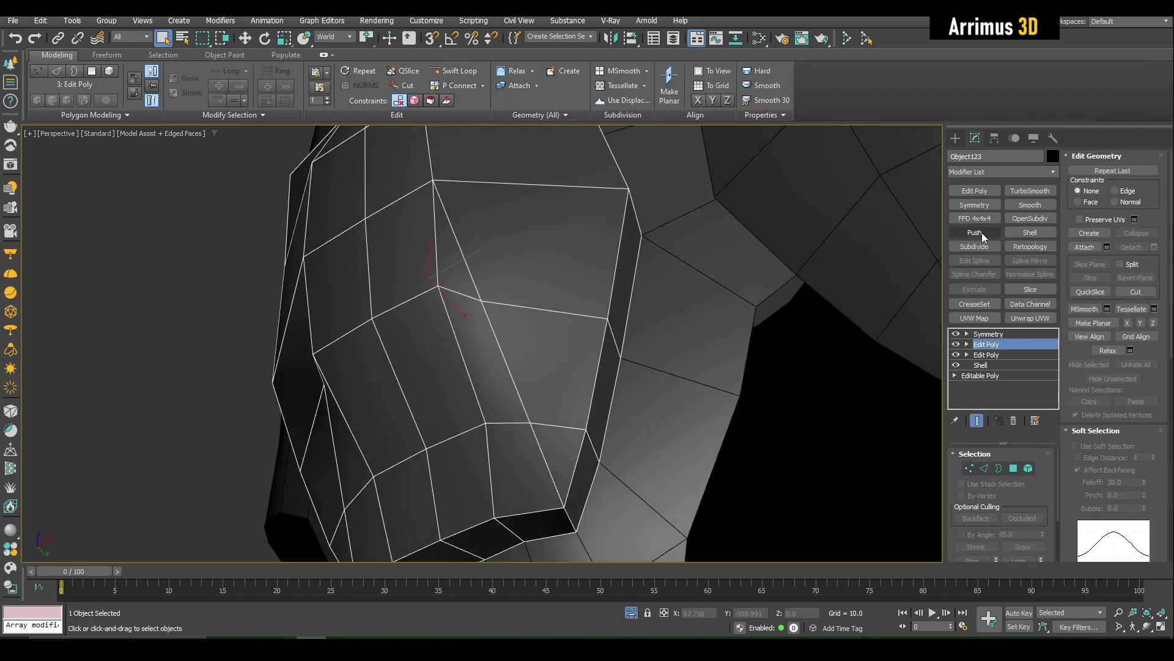
left_click(1003, 335)
key("shift+e")
left_click(1038, 221)
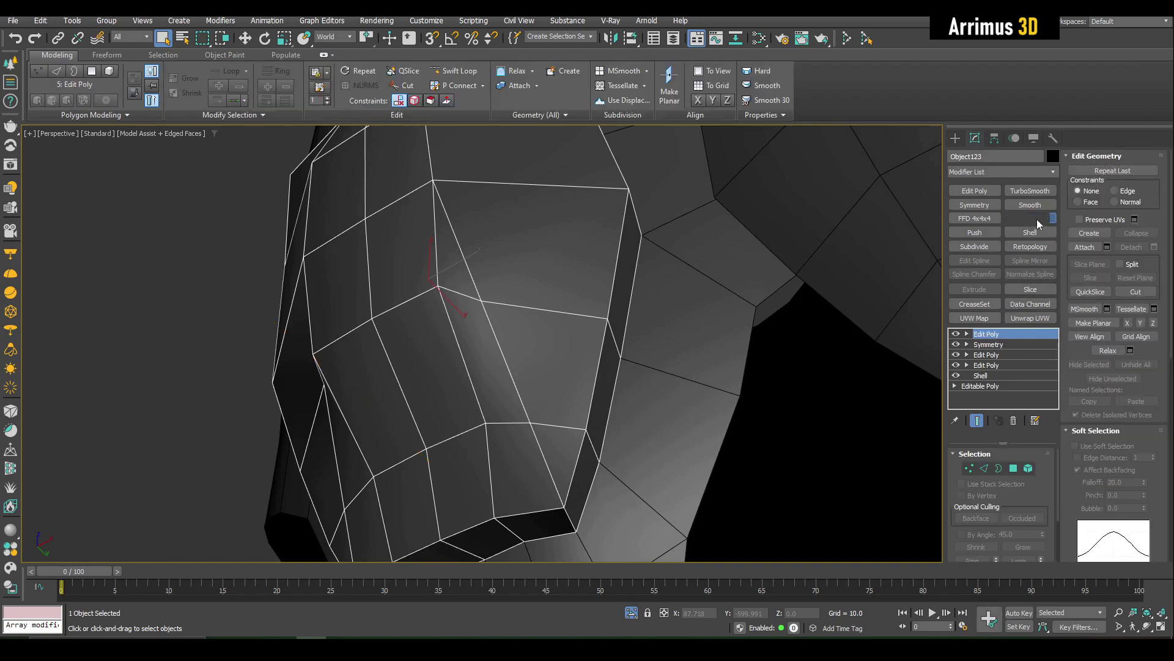
left_click(1041, 473)
left_click(1041, 472)
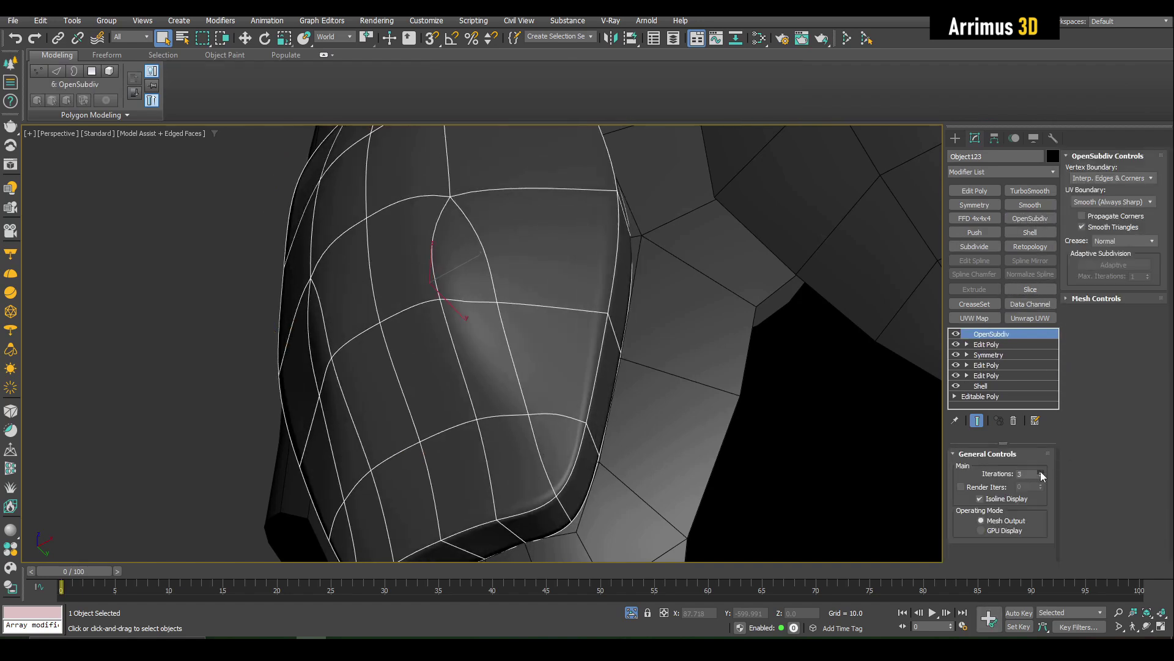
- Examine the smoothed panel's surface and upper rim with and without edged faces
key("F4")
middle_click_drag(689, 411, 577, 365, "alt")
scroll(577, 365, "down", 2)
key("F4")
key("F4")
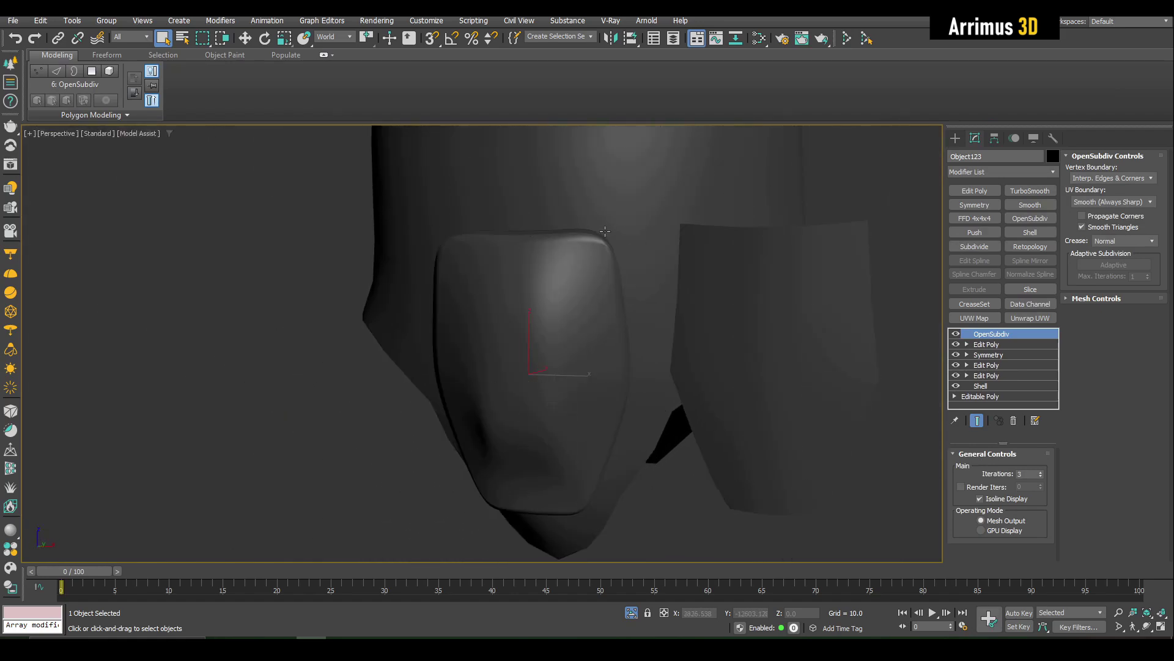
key("F4")
key("F4")
key("F4")
scroll(605, 231, "up", 5)
middle_click_drag(605, 231, 755, 311, "alt")
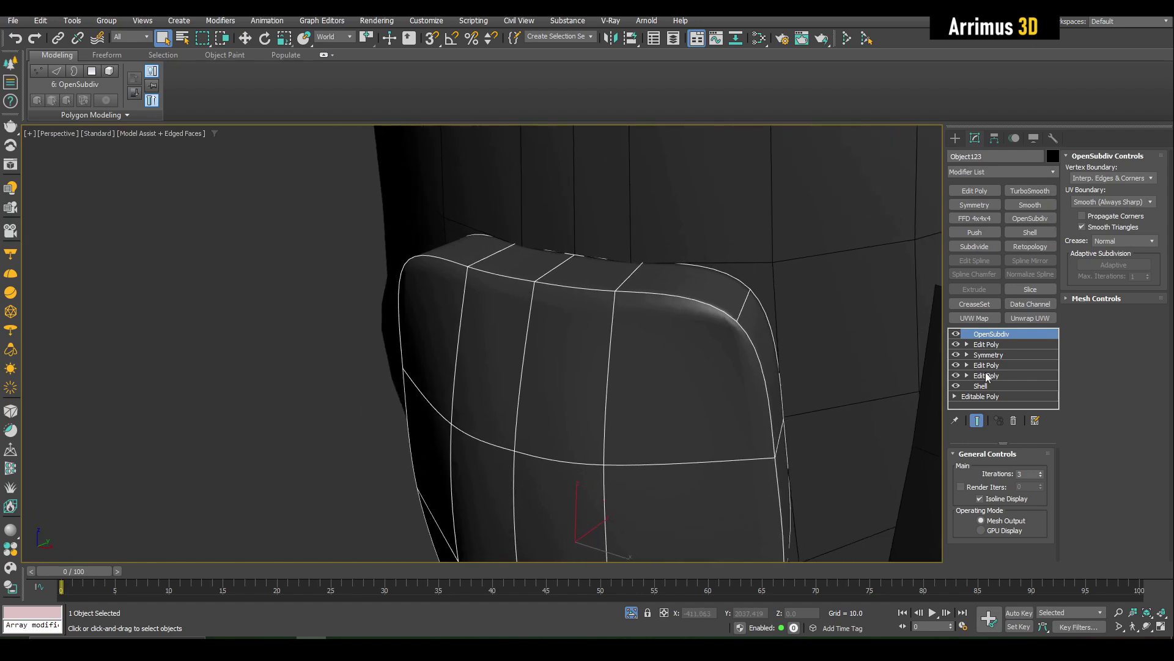
- Turn off OpenSubdiv and add a TurboSmooth modifier with 3 iterations to the panel
left_click(956, 334)
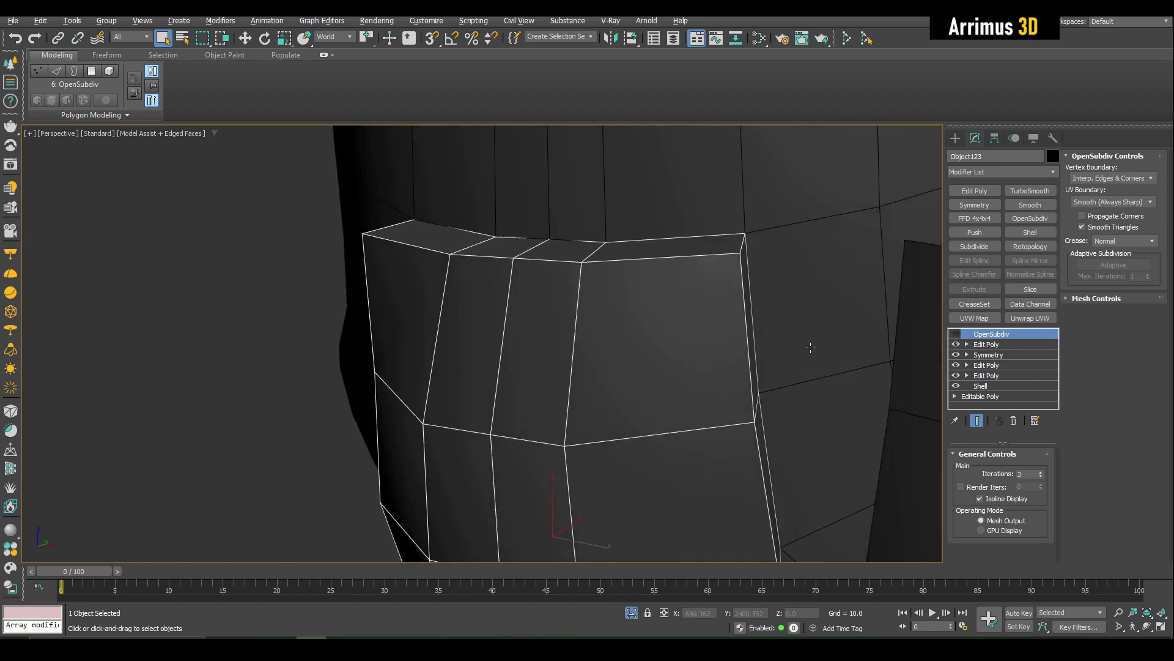
left_click(1031, 192)
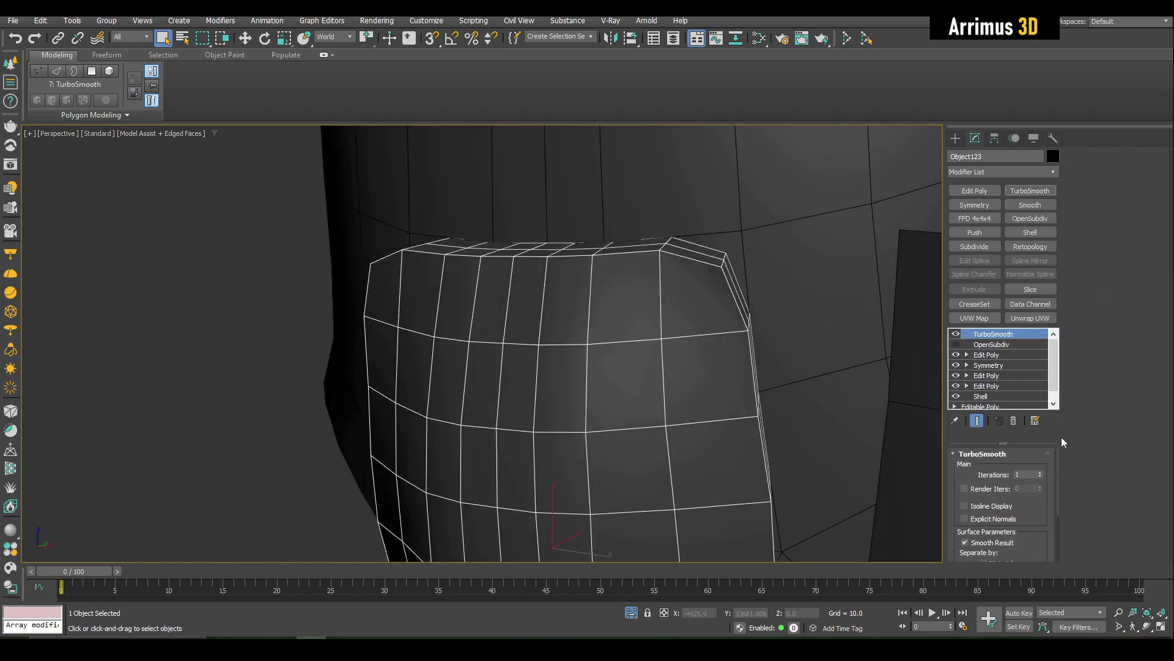
left_click(1040, 472)
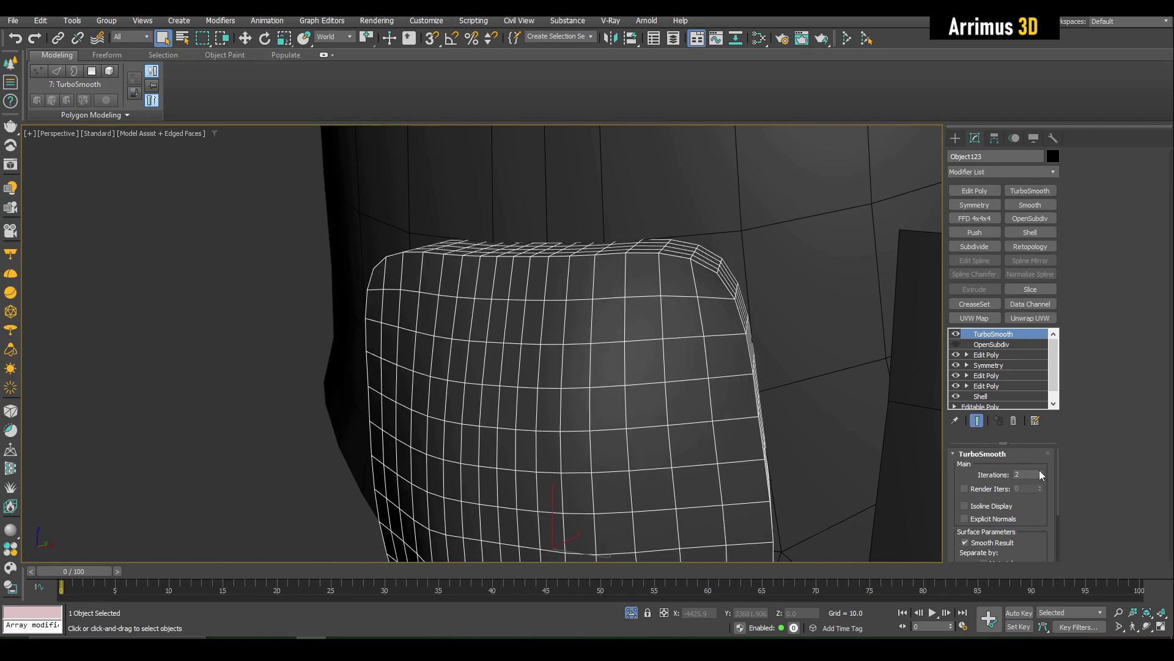
- Try resetting the edge crease to 0 in another Edit Poly below the smoothing modifiers, inspect the shape, and undo it
left_click(986, 355)
middle_click_drag(728, 353, 735, 310)
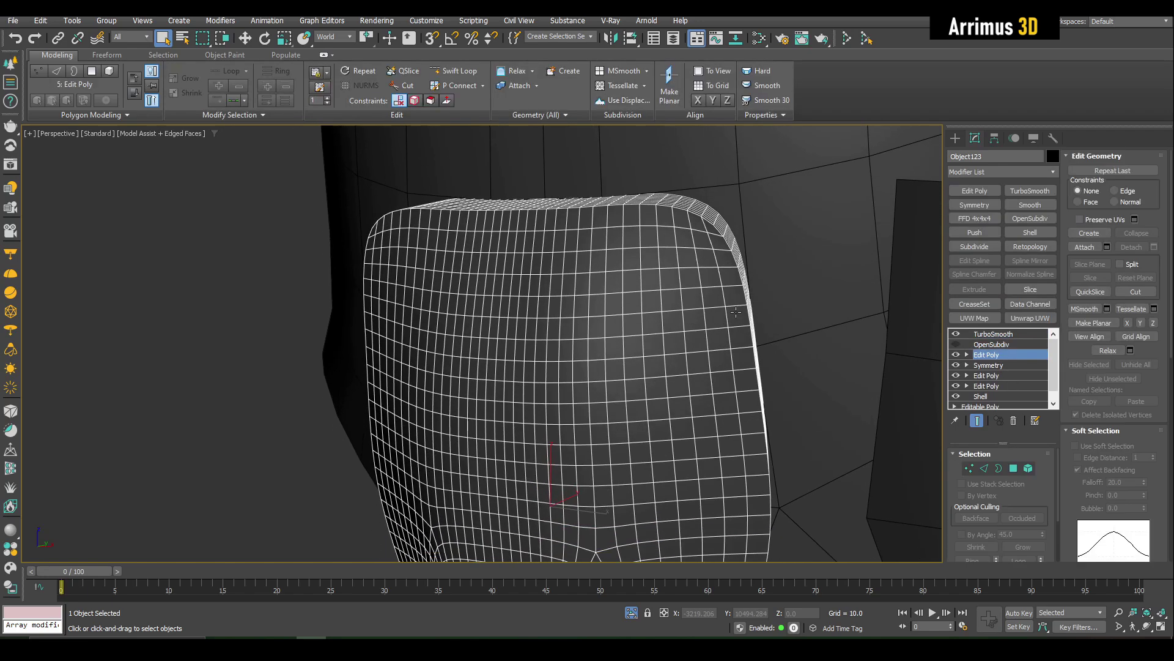
key("ctrl+e")
key("2")
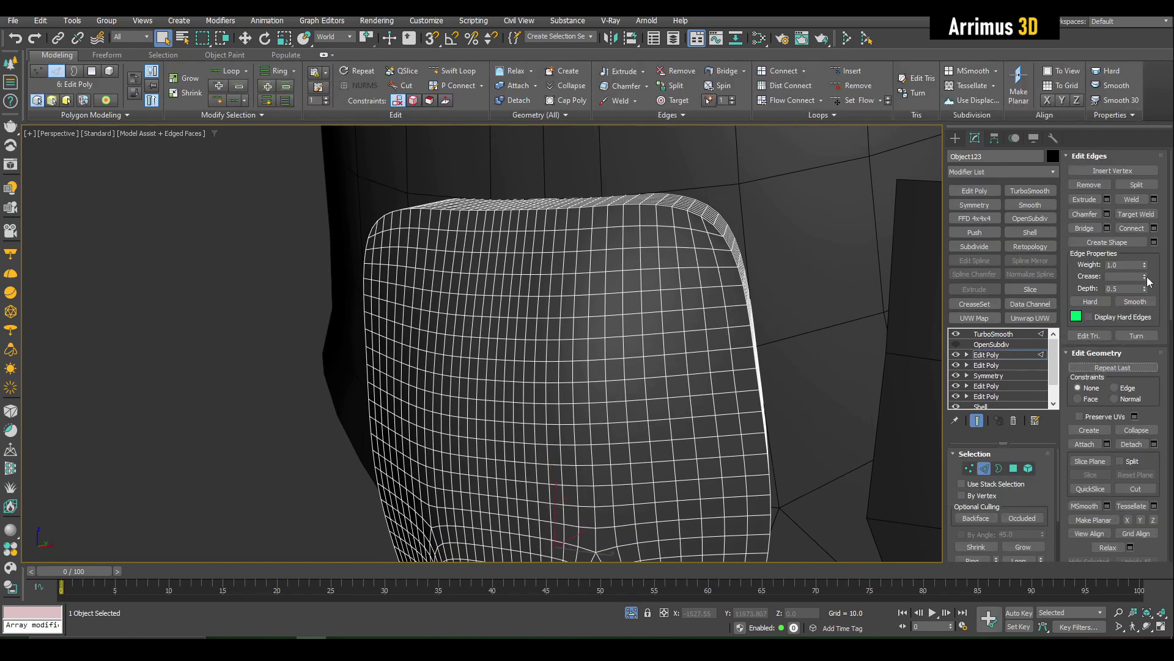
right_click(1144, 277)
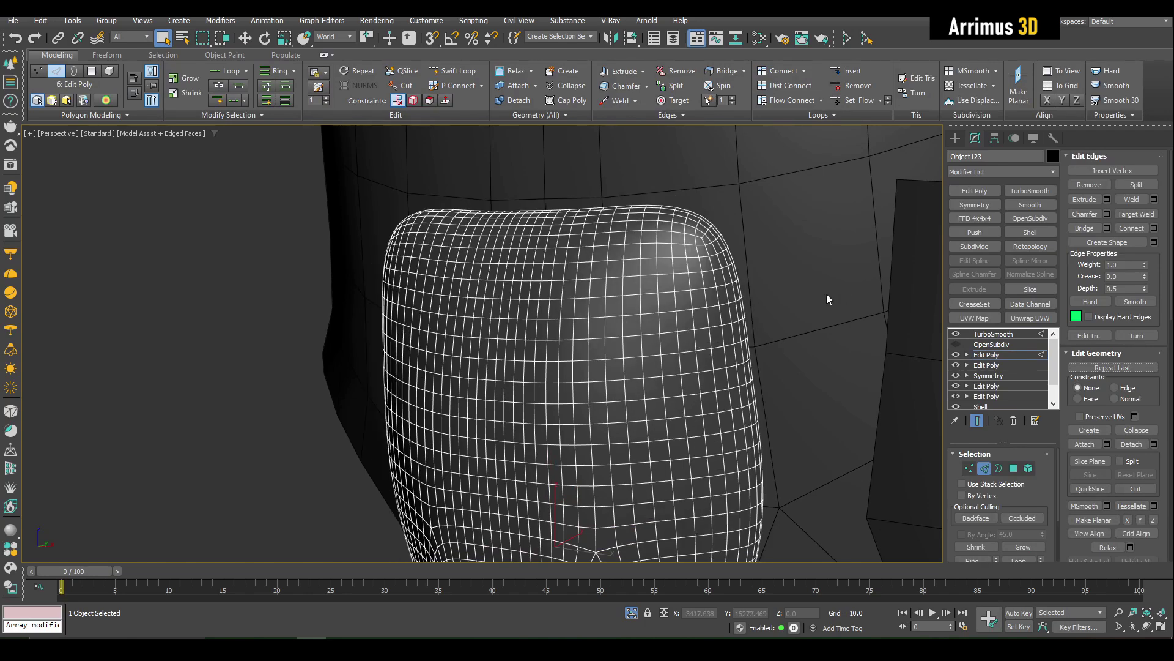
middle_click_drag(828, 296, 639, 297, "alt")
key("F4")
scroll(618, 310, "down", 2)
key("F4")
key("grave")
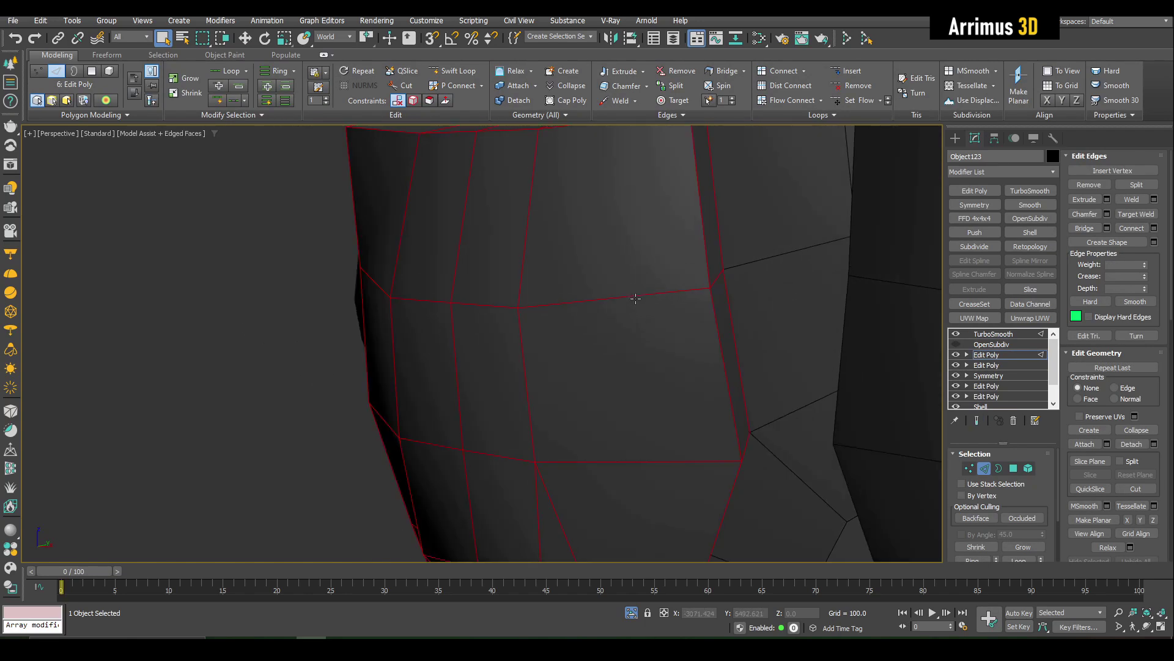
- Compare the panel with TurboSmooth off and on, and reactivate OpenSubdiv beneath it to inspect the upper rim
left_click(985, 354)
left_click(977, 420)
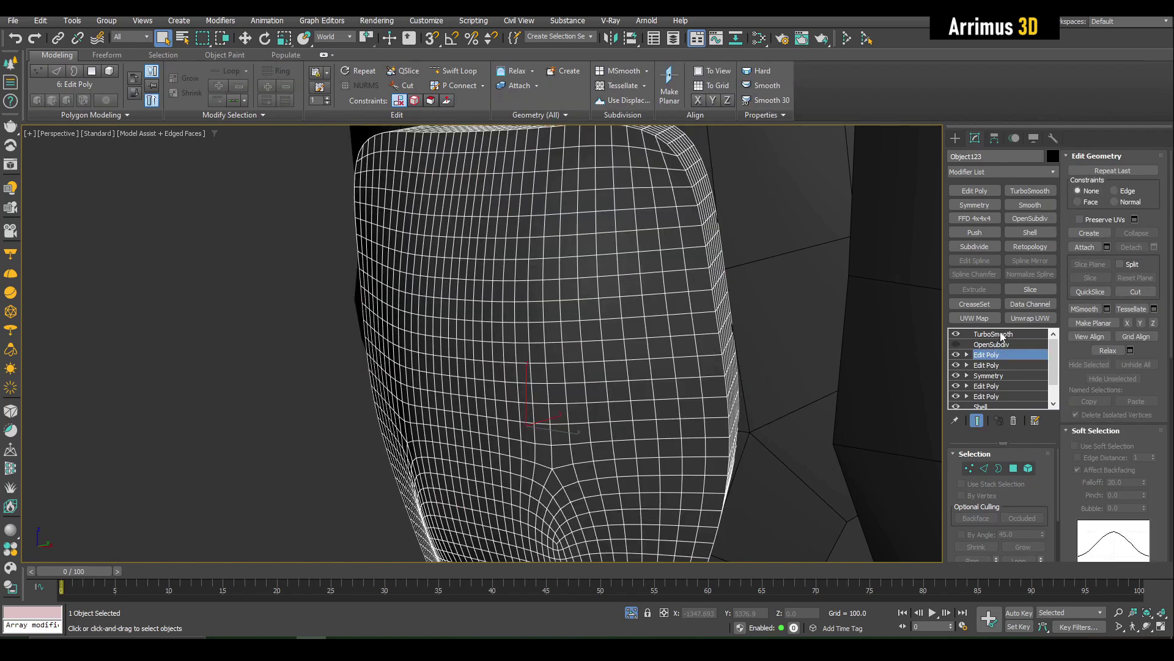
left_click(997, 334)
left_click(956, 334)
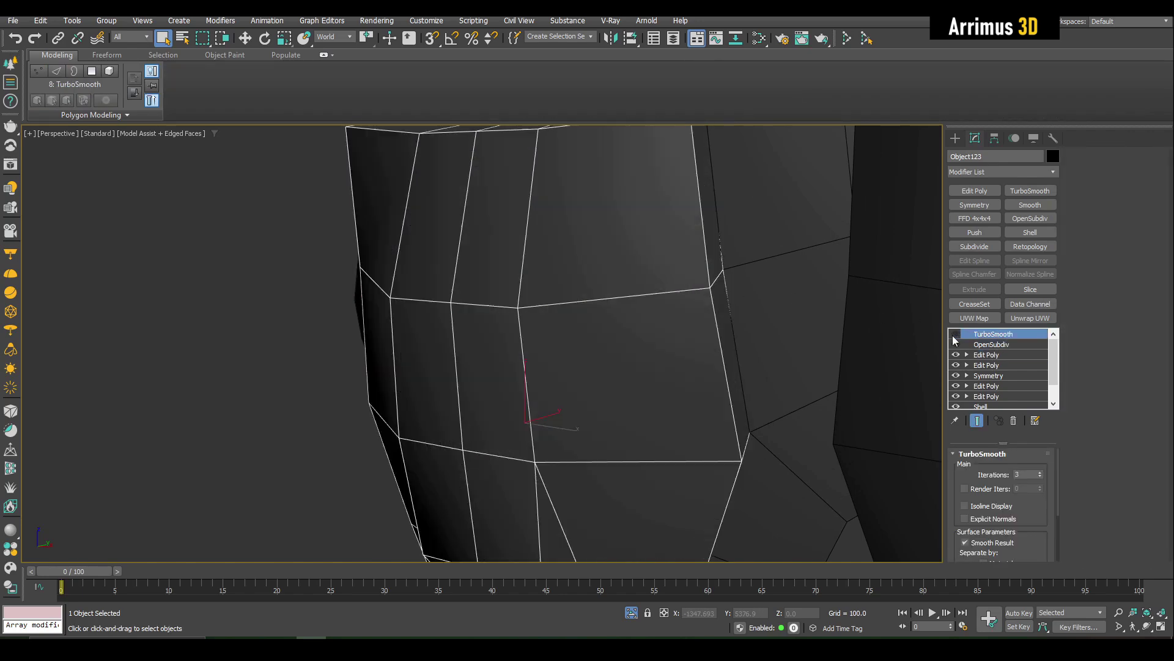
left_click(955, 335)
middle_click_drag(690, 305, 629, 345)
key("F4")
scroll(572, 256, "down", 2)
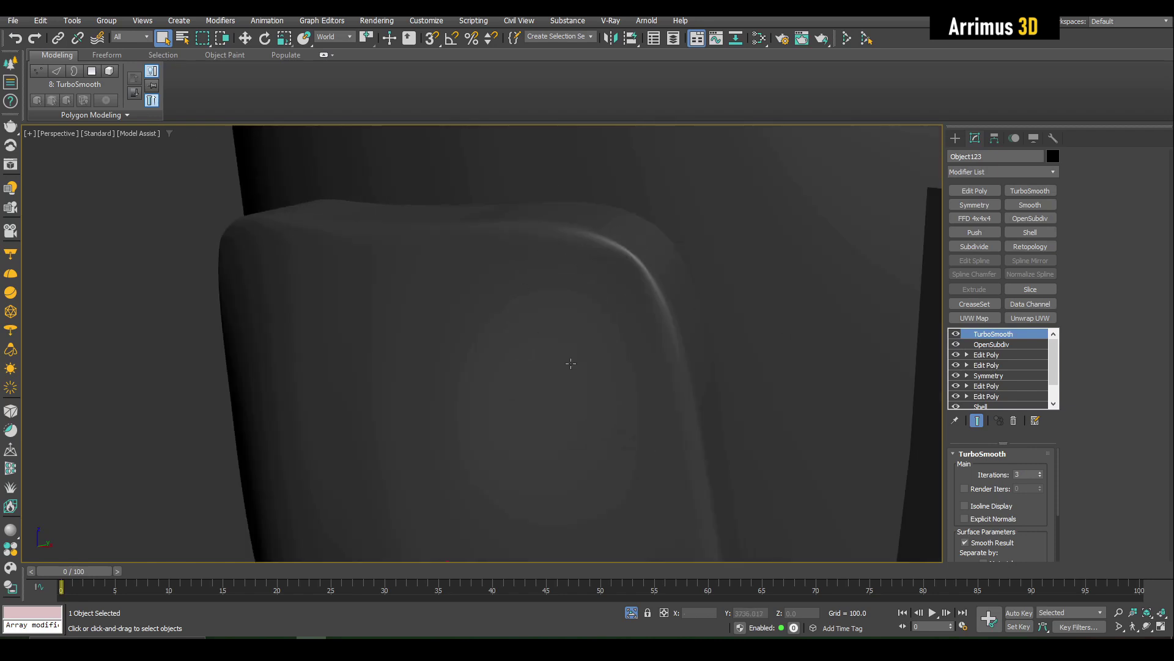
key("F4")
- Delete the TurboSmooth modifier and turn off OpenSubdiv's Isoline Display
right_click(992, 335)
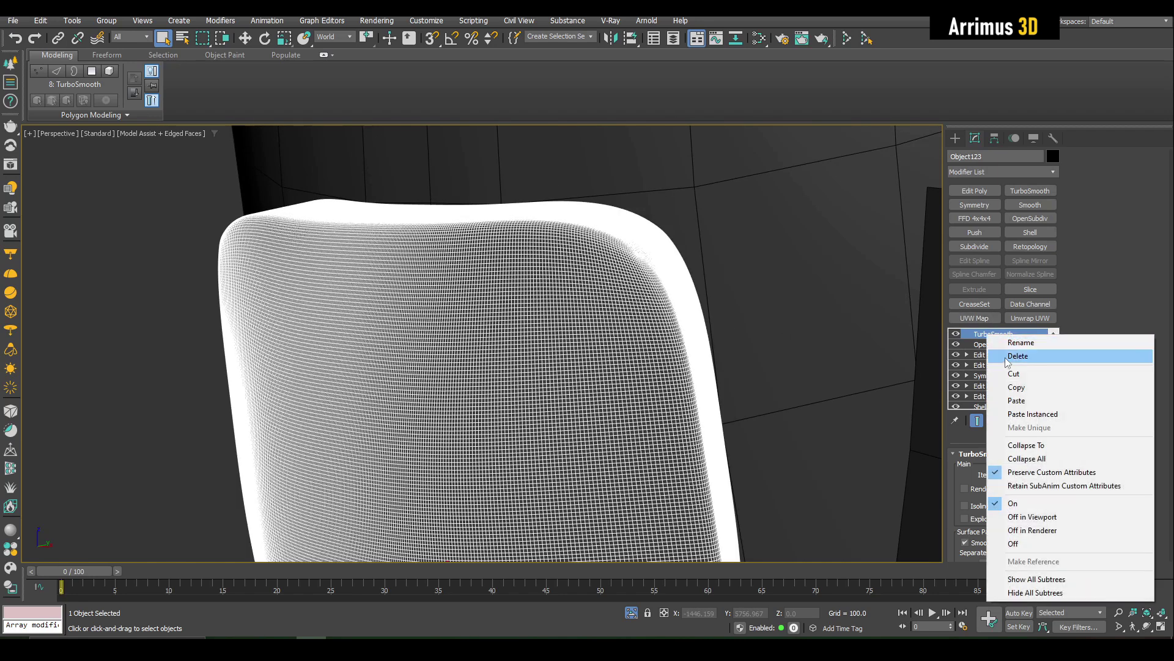
left_click(1008, 355)
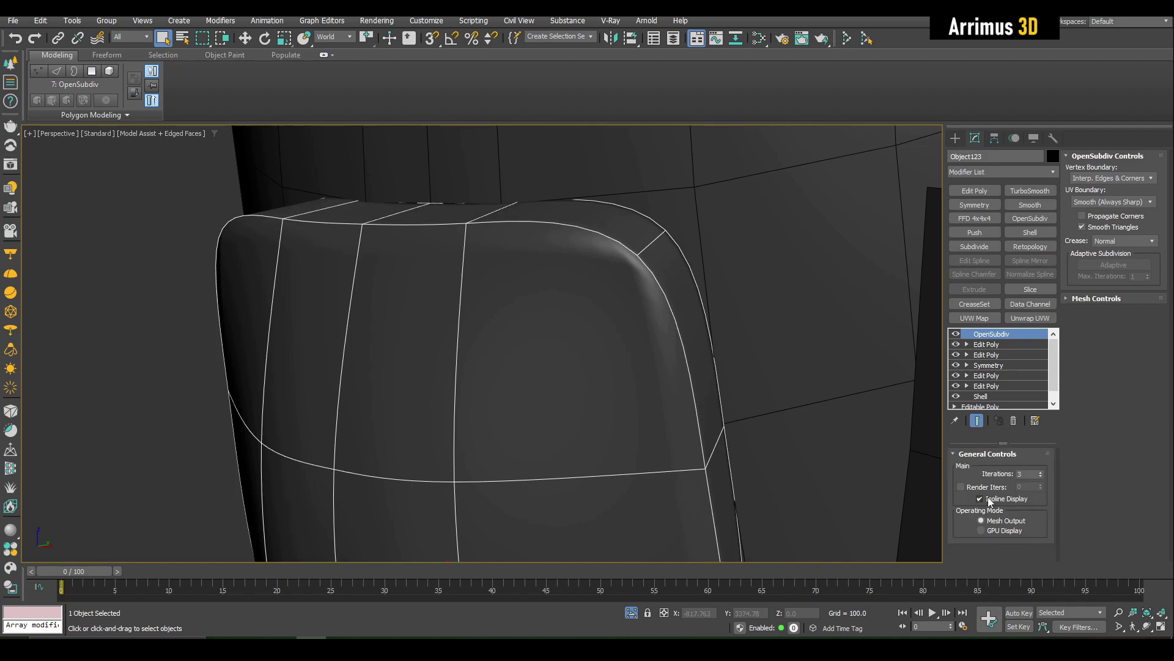
left_click(989, 499)
- Select both the thick smoothed panel and the thin panel beside the torso
scroll(618, 355, "down", 5)
middle_click_drag(544, 334, 634, 335, "alt")
left_click(665, 366)
left_click(465, 303, "ctrl")
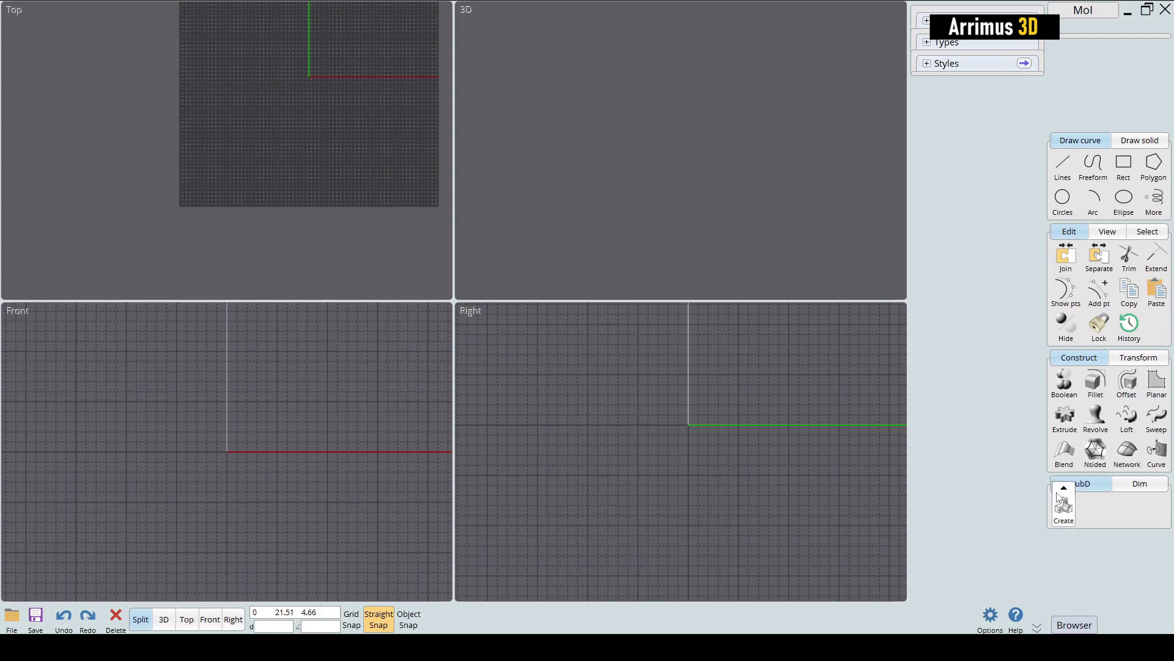
- Switch to MoI and create a SubD object from a file
left_click(1059, 489)
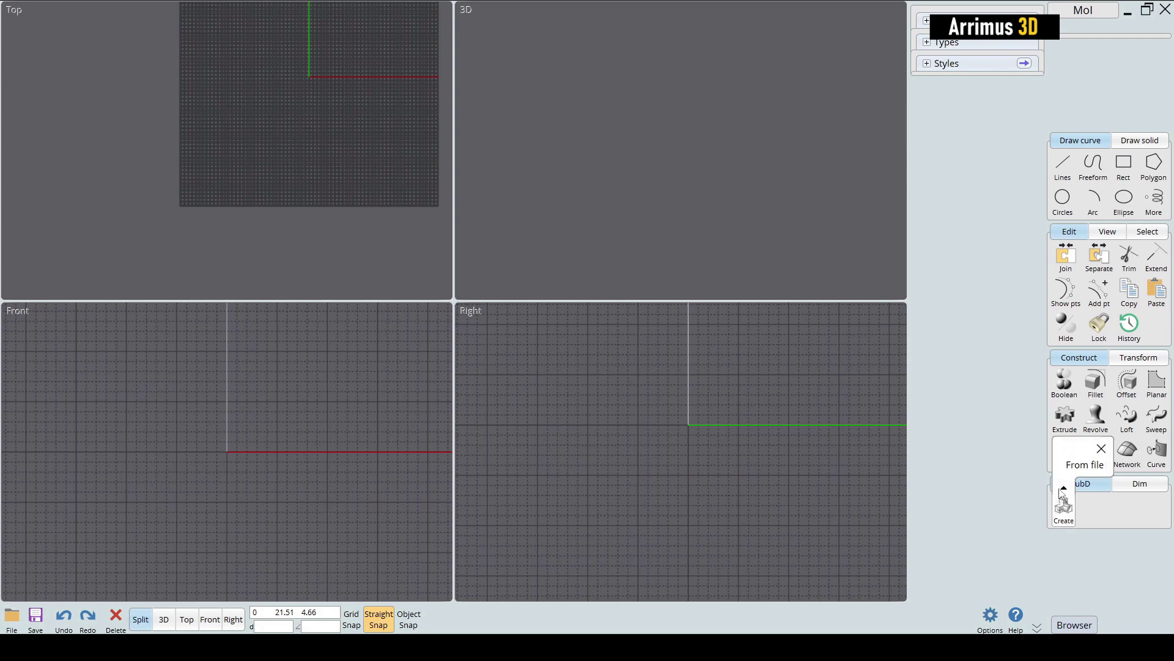
left_click(1083, 464)
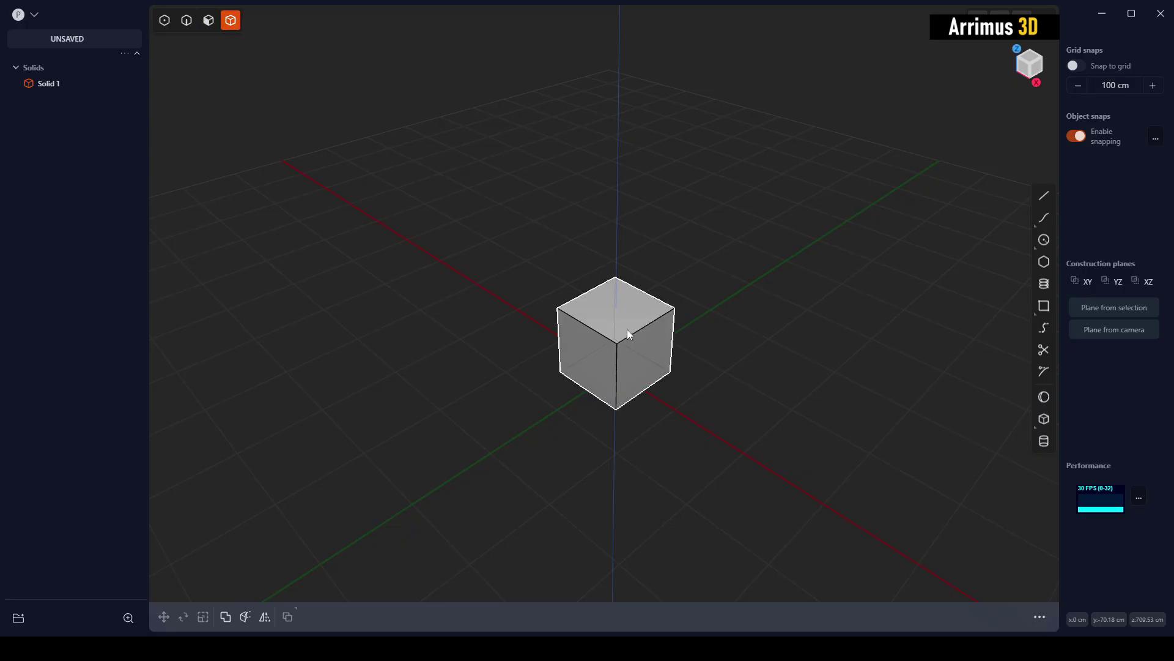
- Switch to Plasticity, delete the default cube and import the file containing both panels
left_click(629, 333)
key("Delete")
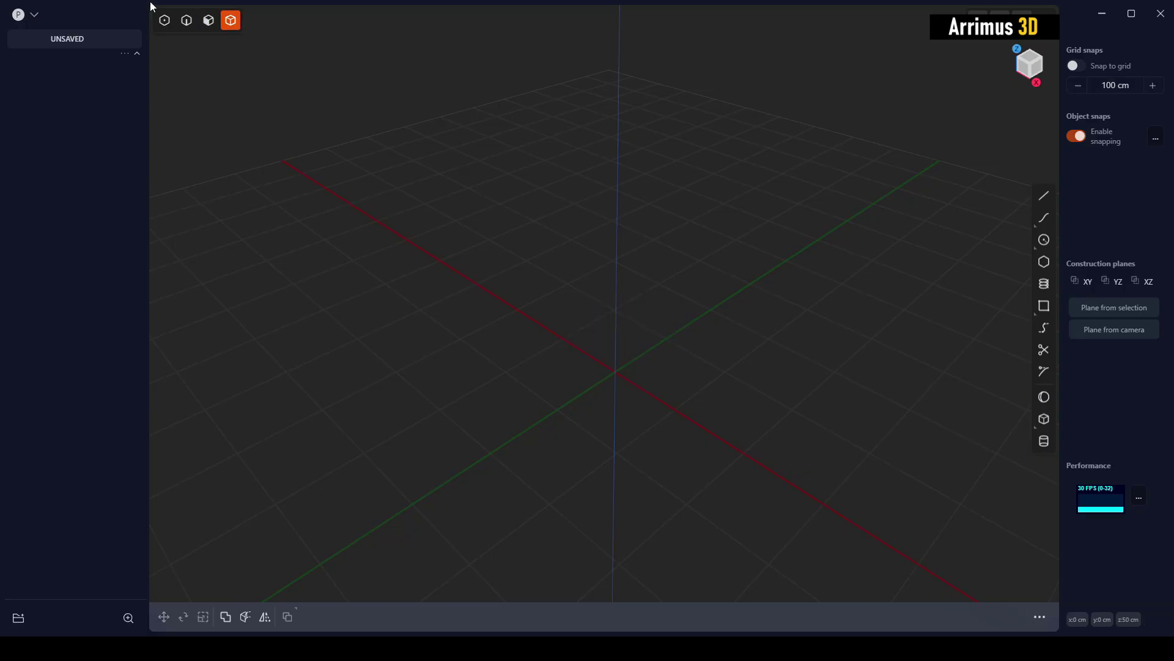
left_click(34, 14)
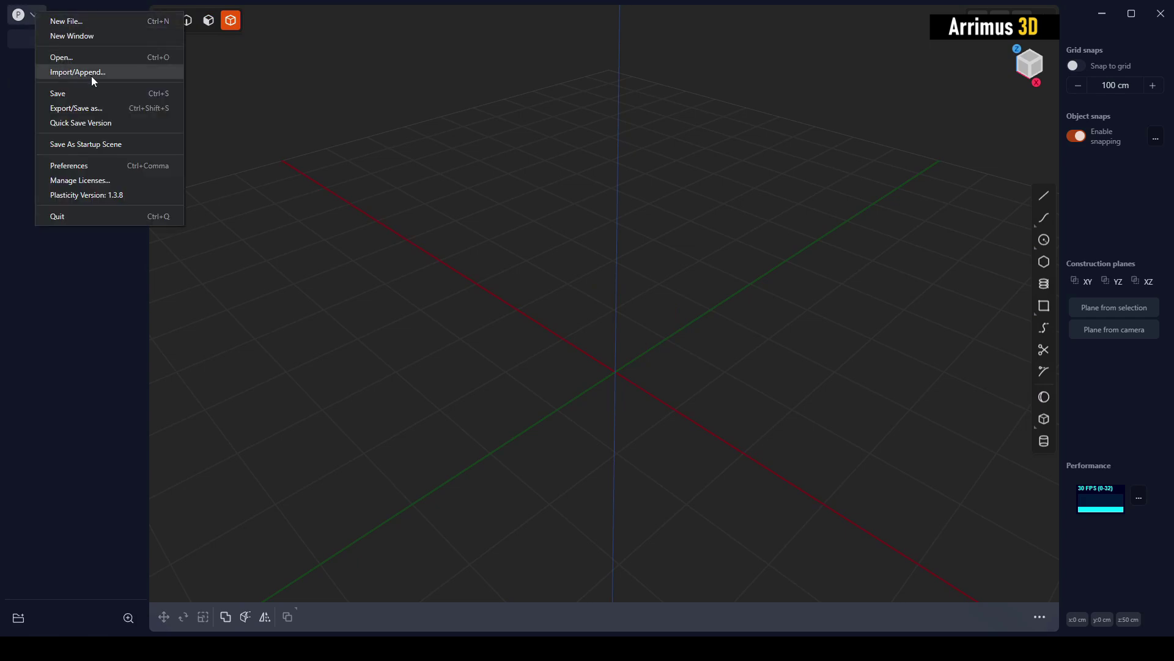
left_click(90, 76)
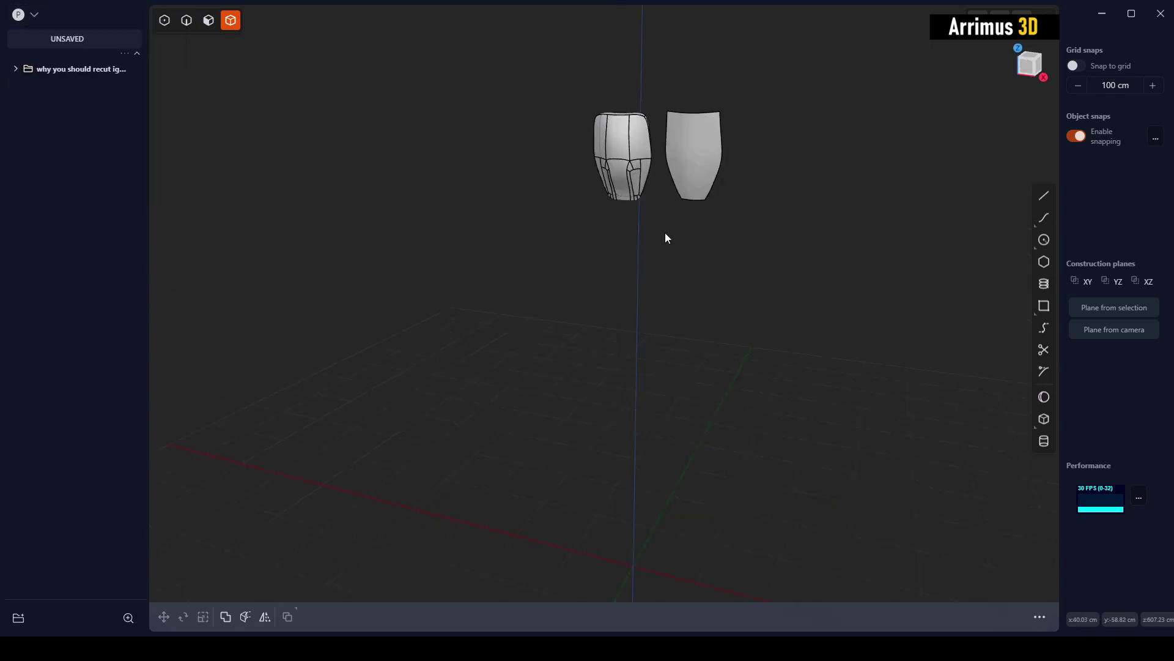
middle_click_drag(666, 234, 618, 263)
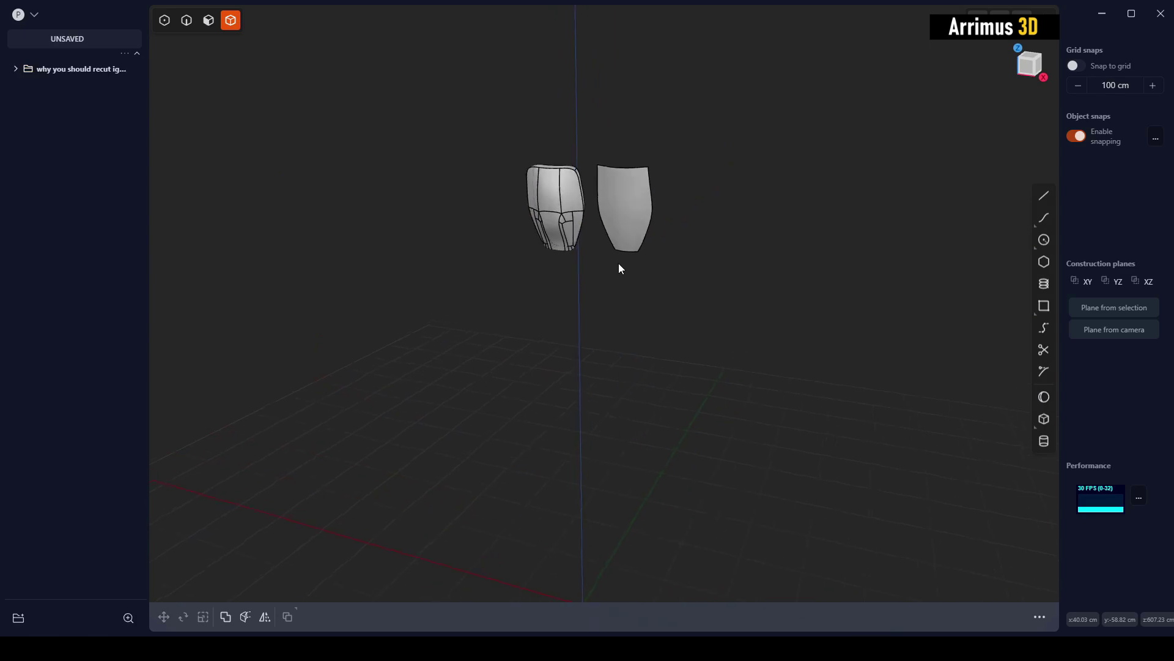
- Thicken the plain sheet panel by 25 cm and view it from the side
left_click(620, 208)
scroll(625, 205, "up", 5)
middle_click_drag(634, 243, 481, 307)
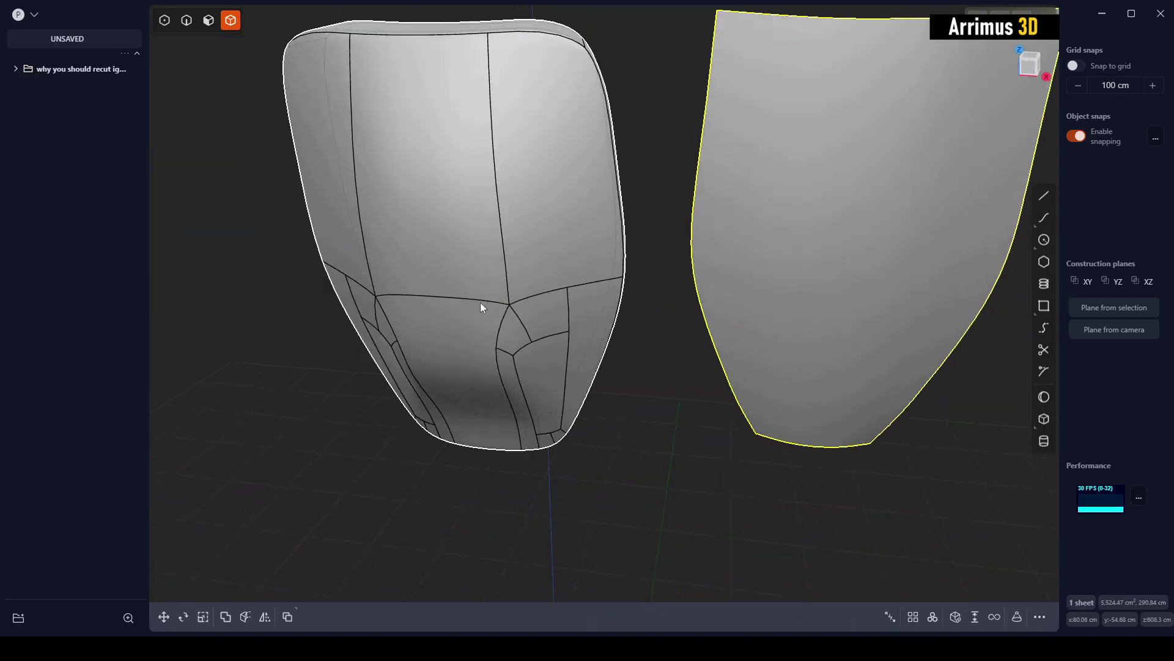
middle_click_drag(805, 249, 850, 372)
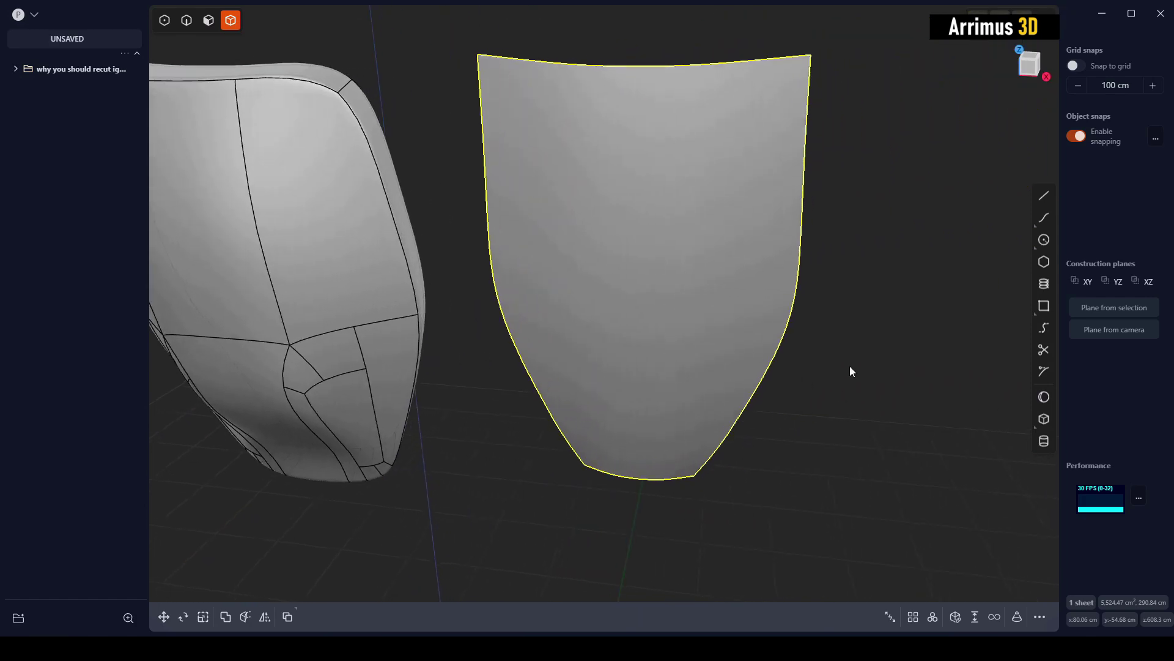
left_click(975, 617)
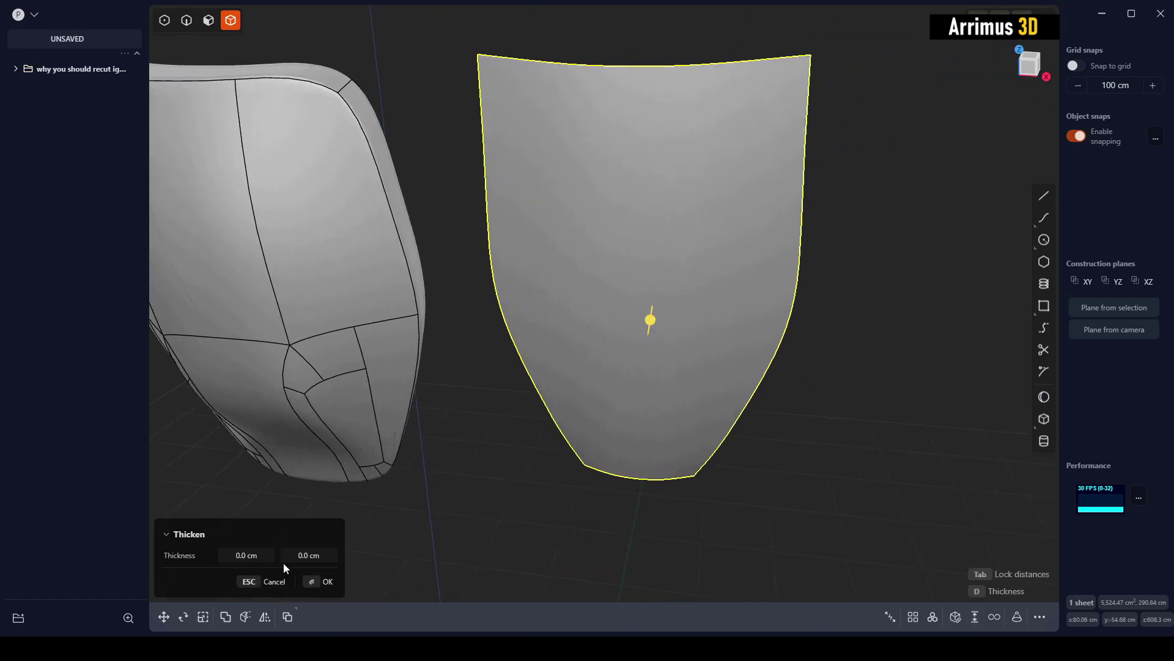
left_click(265, 556)
type("25")
key("Return")
scroll(696, 383, "down", 2)
middle_click_drag(780, 359, 605, 386, "shift")
- Reduce the sheet's thickness to 15 cm and finally to 10 cm, and complete the Thicken operation
left_click(261, 554)
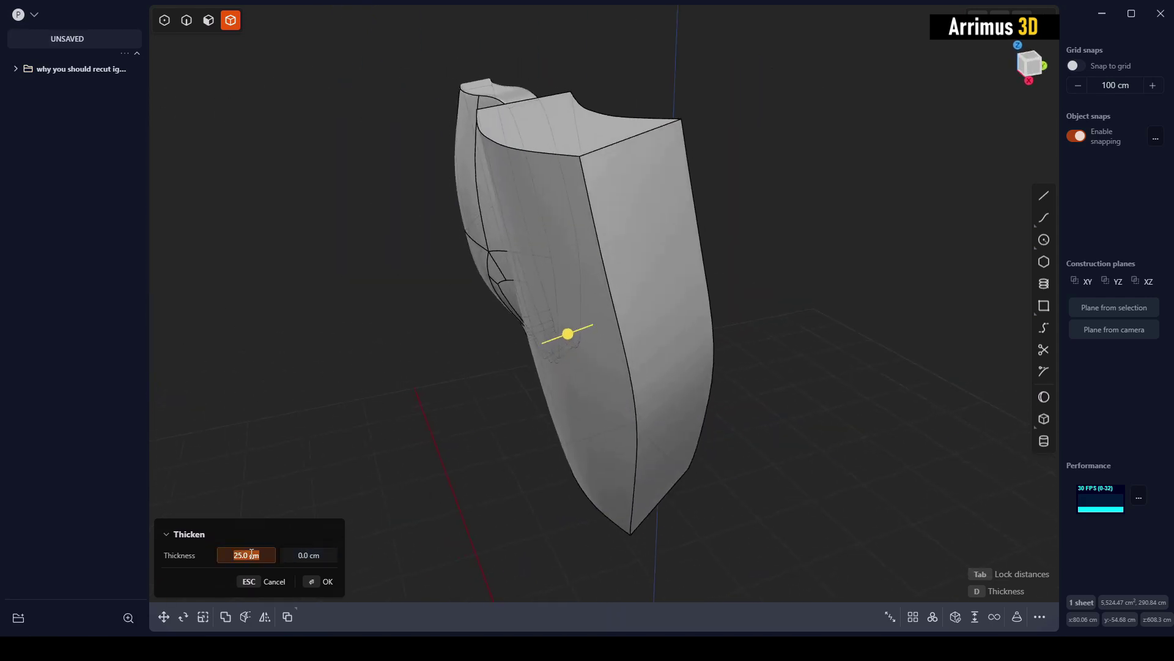
type("15")
key("Tab")
left_click(255, 551)
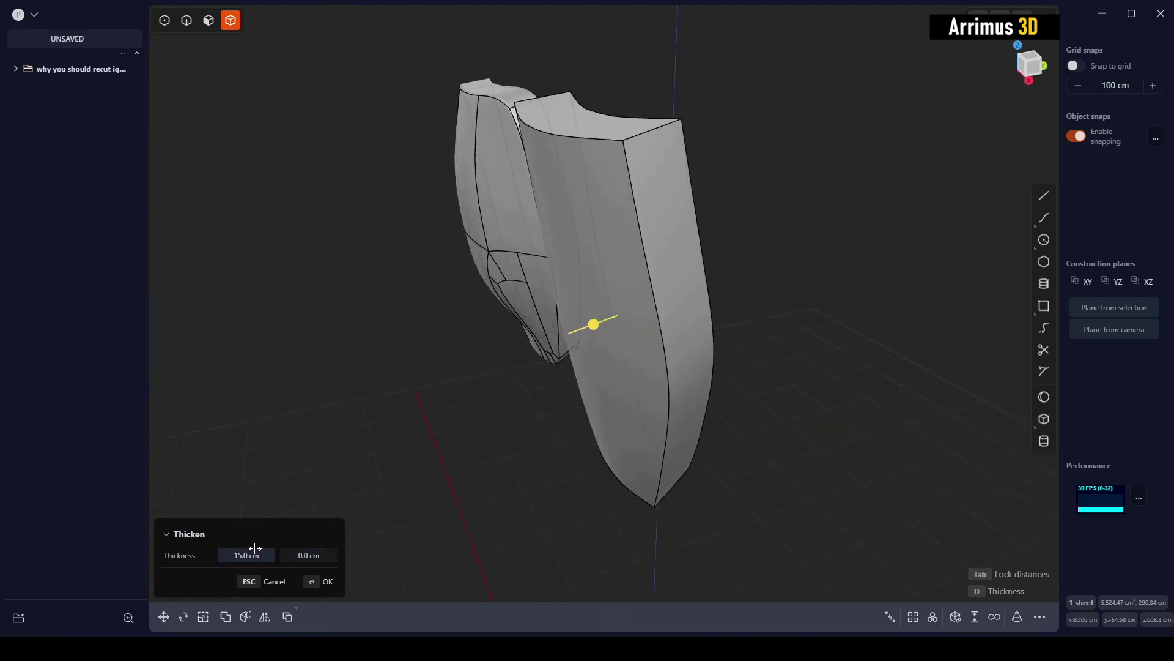
type("10")
key("Tab")
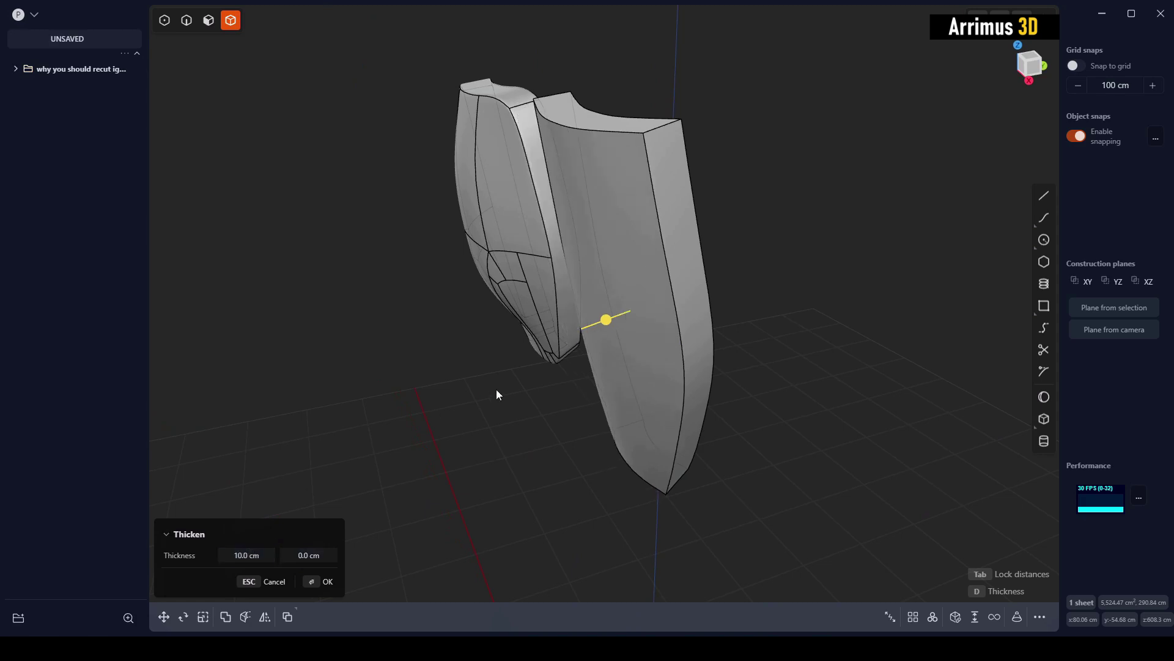
key("Return")
- Try a fillet of about 11.5 cm on the short upper corner edge of the thickened panel
key("2")
left_click(659, 132)
key("f")
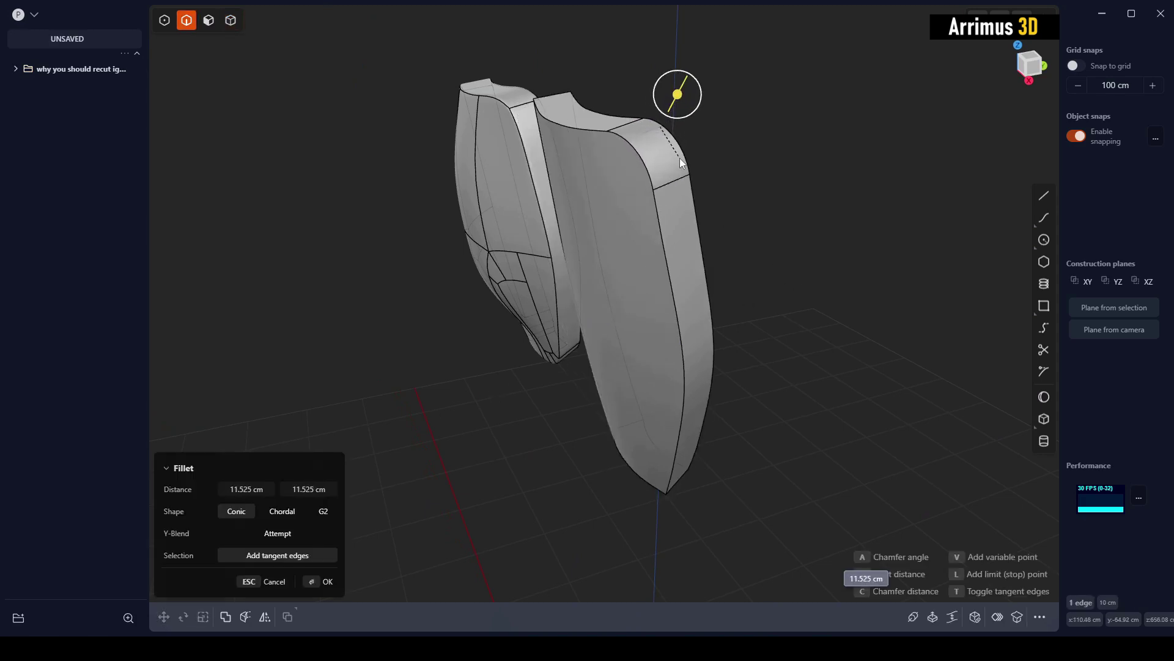
key("Escape")
- Fillet the thickened panel's long upper front edge by about 14 cm
left_click(626, 133)
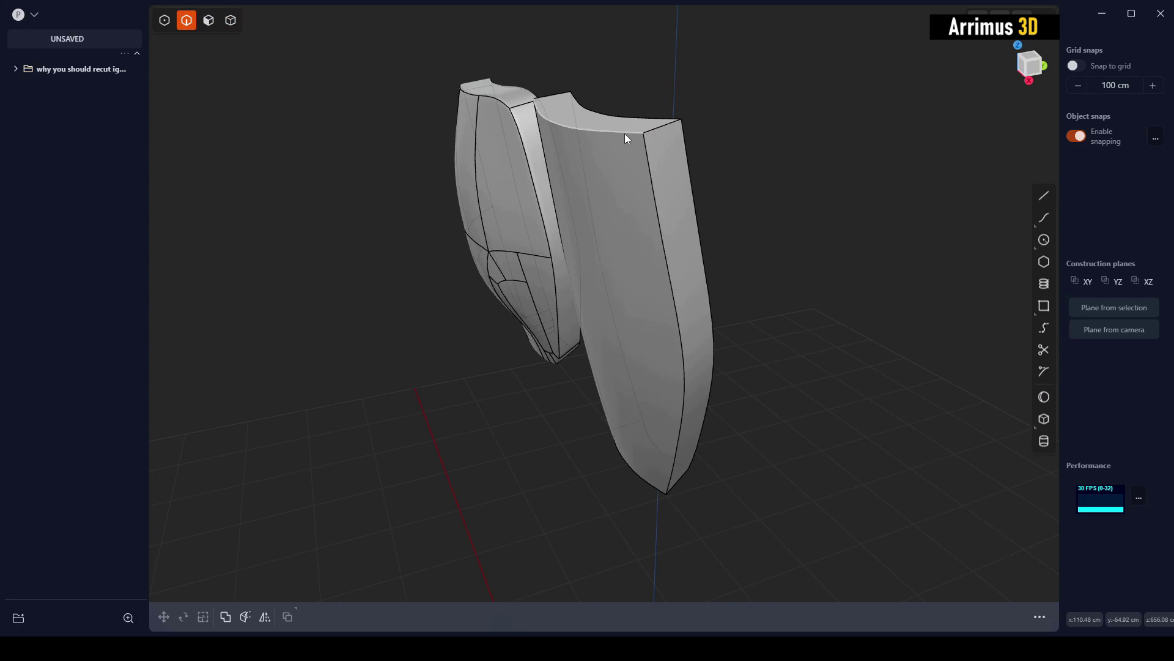
key("f")
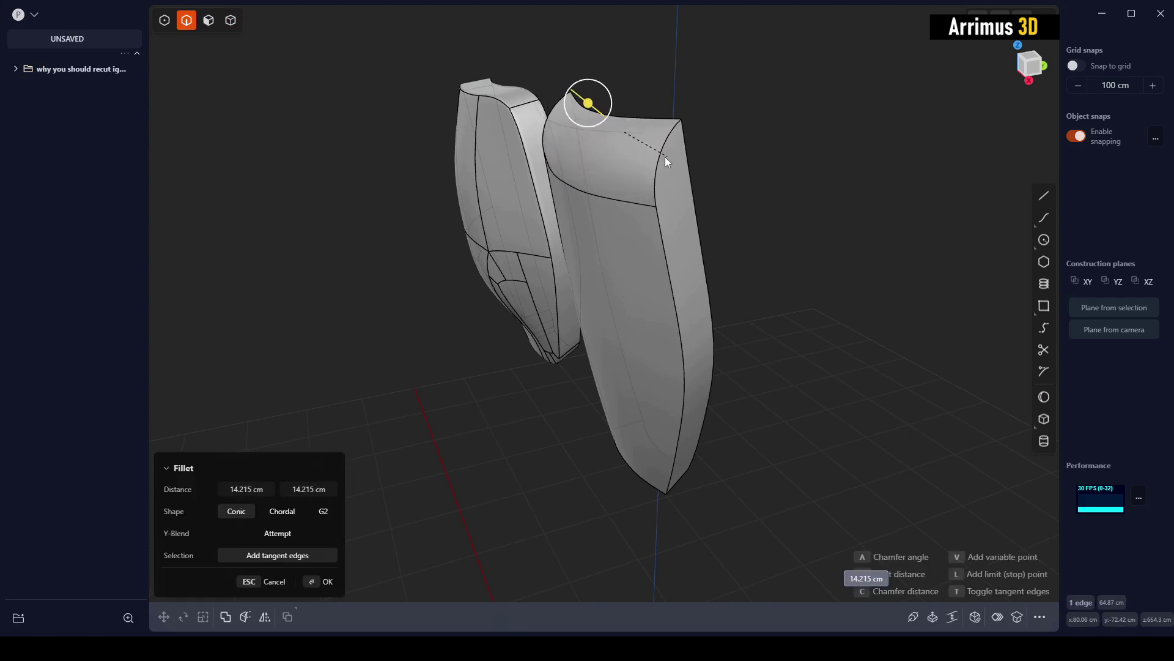
left_click(658, 155)
right_click(658, 156)
left_click(864, 210)
- Isolate the smoothed armor panel and examine its rounded upper rim, picking one front edge segment along it
middle_click_drag(507, 263, 427, 239)
key("4")
left_click(515, 234)
key("slash")
scroll(581, 273, "up", 10)
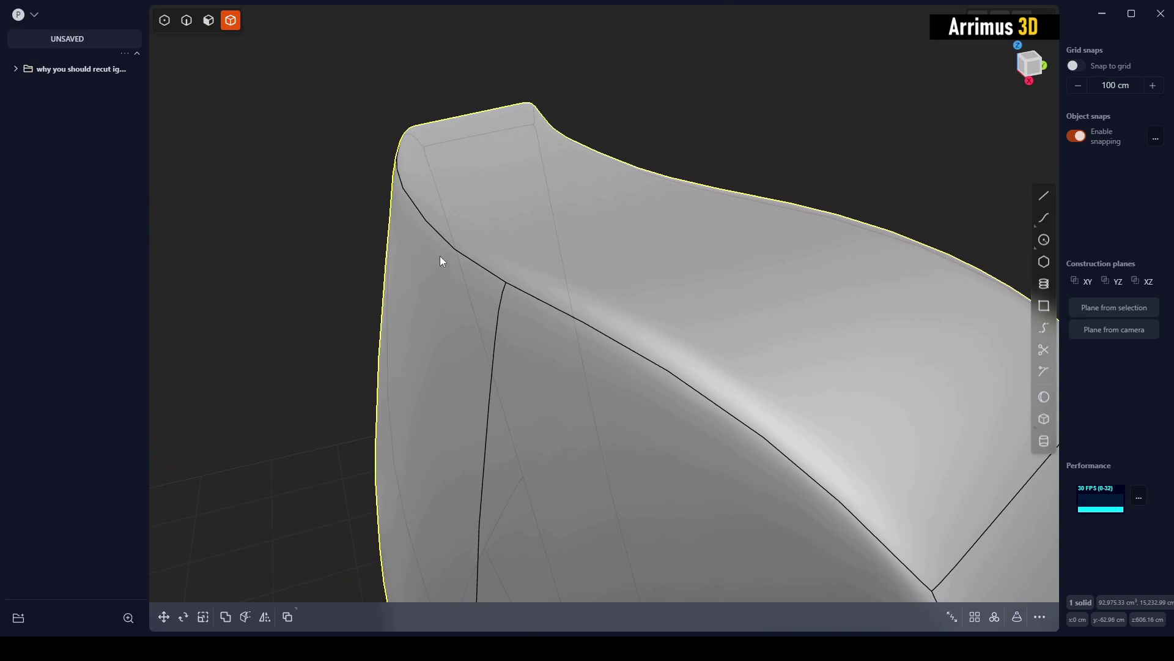
middle_click_drag(517, 249, 589, 236)
key("Escape")
scroll(622, 211, "down", 2)
key("2")
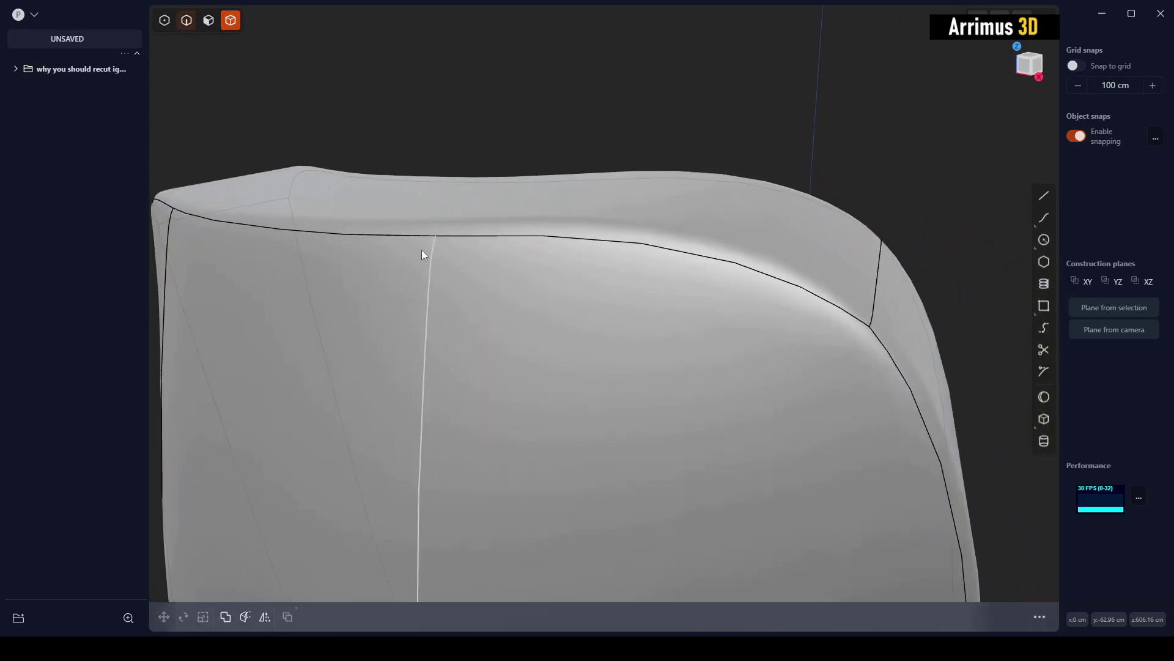
left_click(405, 236)
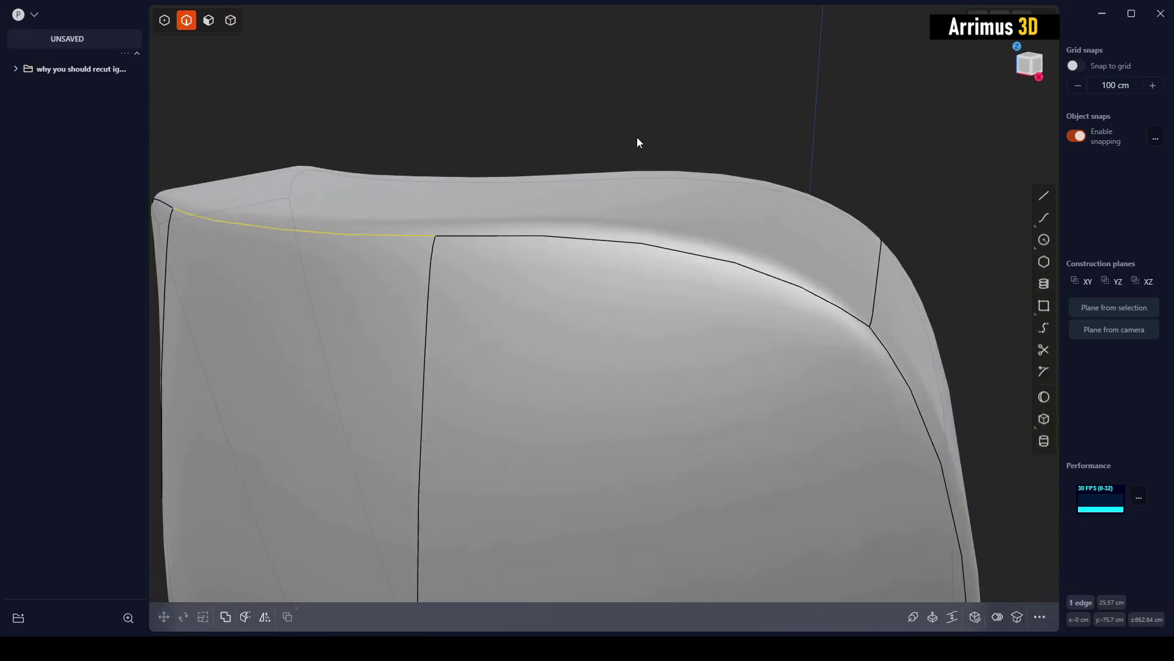
key("Escape")
middle_click_drag(637, 142, 836, 359)
- Duplicate the smoothed armor panel and place the copy a short distance behind the original
key("4")
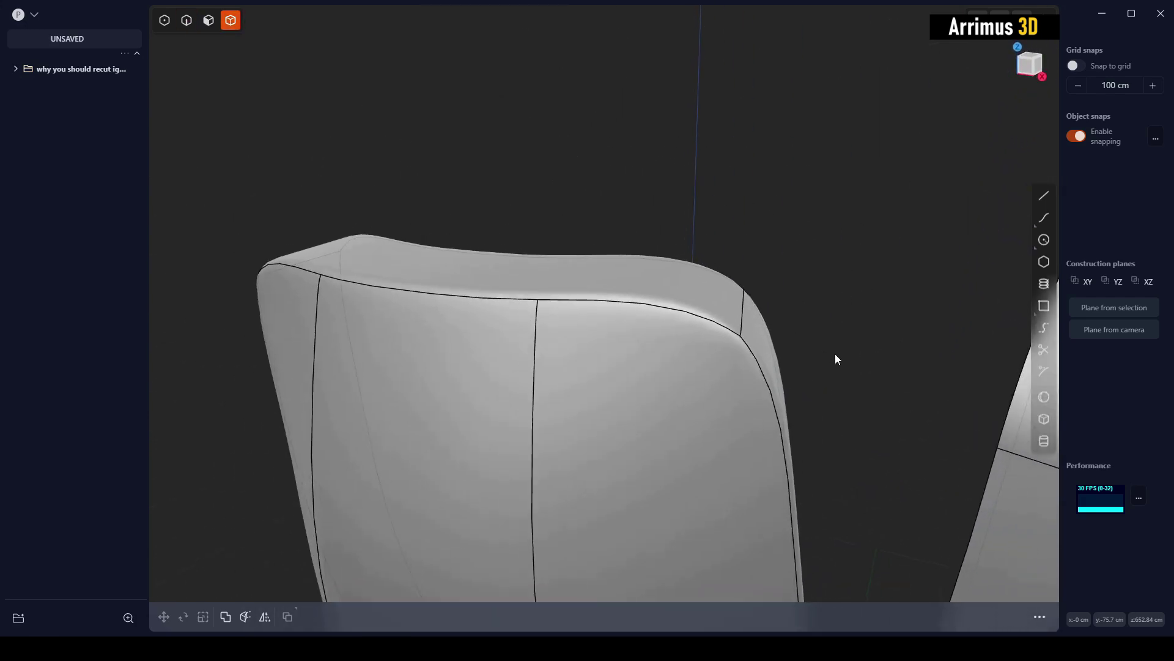
left_click(697, 377)
middle_click_drag(697, 377, 628, 298)
key("ctrl+d")
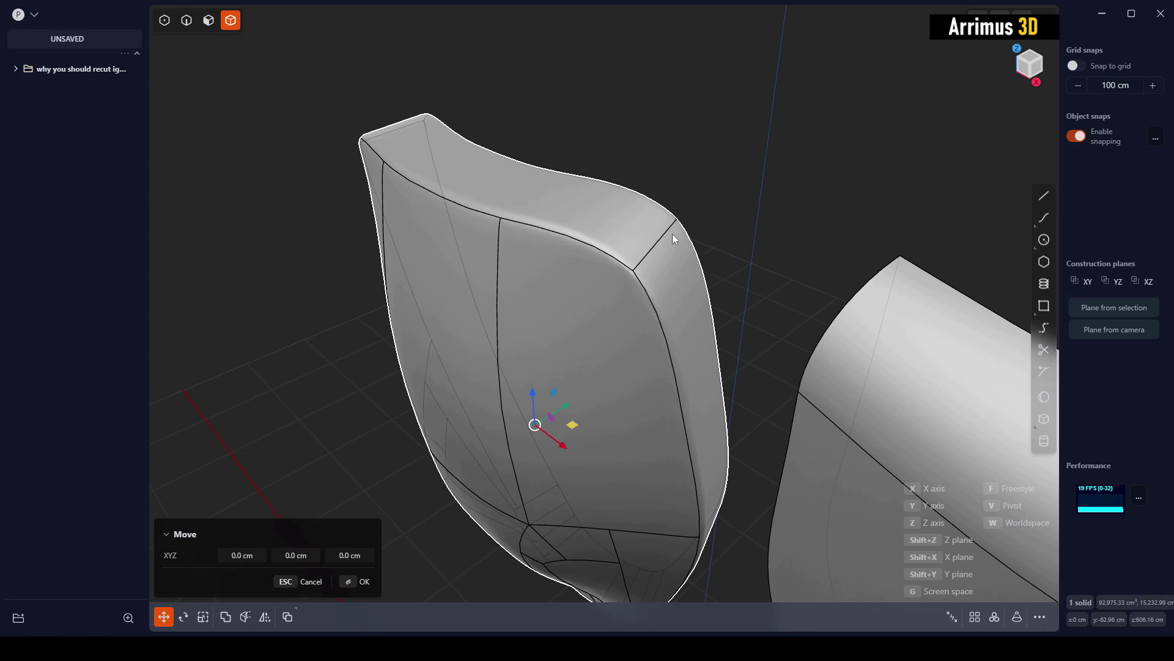
right_click(747, 229)
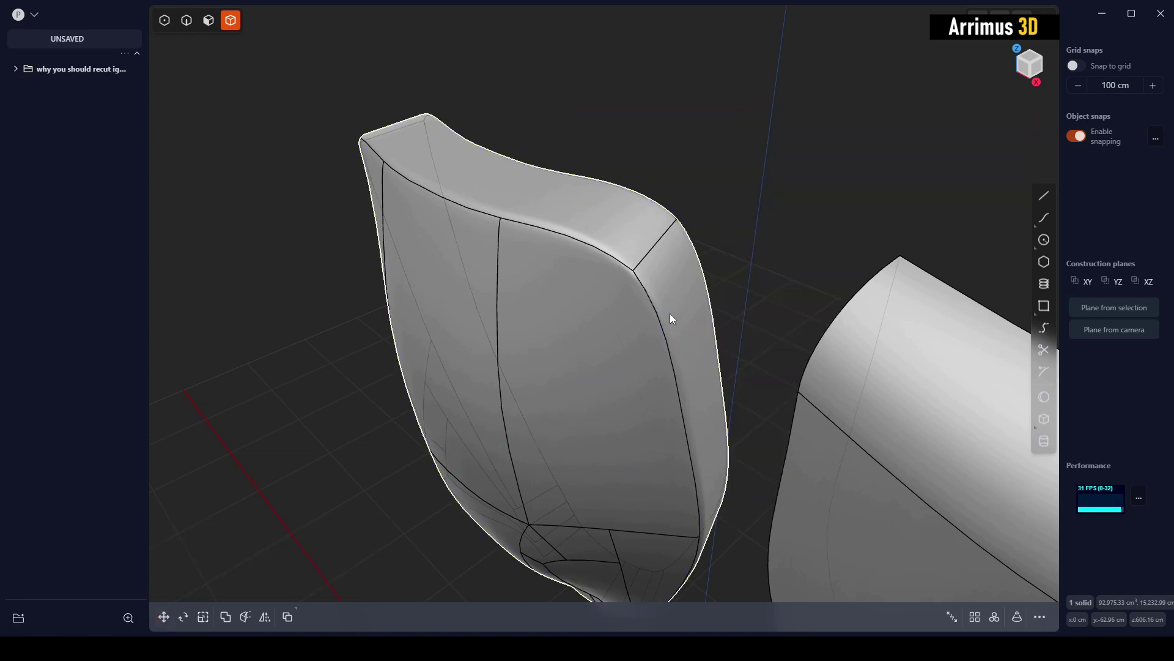
key("ctrl+d")
left_click(746, 267)
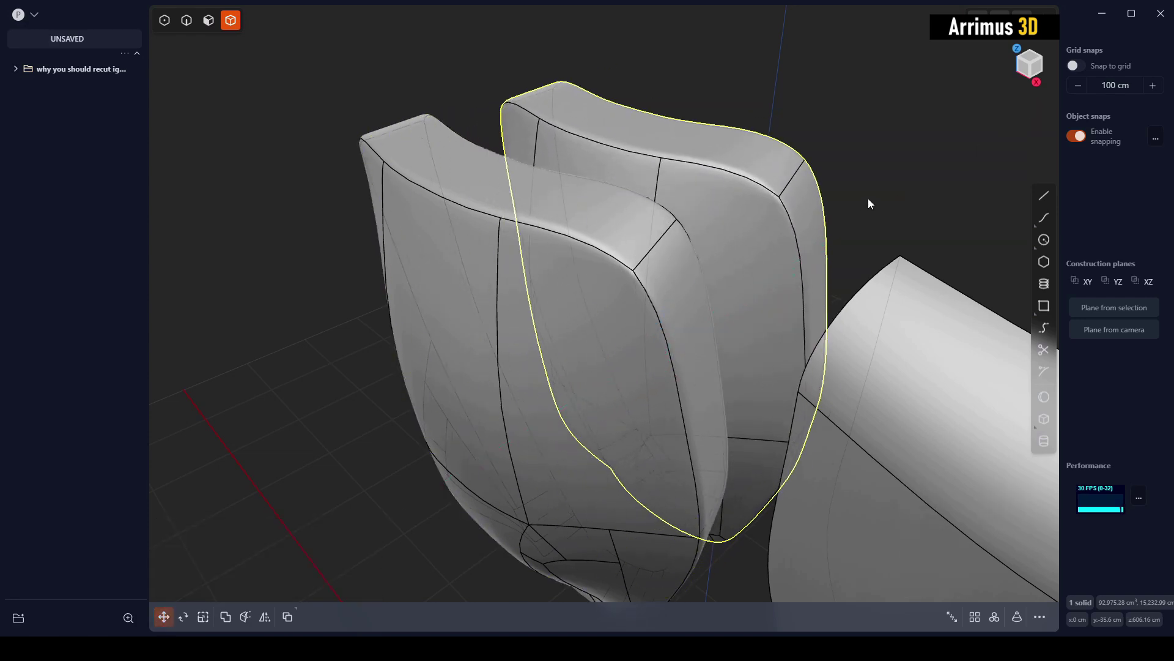
left_click(868, 199)
- Isolate the original smoothed panel and show it in the front view
left_click(604, 297)
key("slash")
middle_click_drag(568, 325, 768, 242)
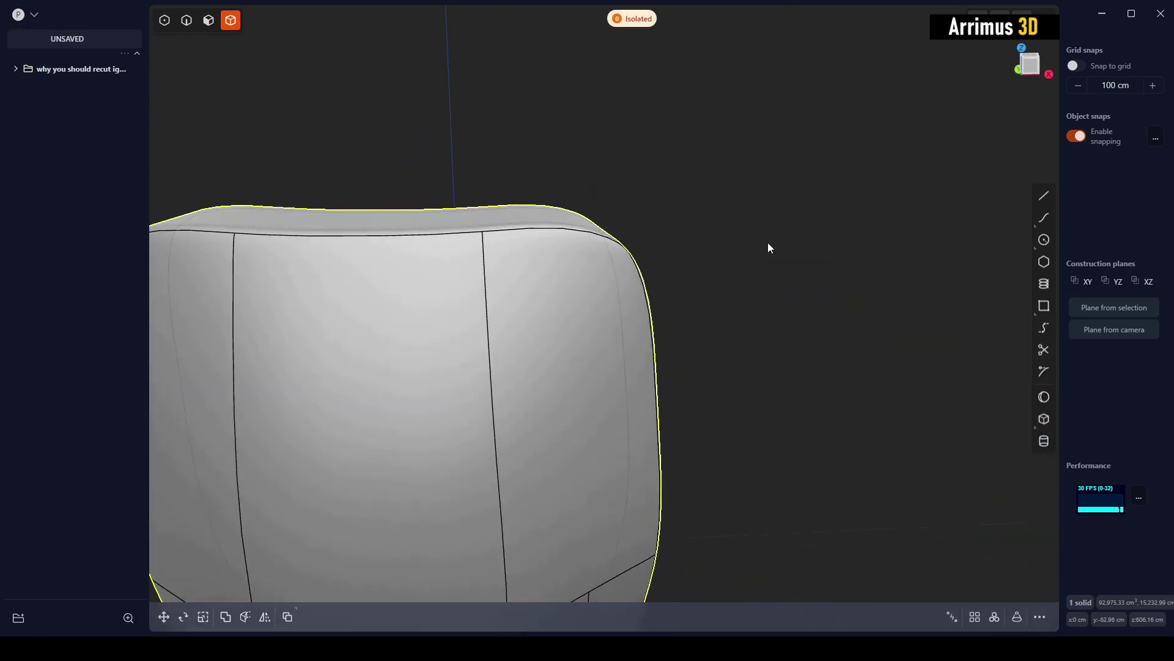
left_click(1025, 69)
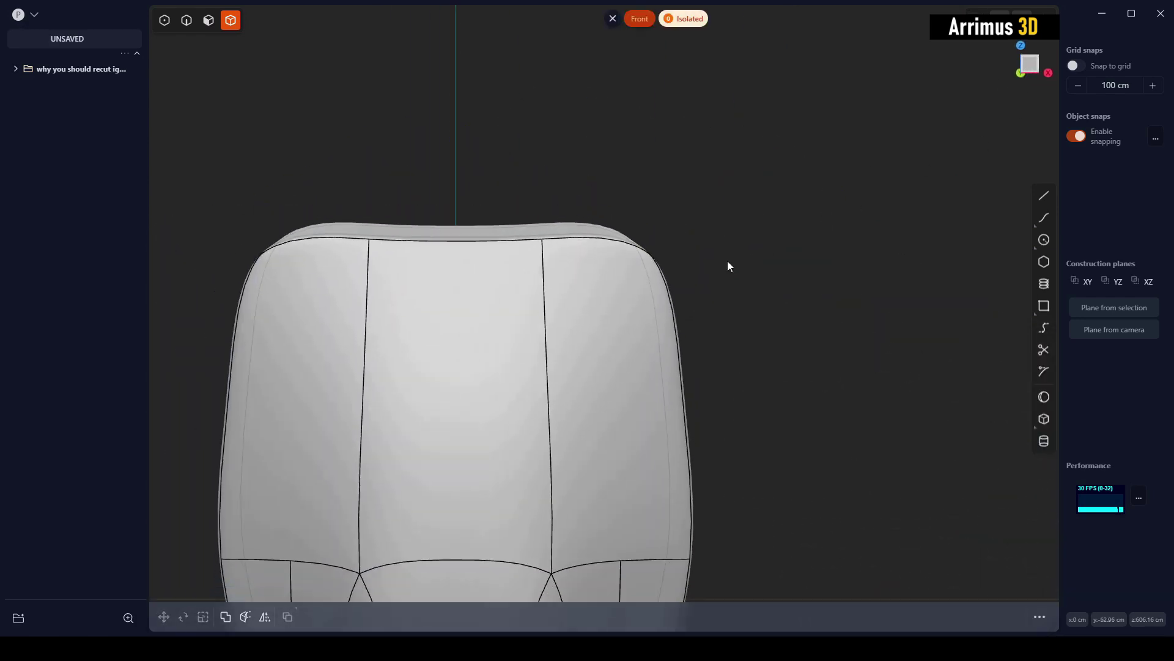
scroll(728, 266, "down", 5)
- Mirror the isolated panel across the X axis so it splits at the centreline, and delete its left half
left_click(660, 241)
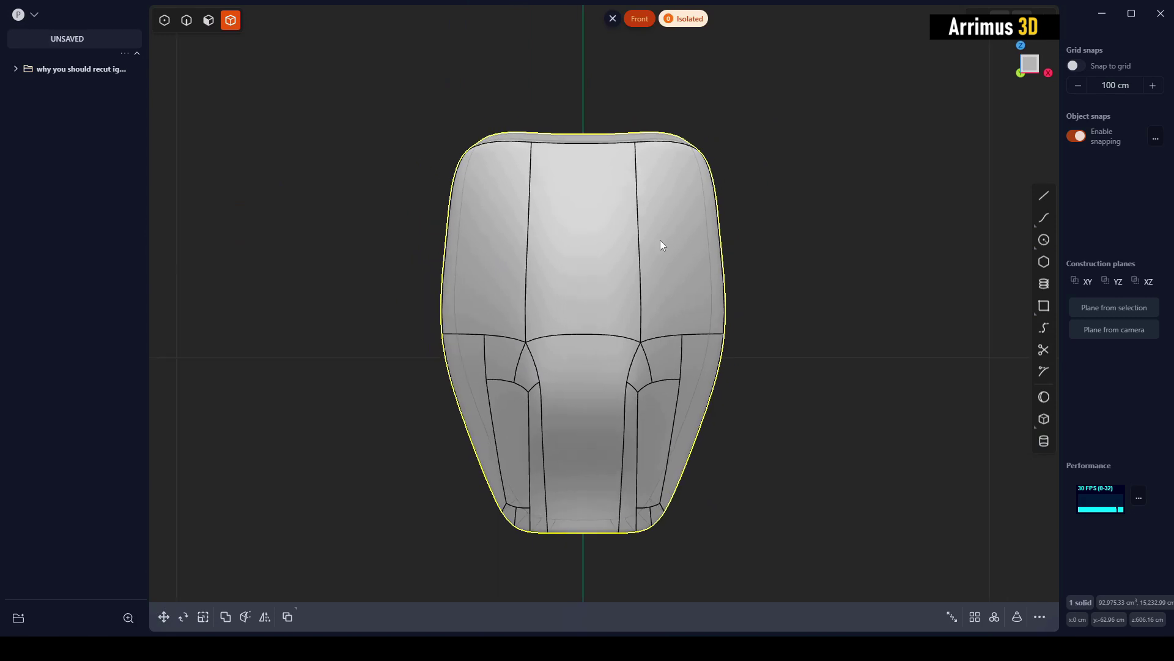
scroll(660, 241, "down", 1)
key("alt+x")
key("x")
right_click(782, 258)
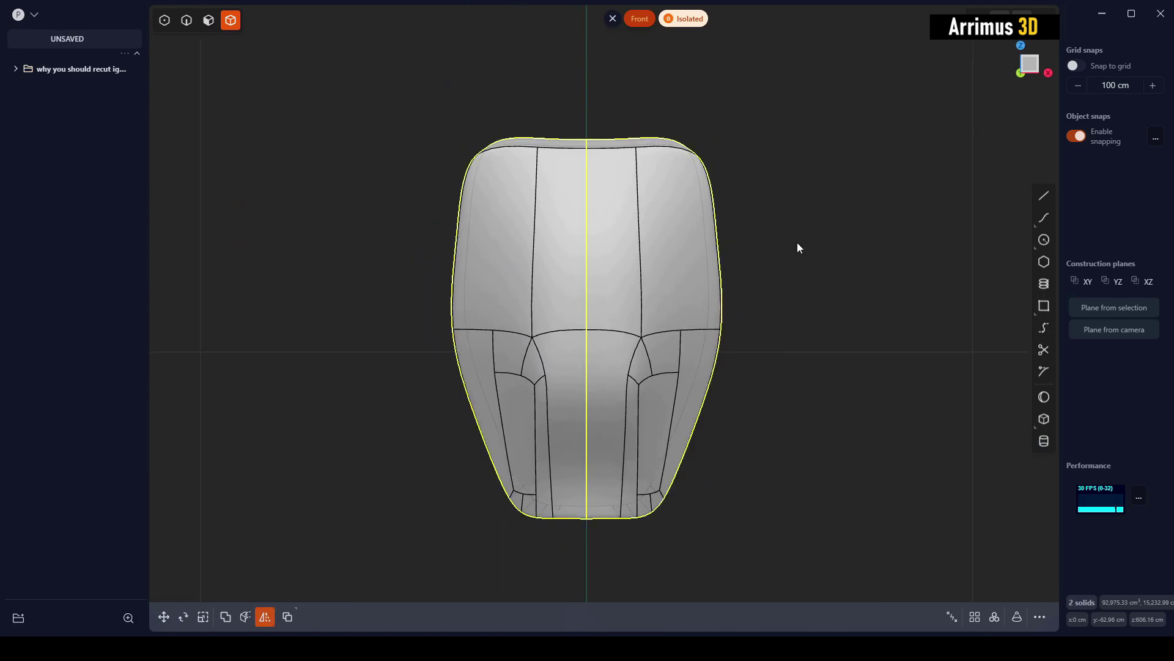
left_click(381, 209)
left_click(552, 256)
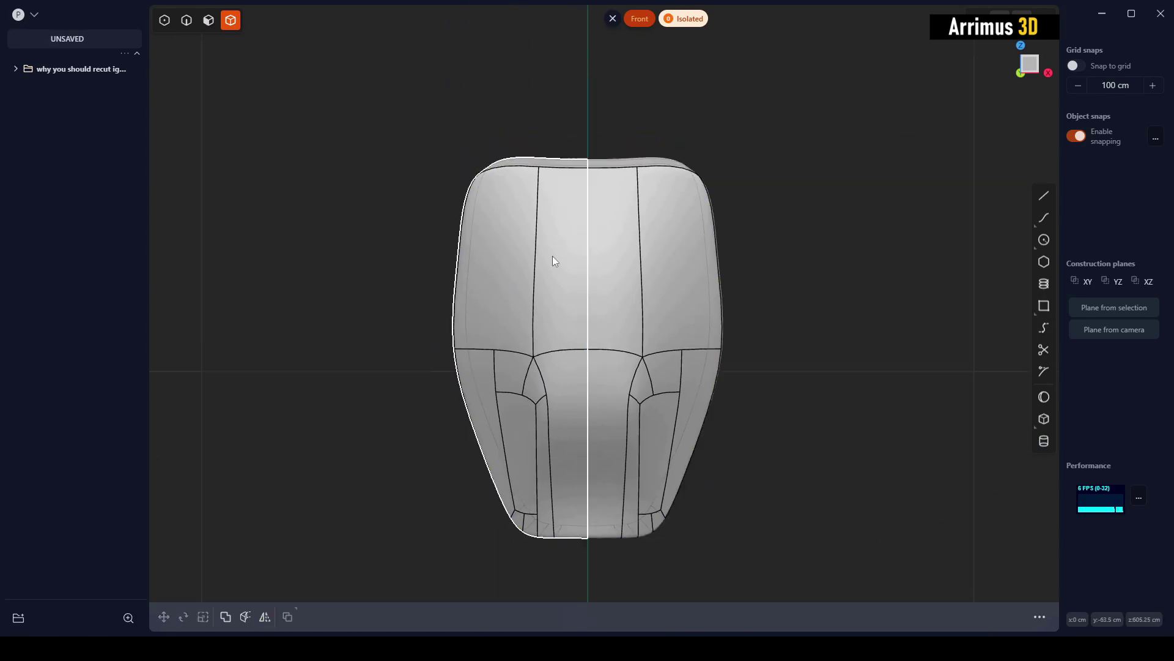
key("Delete")
- Sketch an open polyline just inside the half panel's top, outer side and bottom contour, with both ends extending past the centreline
scroll(814, 422, "up", 2)
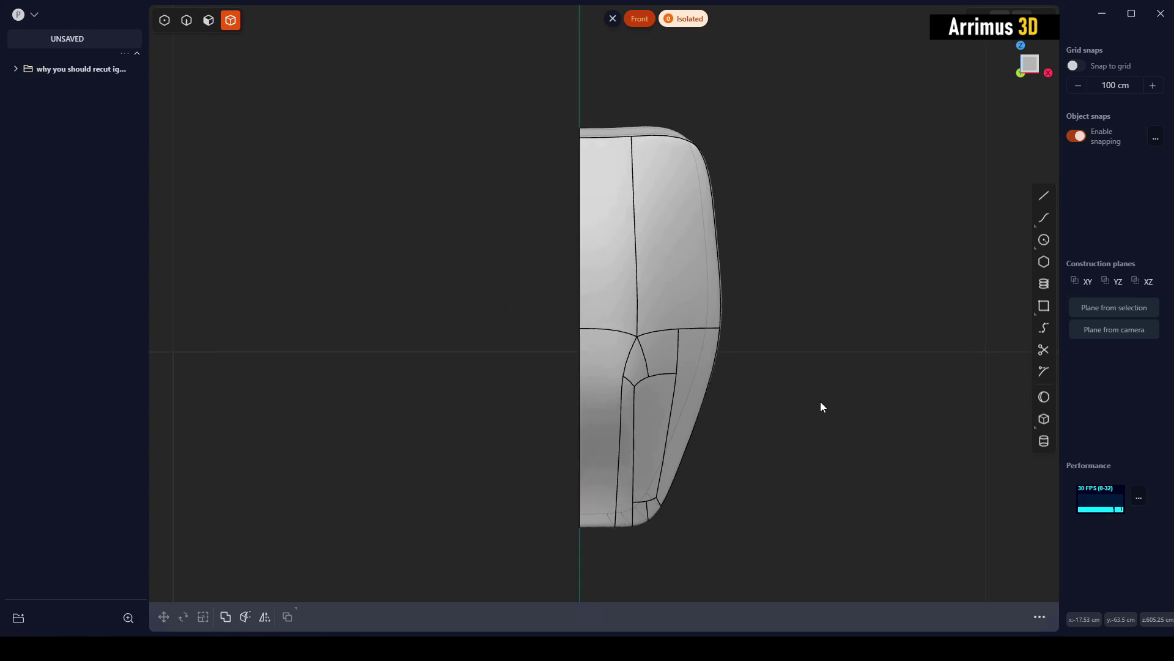
key("l")
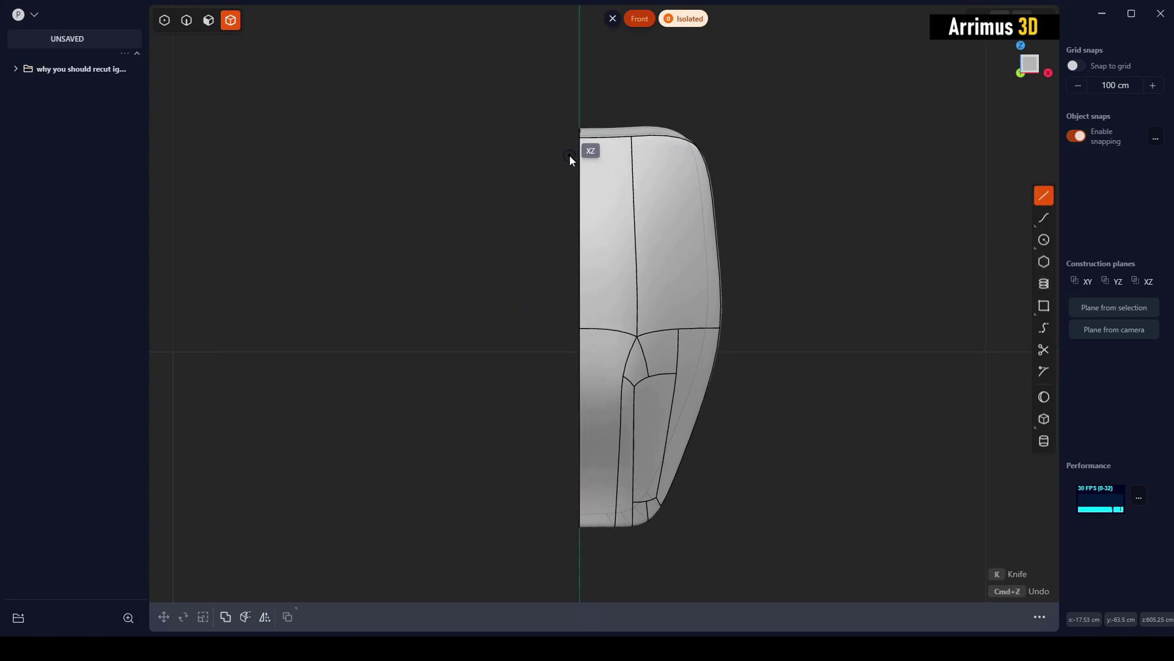
left_click(547, 147)
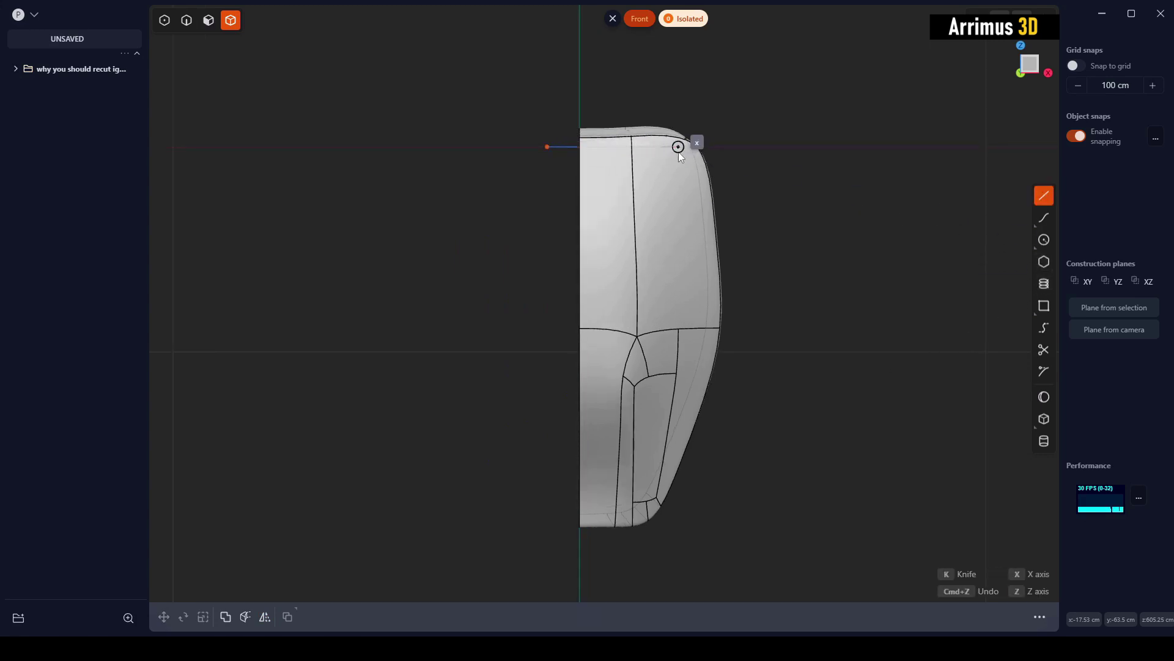
left_click(677, 147)
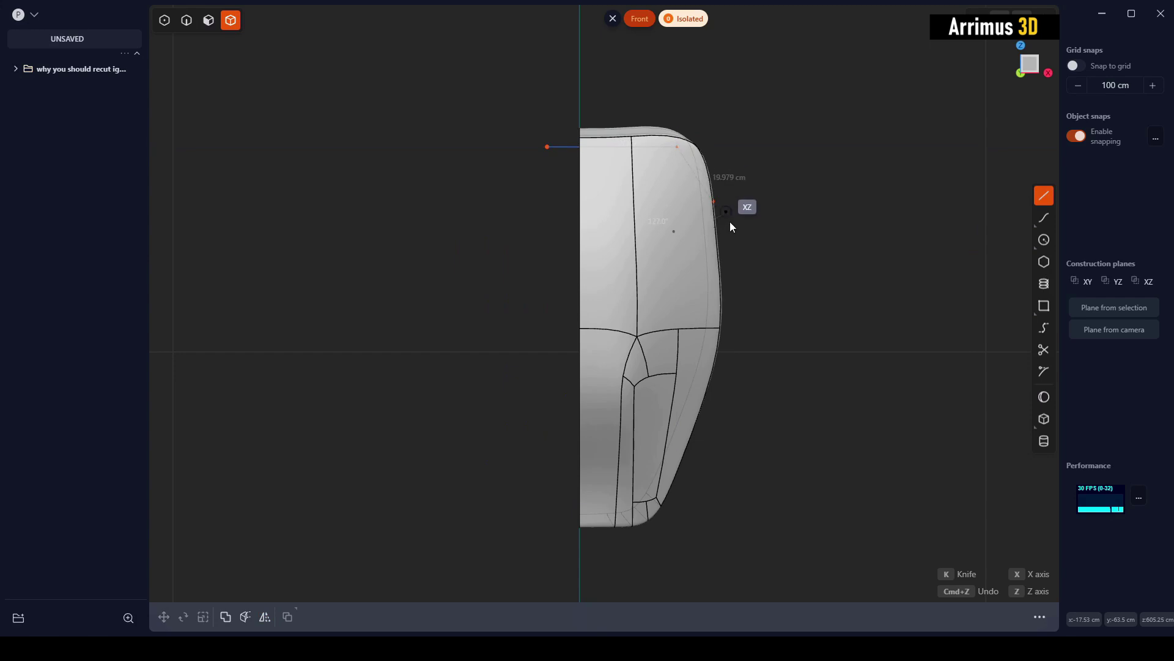
left_click(711, 331)
left_click(644, 515)
double_click(511, 515)
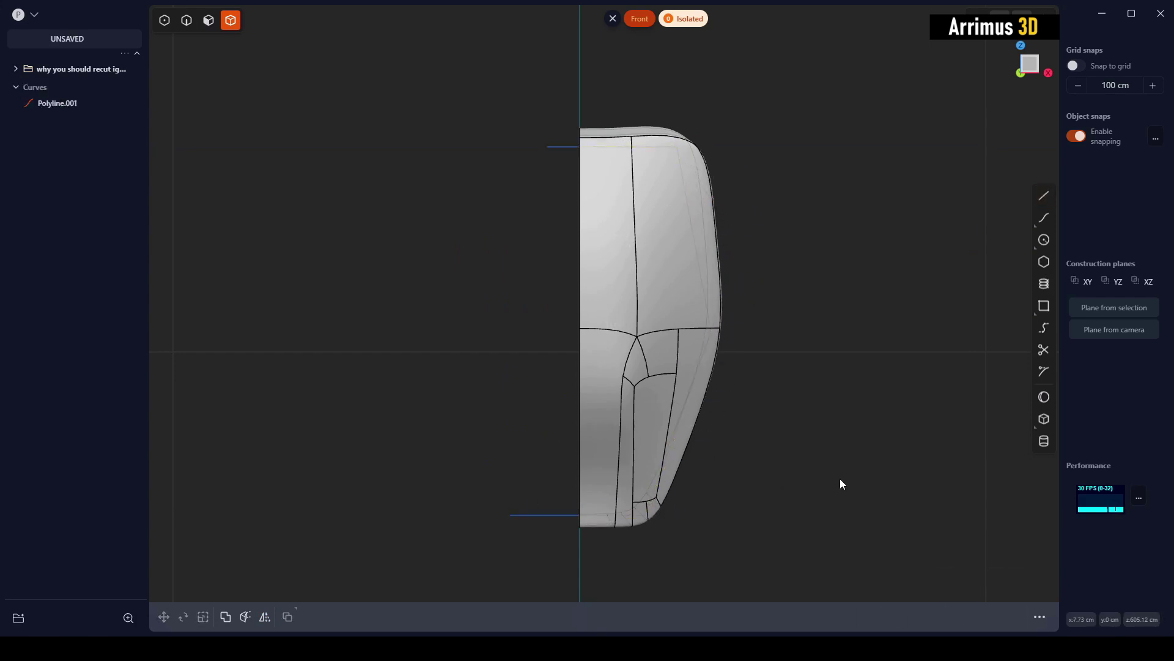
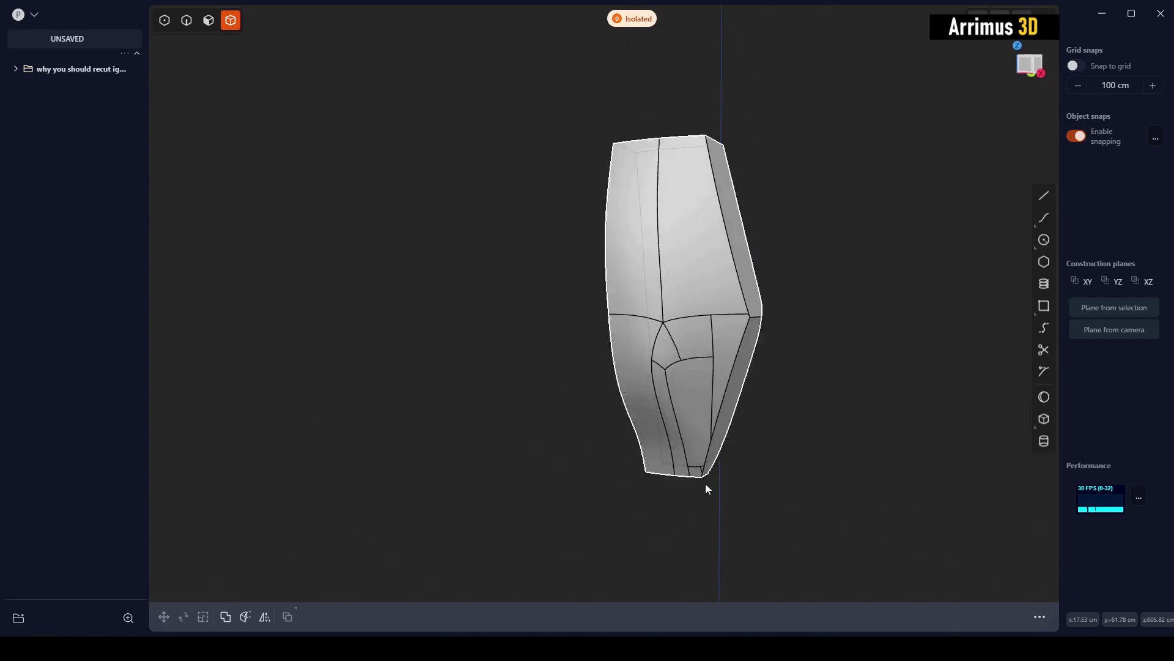
- Try to fillet the short upper corner edge of the isolated, recut half panel
middle_click_drag(736, 314, 676, 295)
scroll(677, 295, "up", 1)
key("2")
left_click(673, 249)
key("b")
middle_click_drag(672, 249, 735, 263)
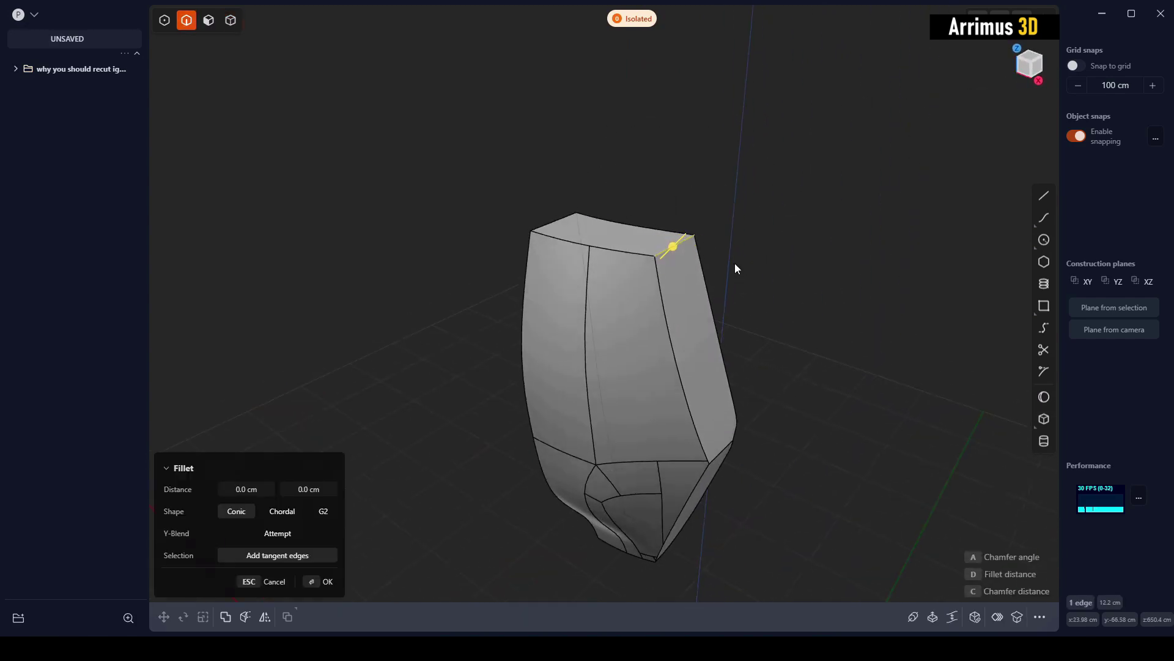
key("d")
left_click(755, 277)
key("ctrl+z")
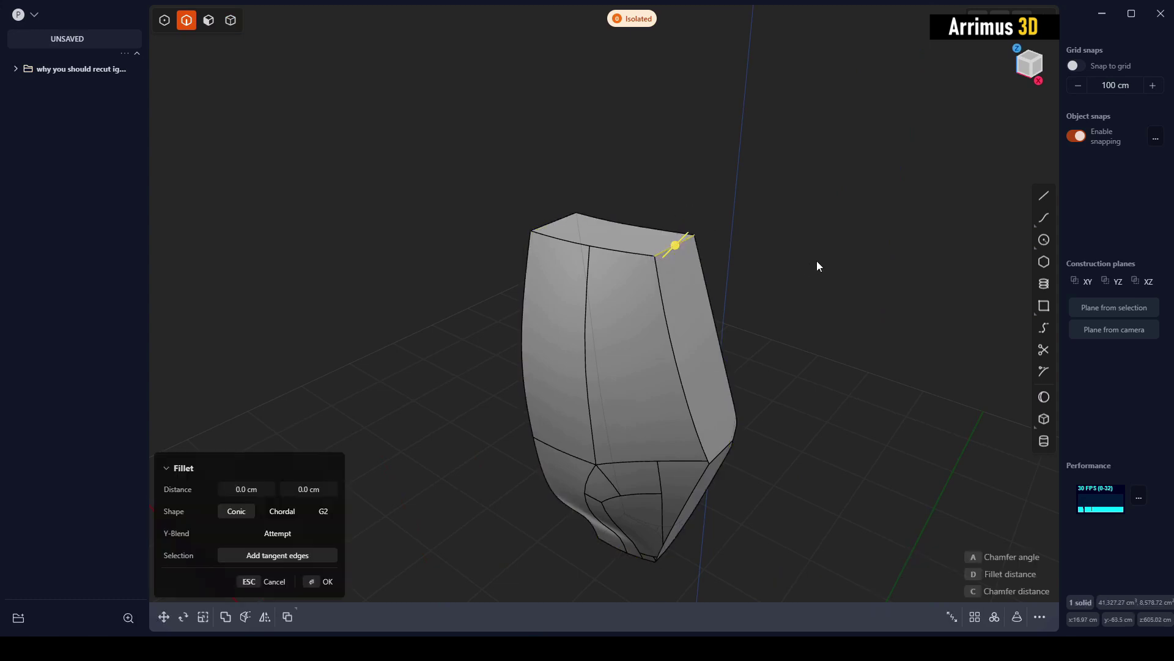
left_click(818, 262)
- Leave isolation to show the recut half panel beside the full smoothed panel
key("slash")
middle_click_drag(819, 264, 742, 241)
middle_click_drag(776, 275, 627, 328)
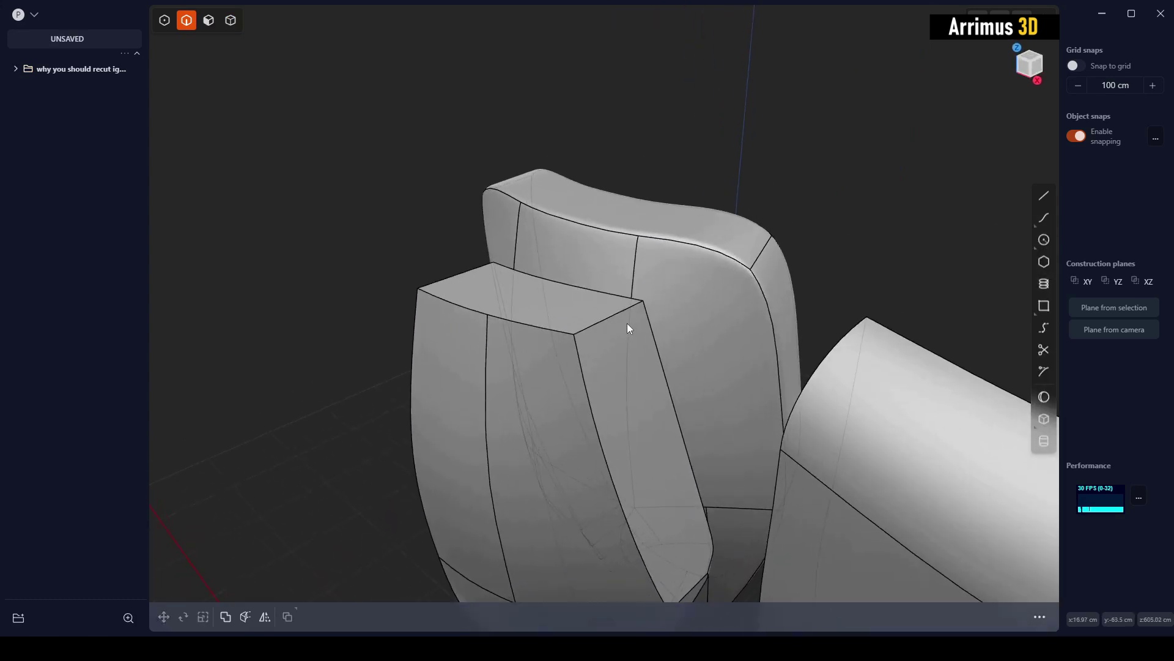
- Try a fillet of about 5 cm on the recut half panel's short upper corner edge
left_click(614, 319)
key("f")
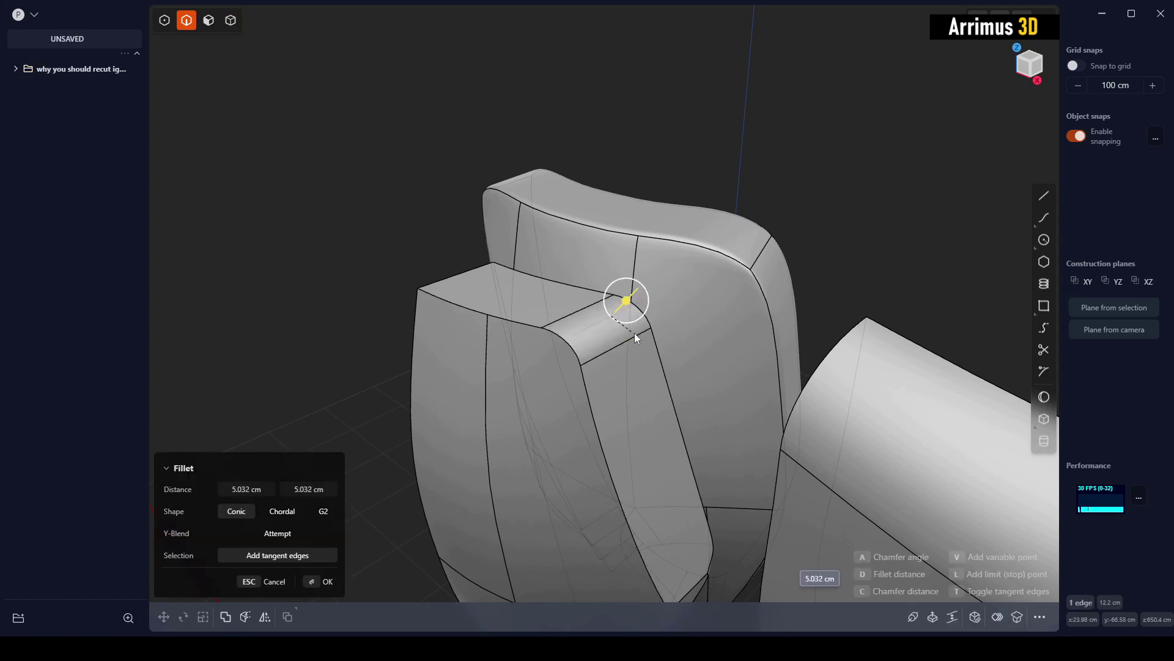
key("Escape")
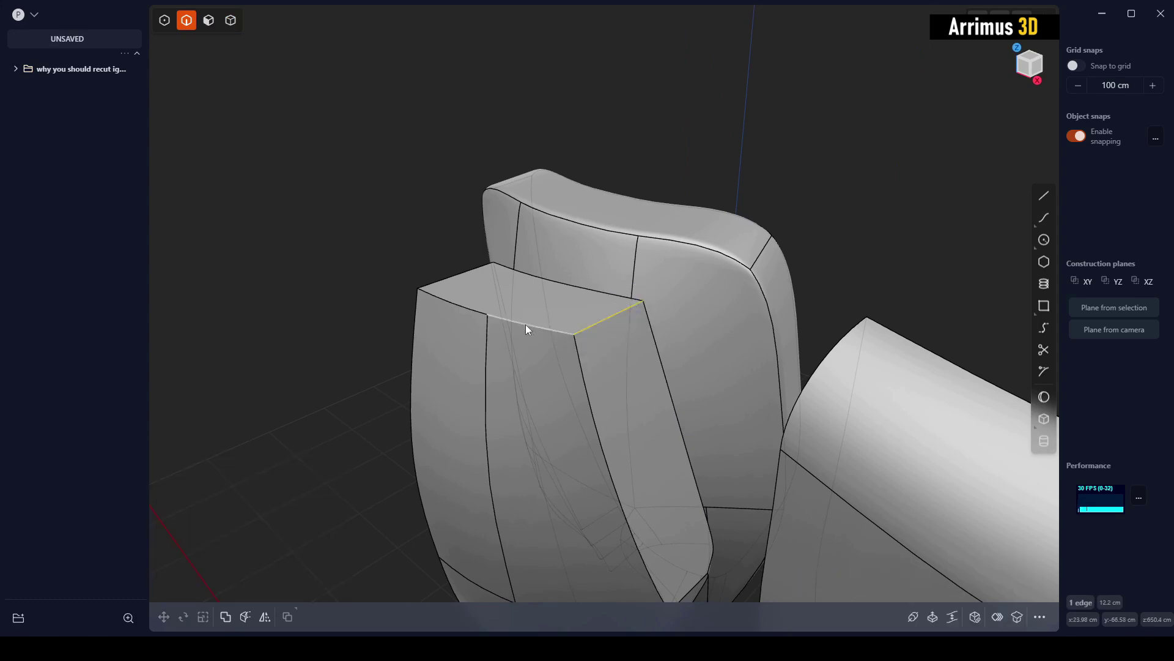
- Try a fillet along the long upper front edge of the recut half panel
left_click(526, 324)
key("f")
key("Return")
scroll(558, 348, "up", 2)
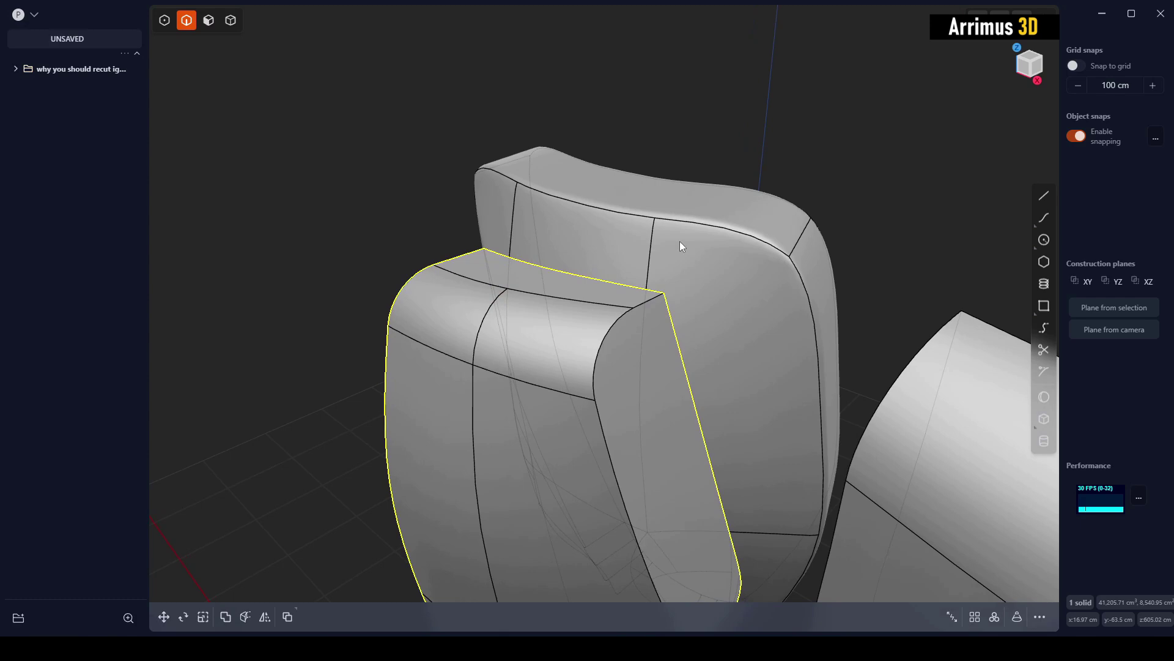
scroll(754, 233, "up", 3)
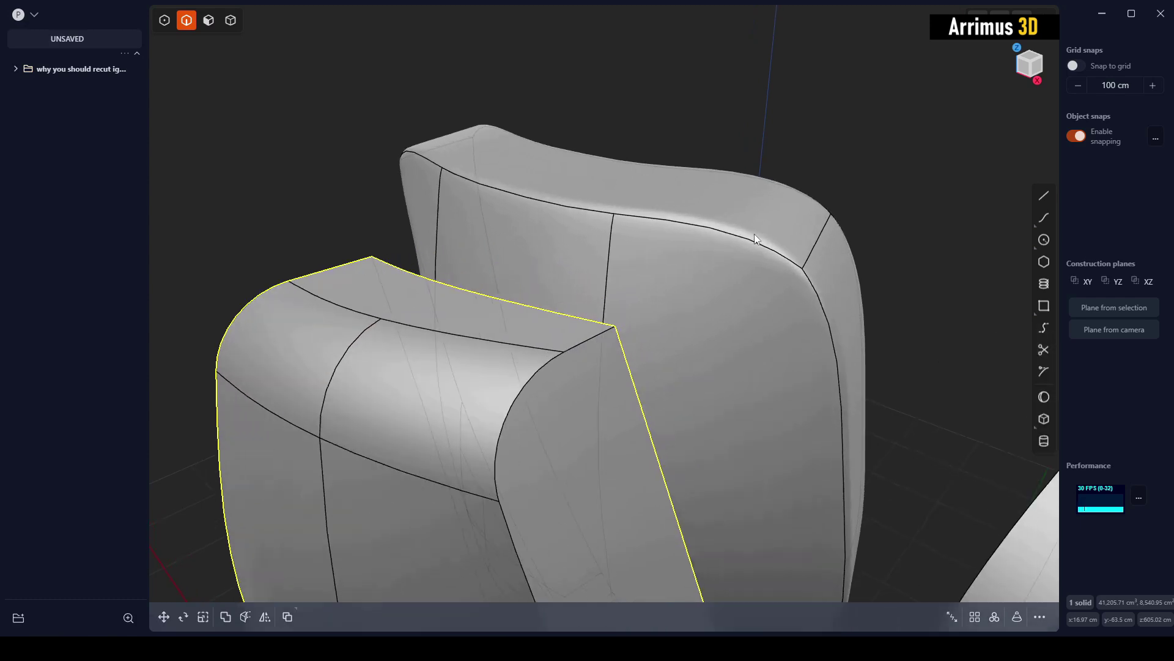
key("ctrl+z")
left_click(837, 145)
- Fillet the short upper corner edge of the recut half panel by about 4 cm and view the rounded corner
middle_click_drag(608, 338, 615, 276)
scroll(615, 276, "down", 2)
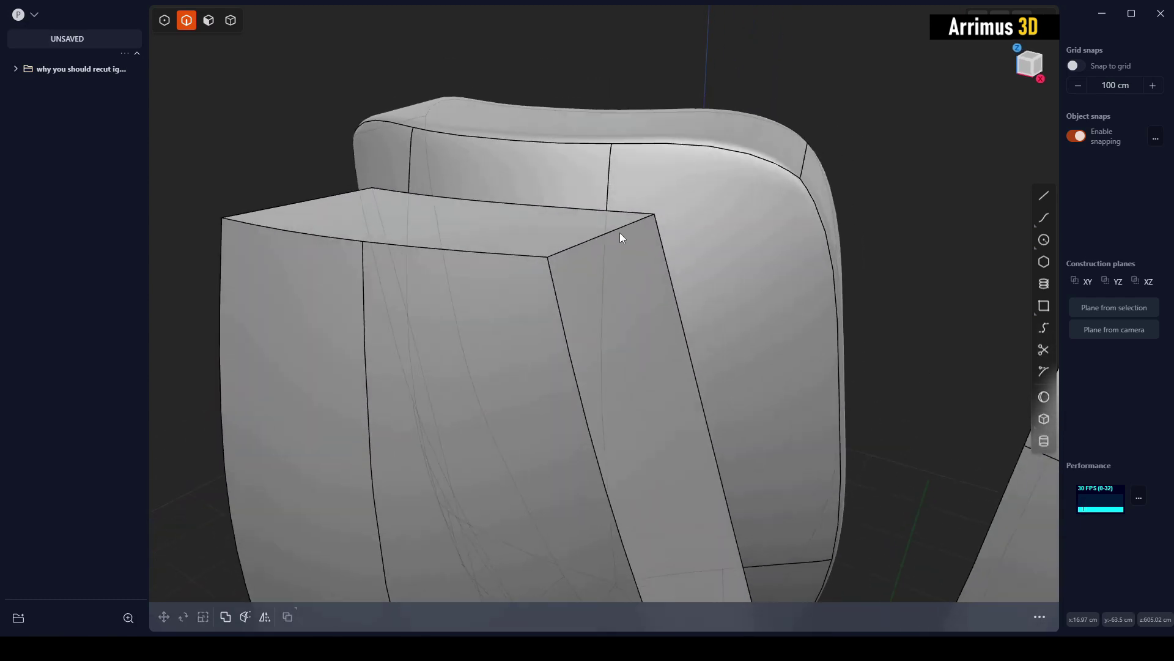
left_click(616, 231)
key("f")
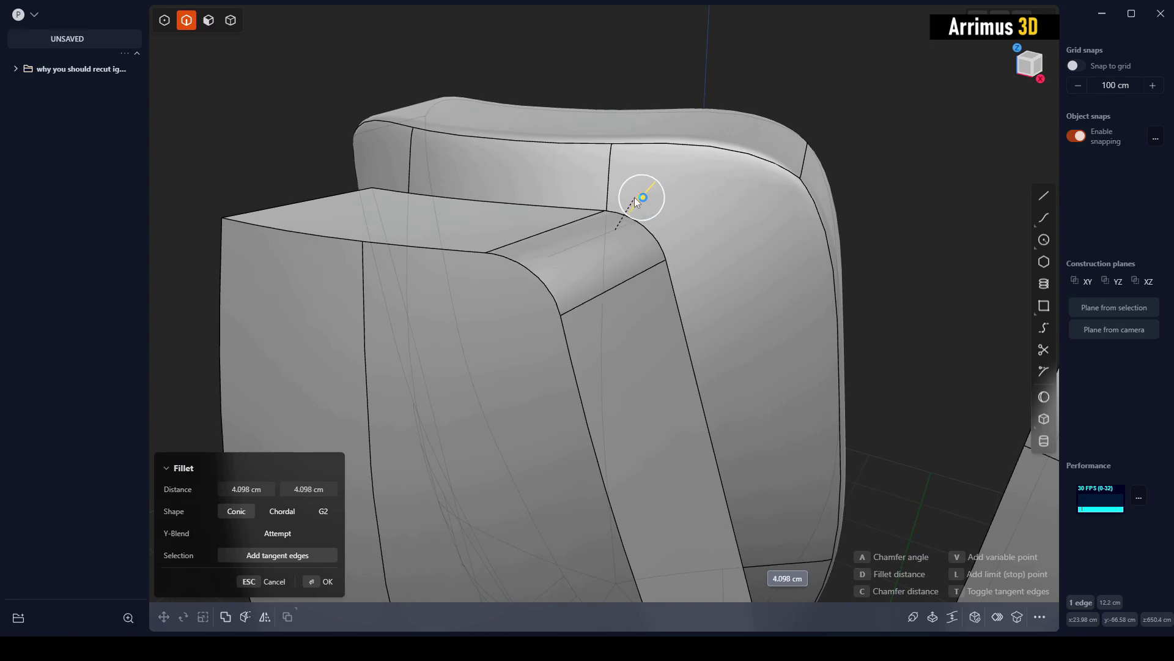
left_click(640, 198)
middle_click_drag(489, 253, 586, 277)
middle_click_drag(633, 244, 543, 582)
scroll(564, 279, "down", 3)
middle_click_drag(498, 406, 685, 357)
left_click(930, 146)
- Offset the outline of the half panel's top face inward and extrude the inner face upward into a raised block
middle_click_drag(930, 146, 694, 428)
key("3")
left_click(660, 205)
scroll(660, 208, "up", 3)
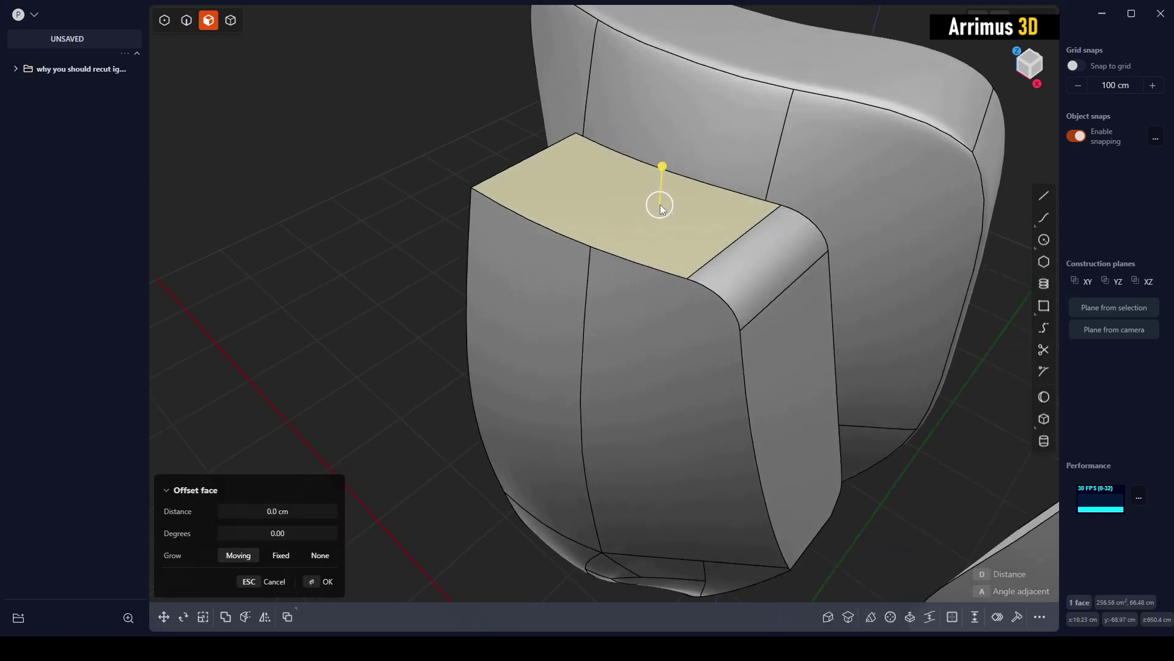
left_click_drag(659, 208, 665, 171)
key("e")
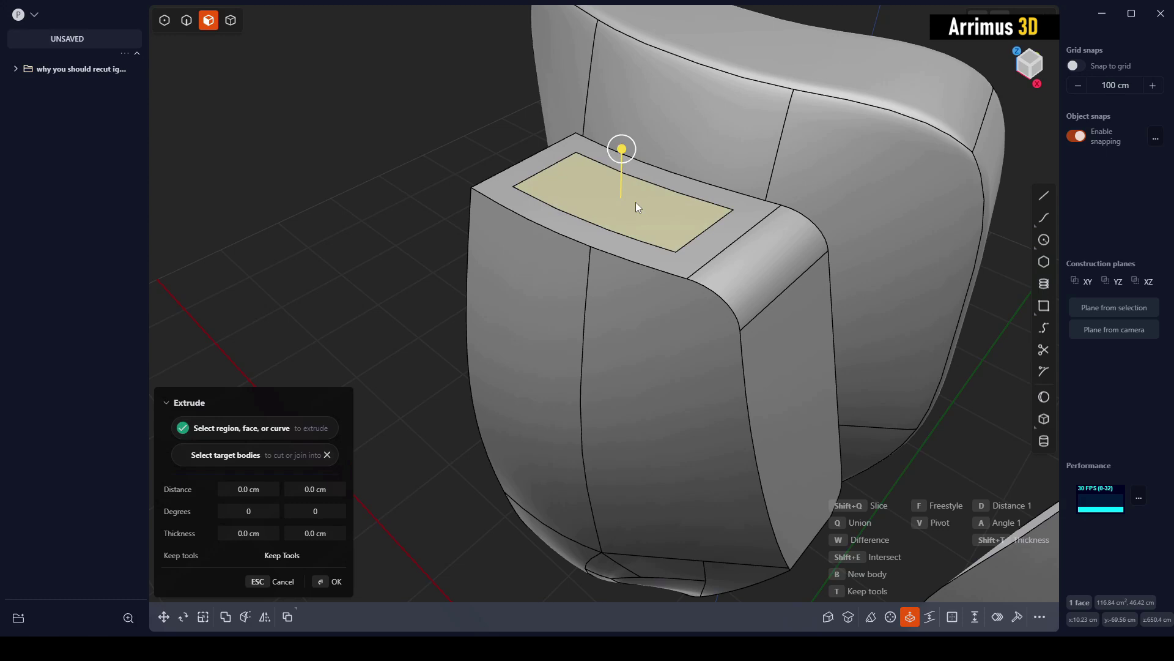
right_click(677, 178)
middle_click_drag(679, 177, 565, 280)
left_click(904, 104)
- Try to offset the outline of the smoothed panel's curved top face inward by about 1.2 cm
middle_click_drag(854, 164, 808, 235)
left_click(696, 233)
key("o")
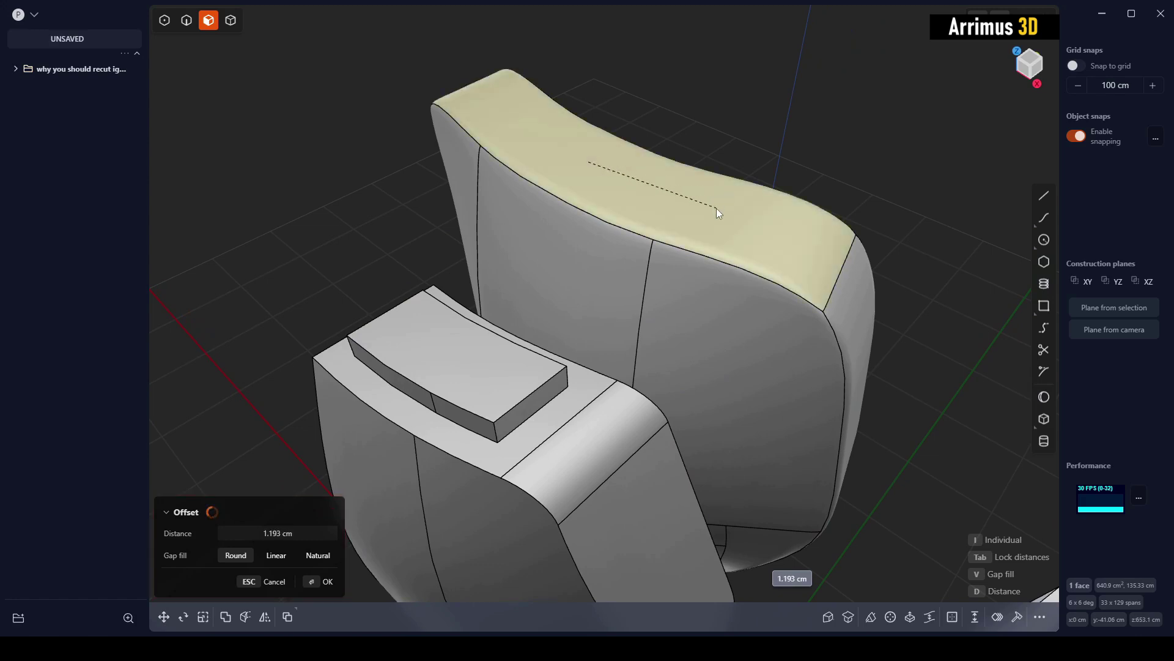
key("Escape")
key("Escape")
- Isolate the smoothed panel's rear copy and show it in the front view
key("4")
middle_click_drag(783, 217, 747, 244)
left_click(700, 238)
key("slash")
left_click(865, 222)
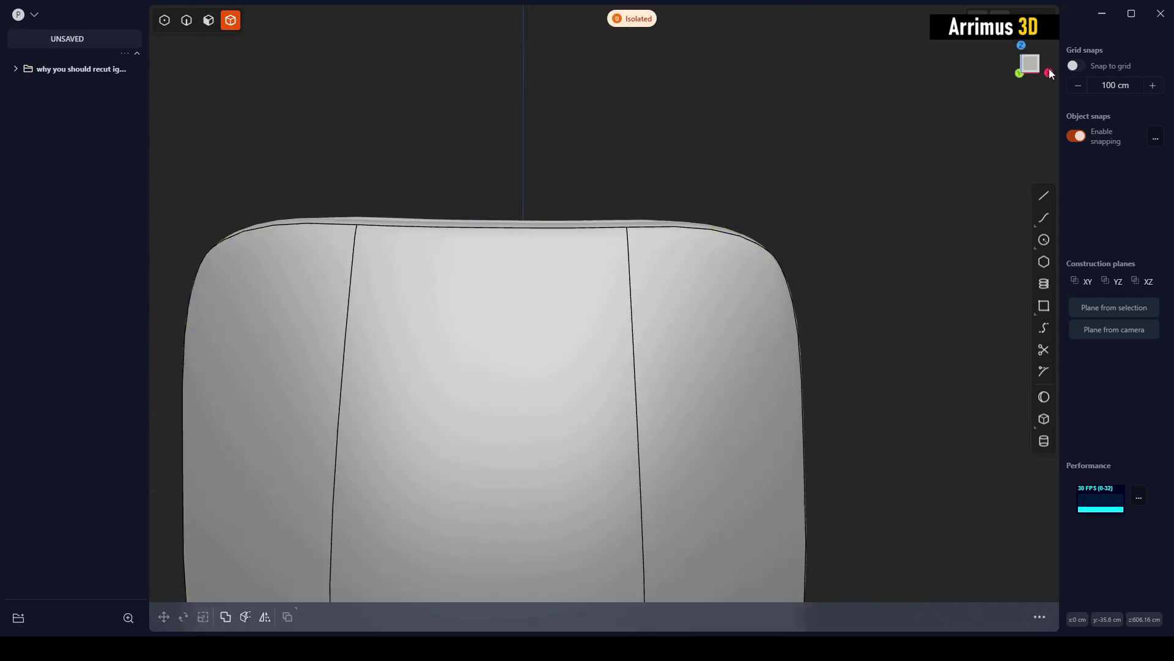
left_click(1035, 66)
scroll(827, 305, "down", 3)
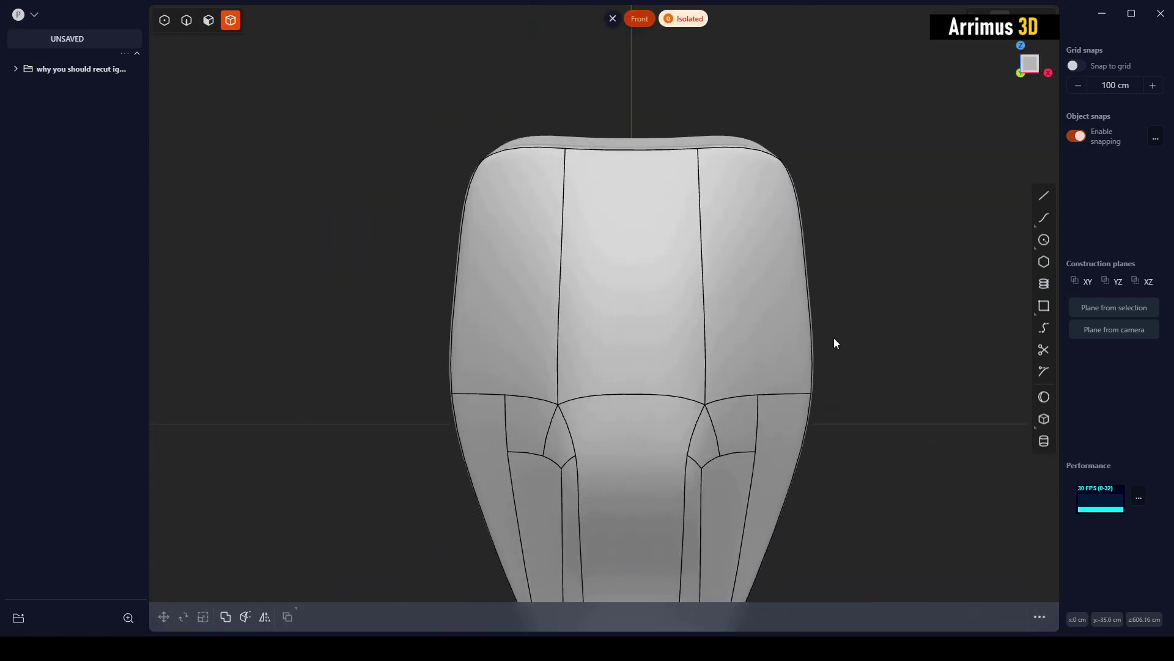
- Sketch a stepped polyline across the panel's upper right area, from beyond its right side to above its top edge
key("l")
left_click(863, 478)
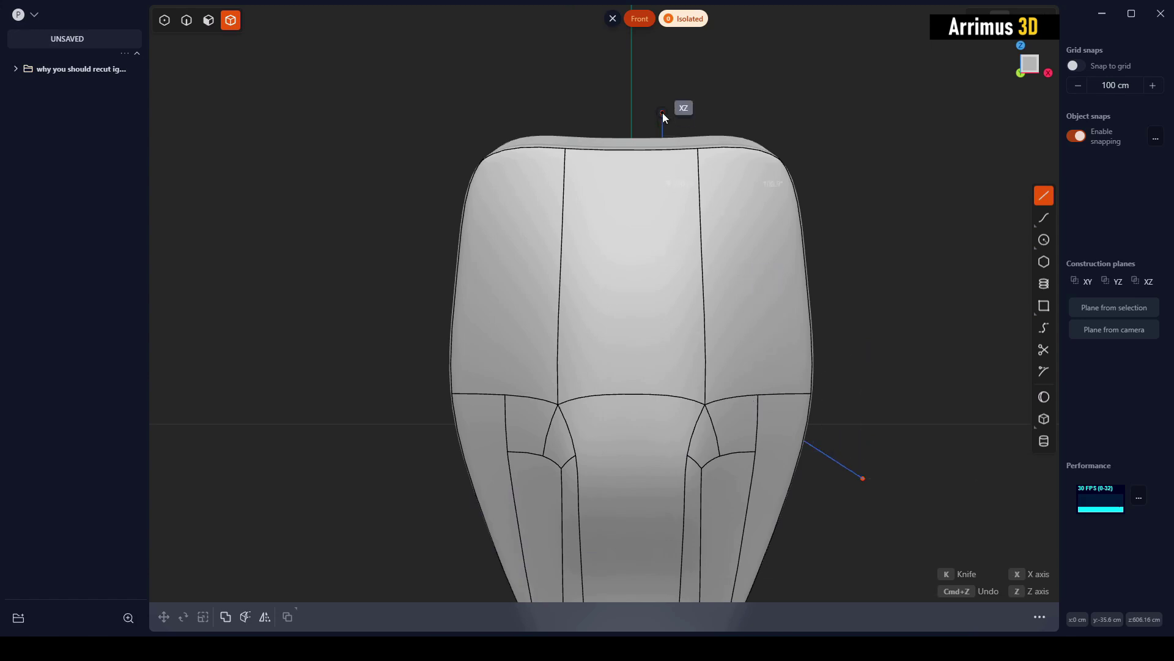
left_click(662, 112)
- Cut the smoothed panel with the stepped polyline and switch to edge selection
left_click(719, 223)
key("c")
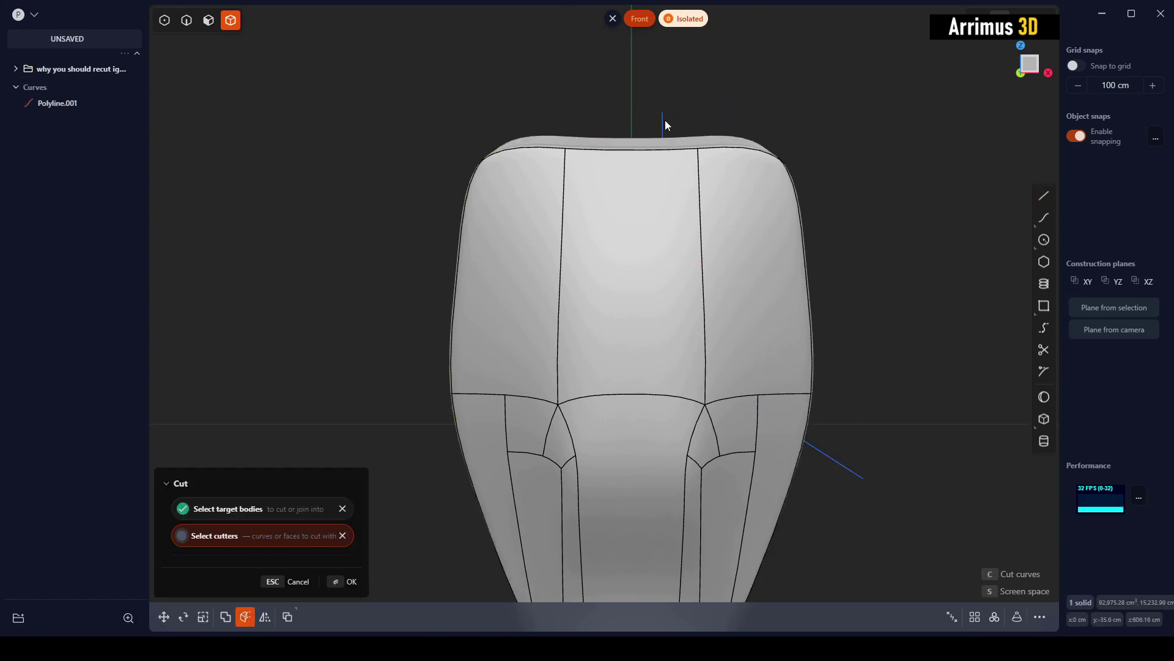
left_click(663, 120)
key("Return")
key("2")
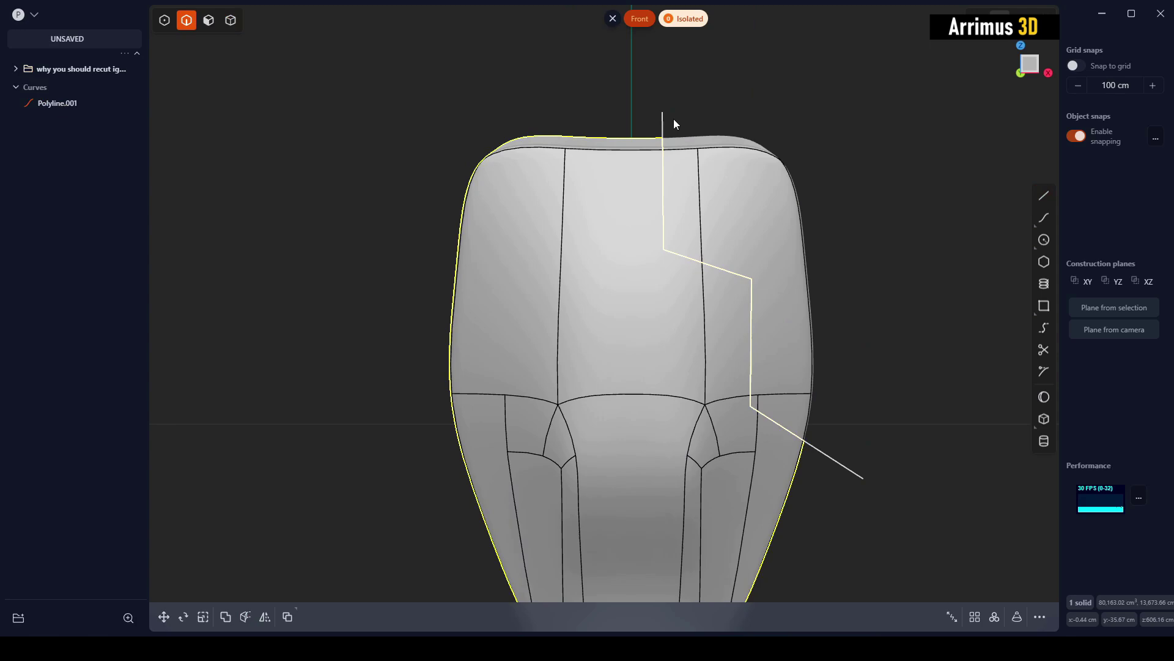
- Delete the cutting polyline and move the cut-off upper right piece of the smoothed panel slightly away from the rest
left_click(669, 118)
key("Delete")
key("4")
left_click(739, 207)
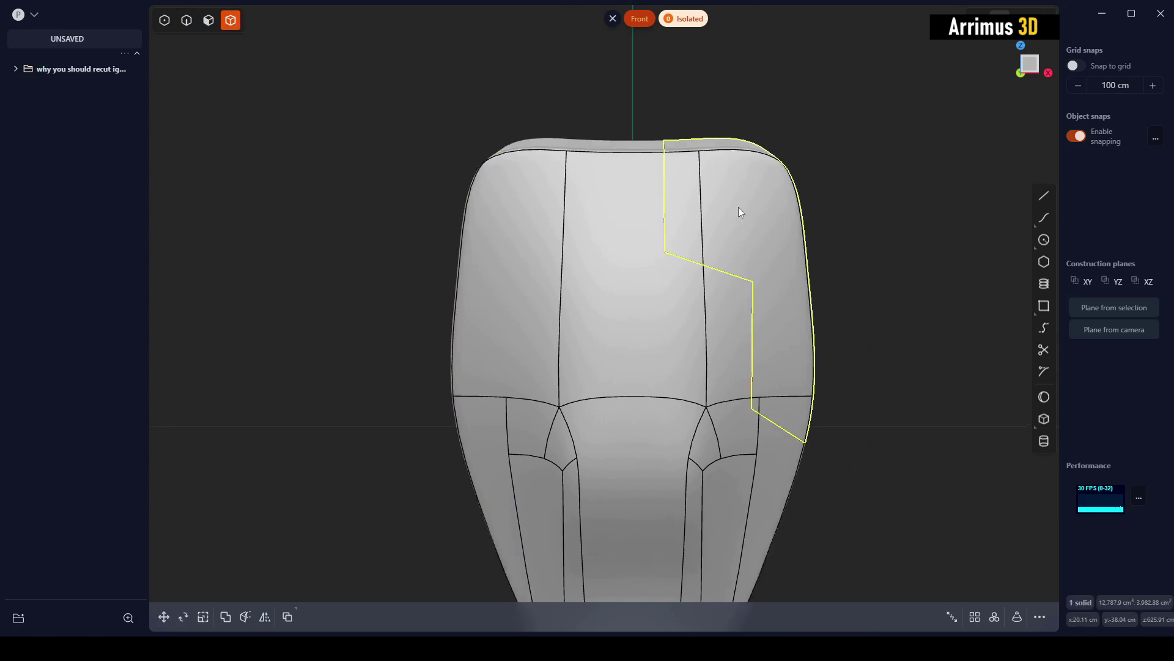
key("g")
left_click(845, 198)
key("Escape")
- Round the recut front panel's sharp upper front edges and the long corner edge running down its side with a fillet
middle_click_drag(861, 249, 729, 299)
scroll(707, 247, "up", 4)
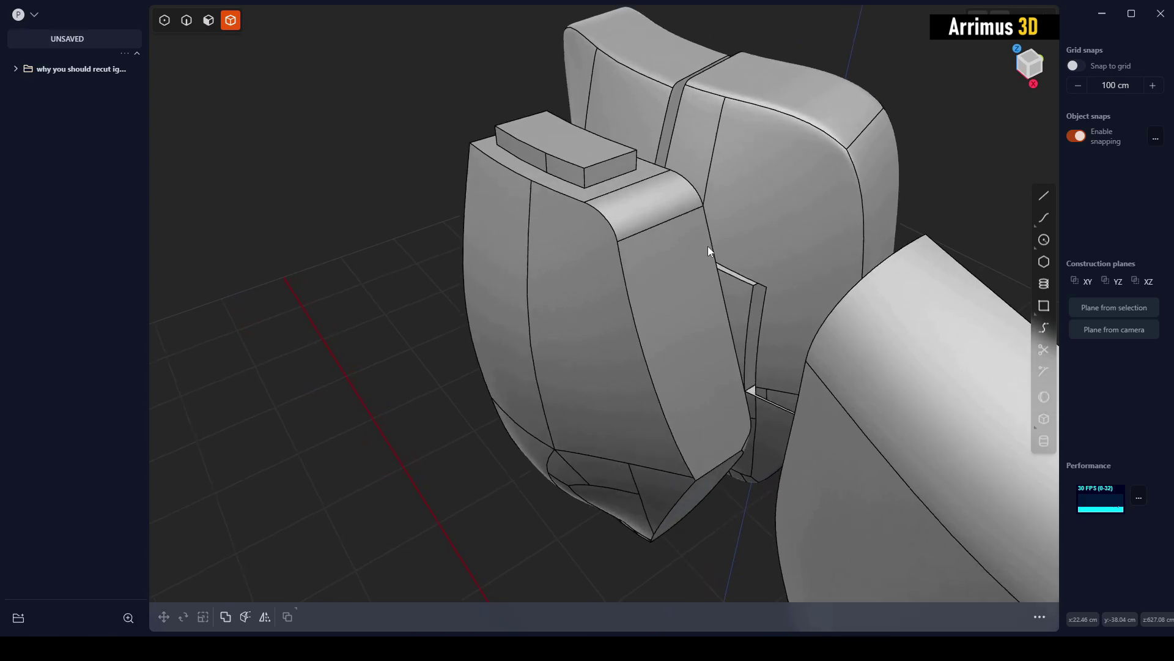
middle_click_drag(671, 189, 612, 227)
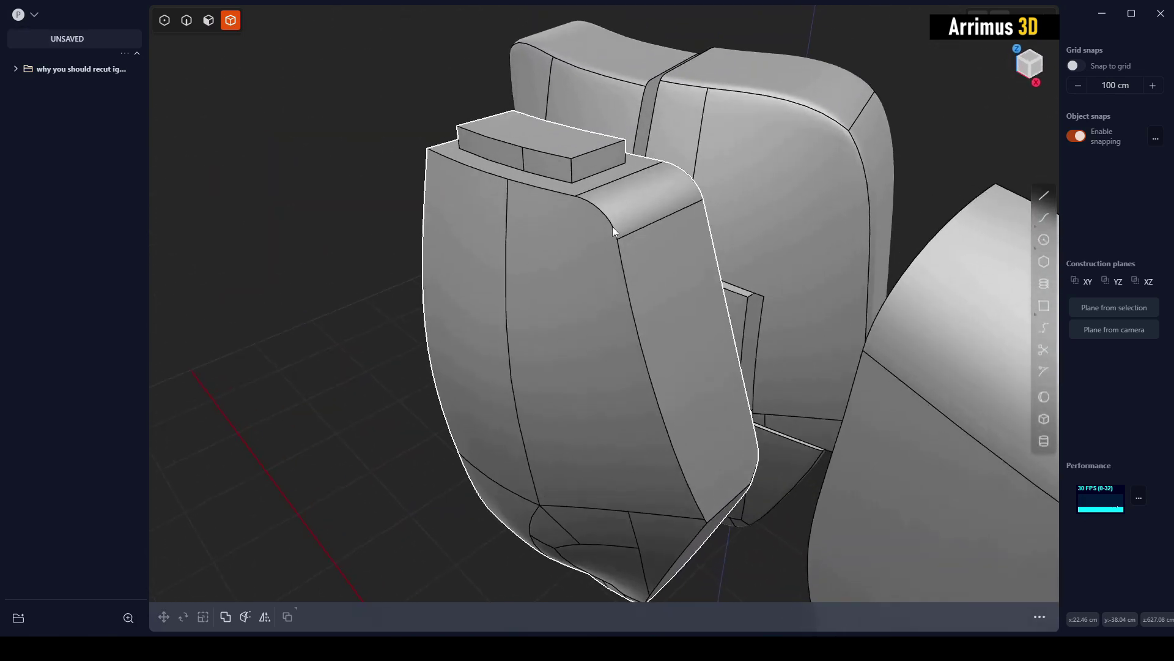
key("2")
left_click(603, 216)
key("f")
left_click_drag(604, 217, 641, 219)
key("Return")
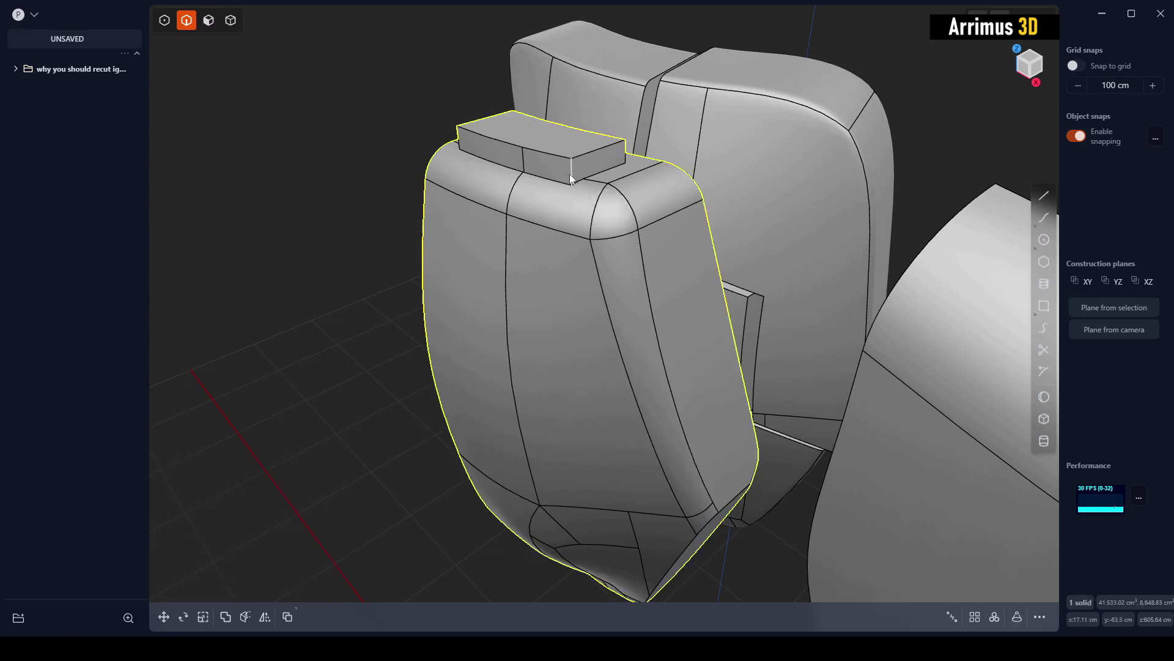
- Fillet the vertical corner edge of the raised block on the recut panel, then its upper edge by about 0.97 cm
left_click(571, 173)
key("b")
left_click_drag(573, 173, 589, 154)
key("Return")
left_click(581, 156)
key("f")
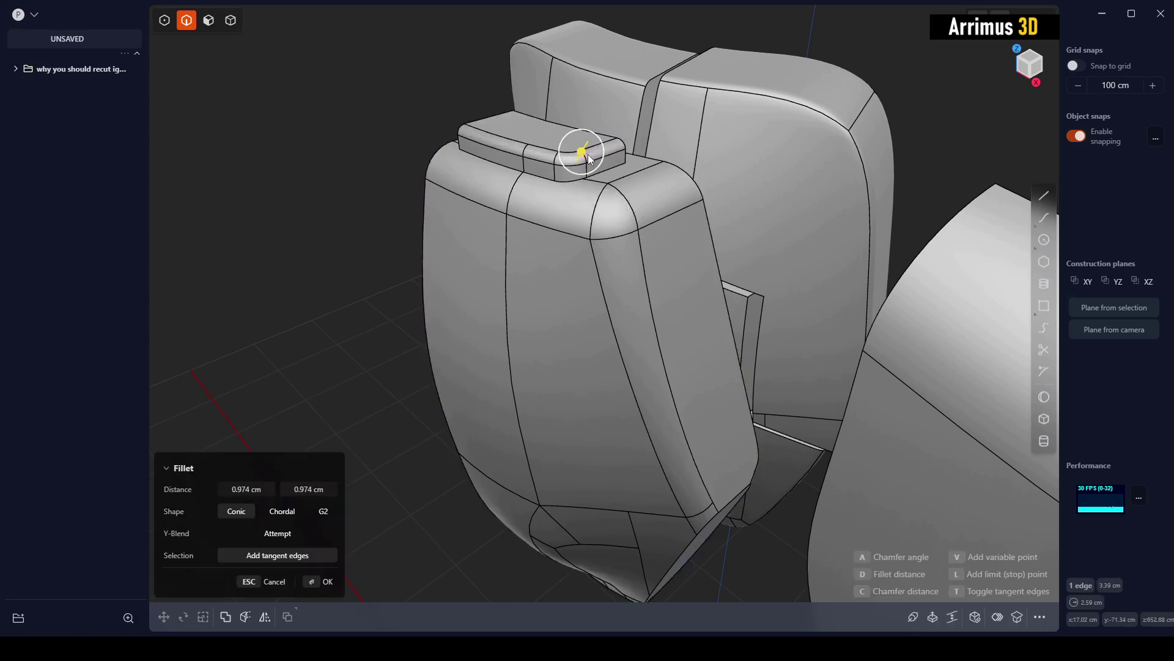
key("Return")
left_click(929, 85)
- Fillet the short edge between the recut panel's side face and its underside with a large radius
middle_click_drag(633, 229, 772, 348)
left_click(715, 345)
key("b")
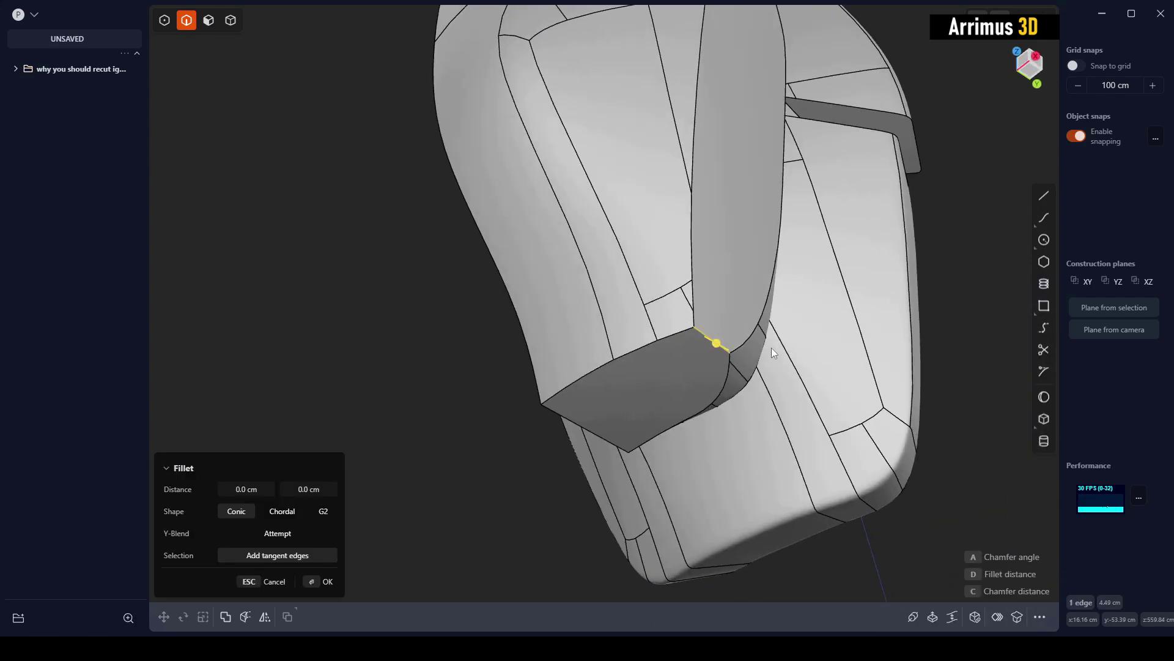
key("d")
left_click_drag(860, 235, 832, 245)
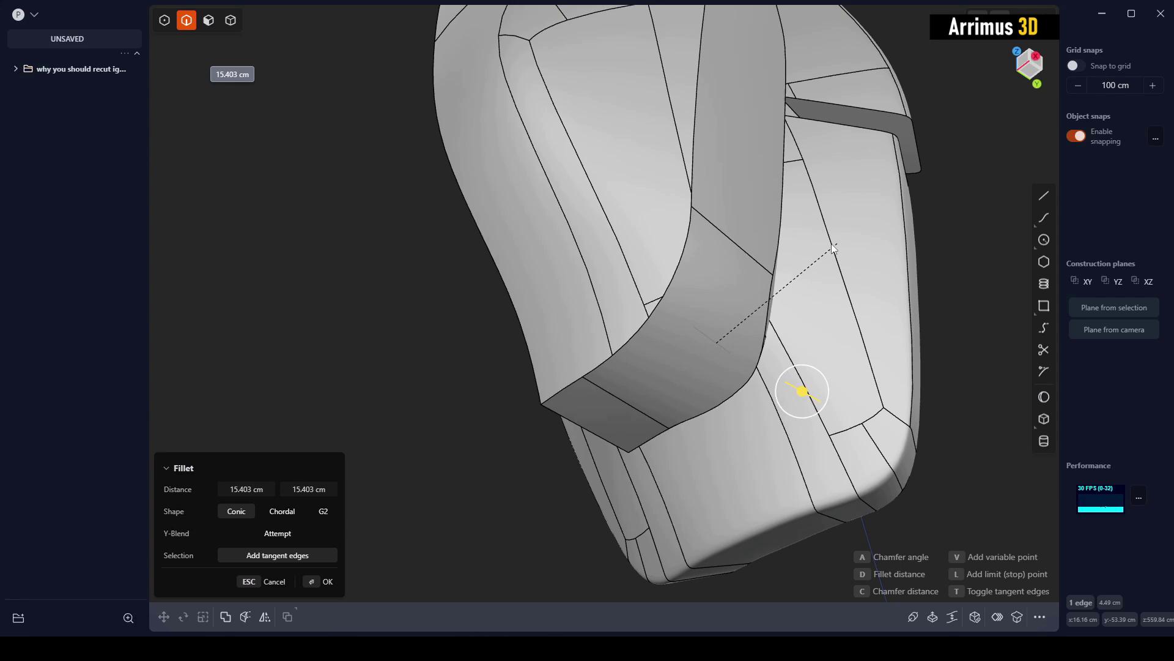
left_click(794, 263)
key("Return")
- Try to fillet the short edge at the upper end of the recut panel's long side face
middle_click_drag(769, 181, 734, 304, "shift")
key("3")
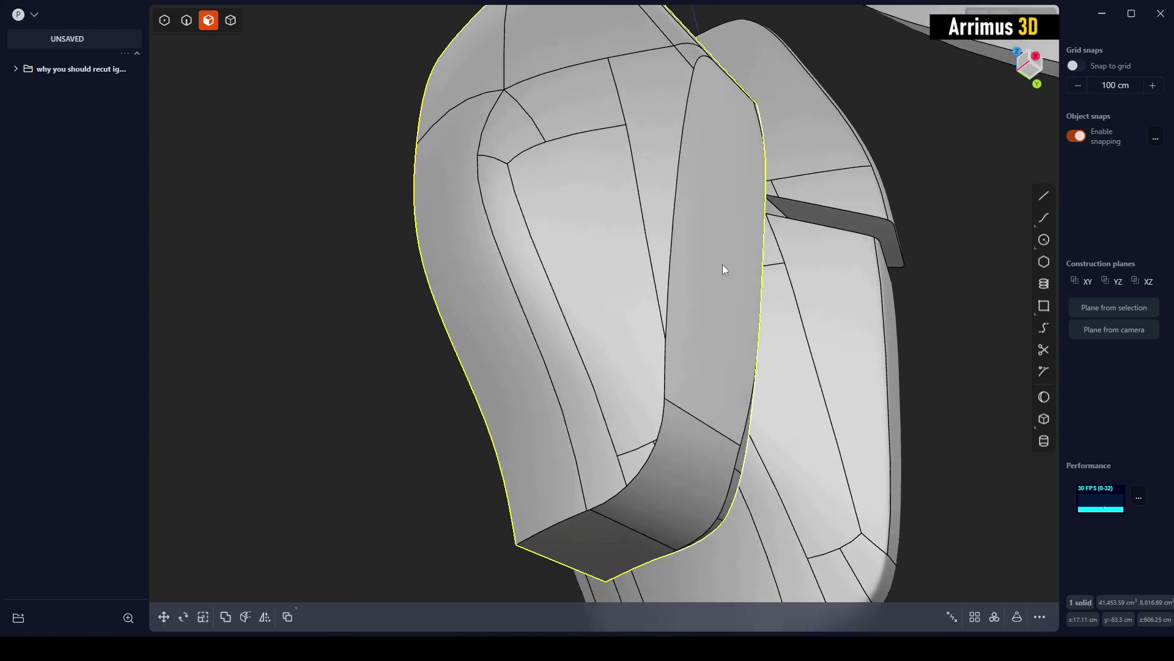
left_click(722, 264)
middle_click_drag(722, 264, 721, 240)
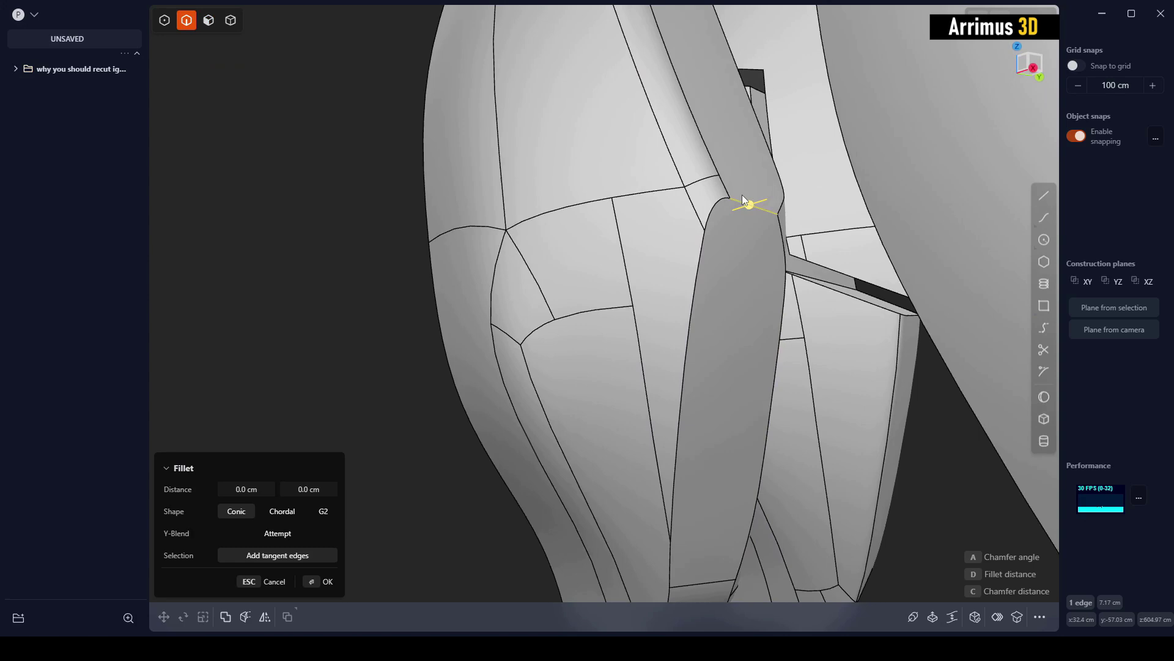
mouse_move(743, 194)
left_mouse_down()
mouse_move(795, 77)
mouse_move(740, 172)
left_mouse_up()
key("Escape")
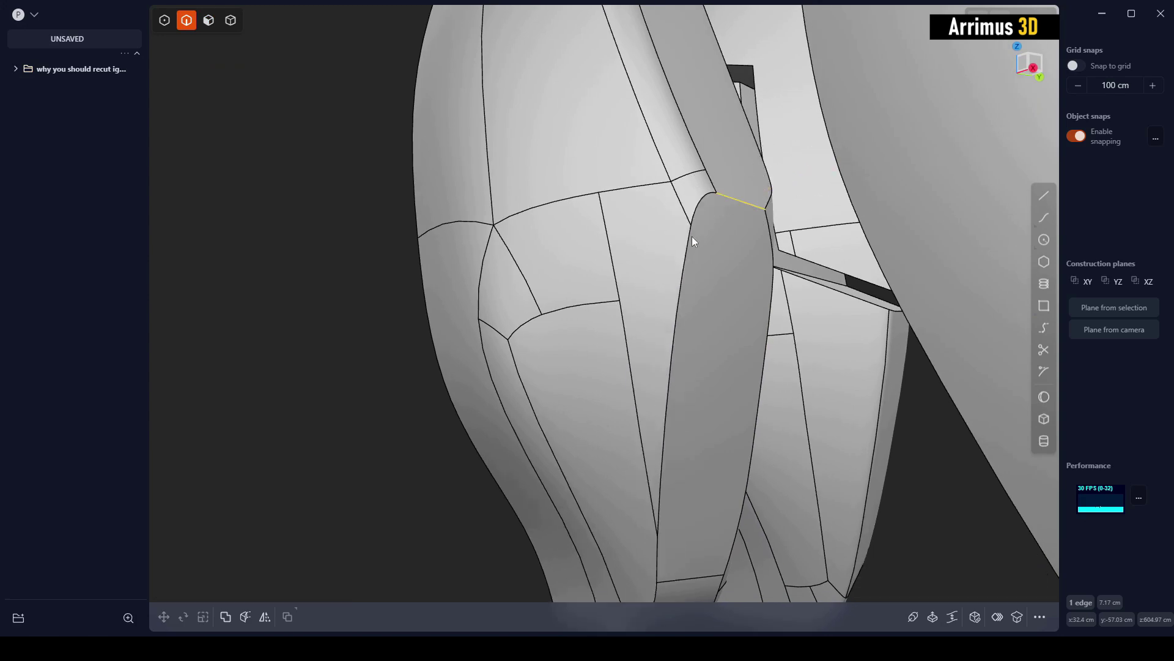
- Fillet the long boundary edge of the recut panel's side face
left_click(690, 236)
left_click_drag(691, 236, 707, 240)
key("Return")
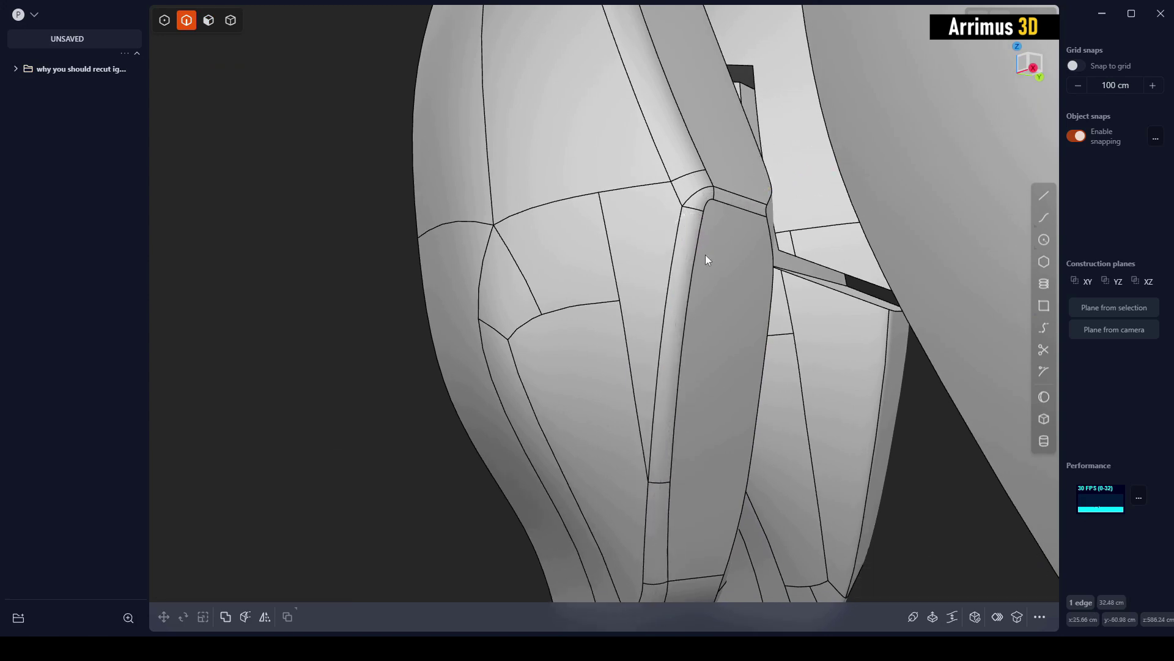
- Isolate the recut panel and turn its side face into view
middle_click_drag(726, 325, 707, 215)
left_click(745, 242)
key("4")
left_click(687, 288)
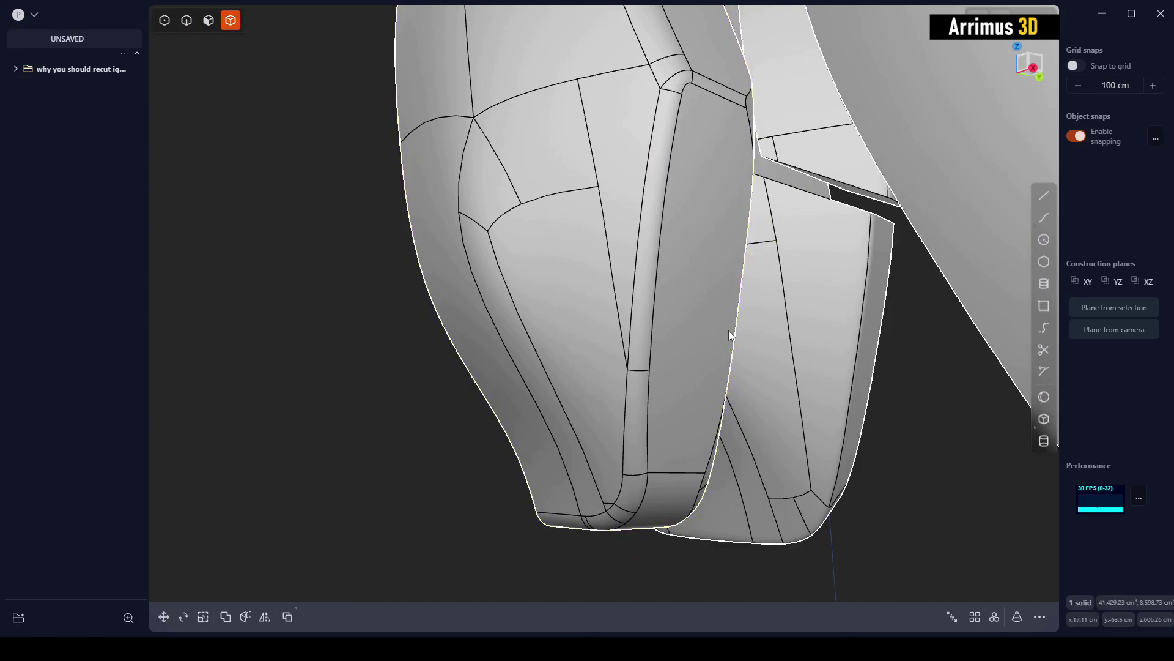
key("slash")
mouse_move(728, 330)
middle_mouse_down()
mouse_move(754, 327)
mouse_move(765, 263)
middle_mouse_up()
key("Escape")
scroll(766, 245, "up", 2)
- Sketch a closed five-sided polyline on the upper half of the recut panel's side face
key("shift+a")
key("l")
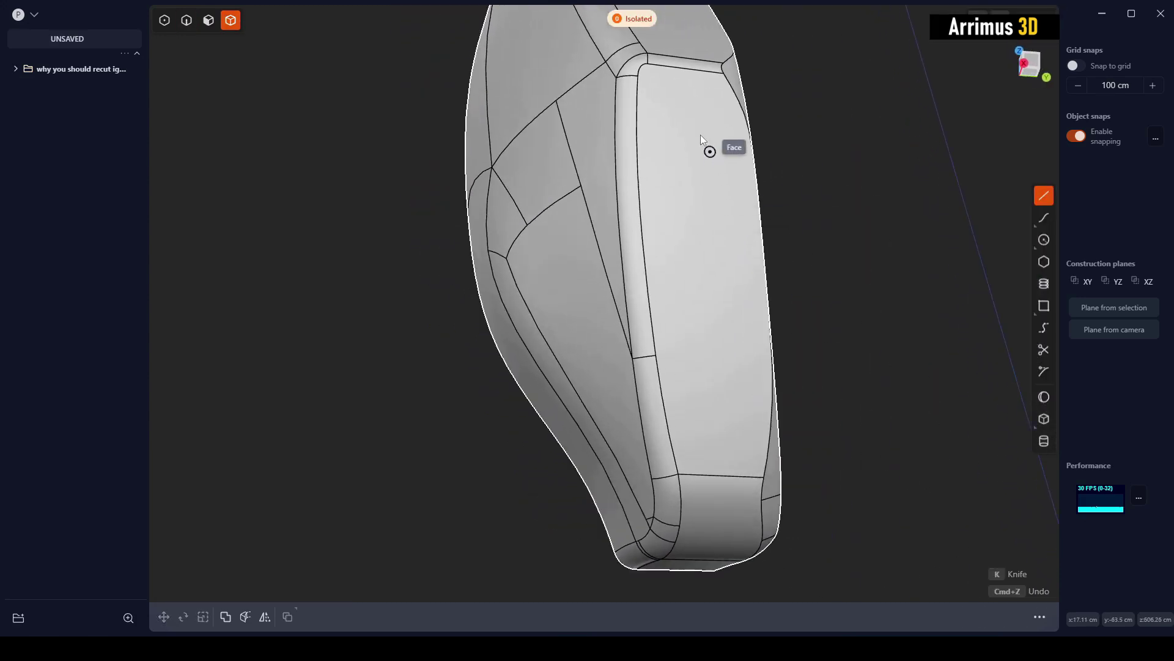
left_click(657, 149)
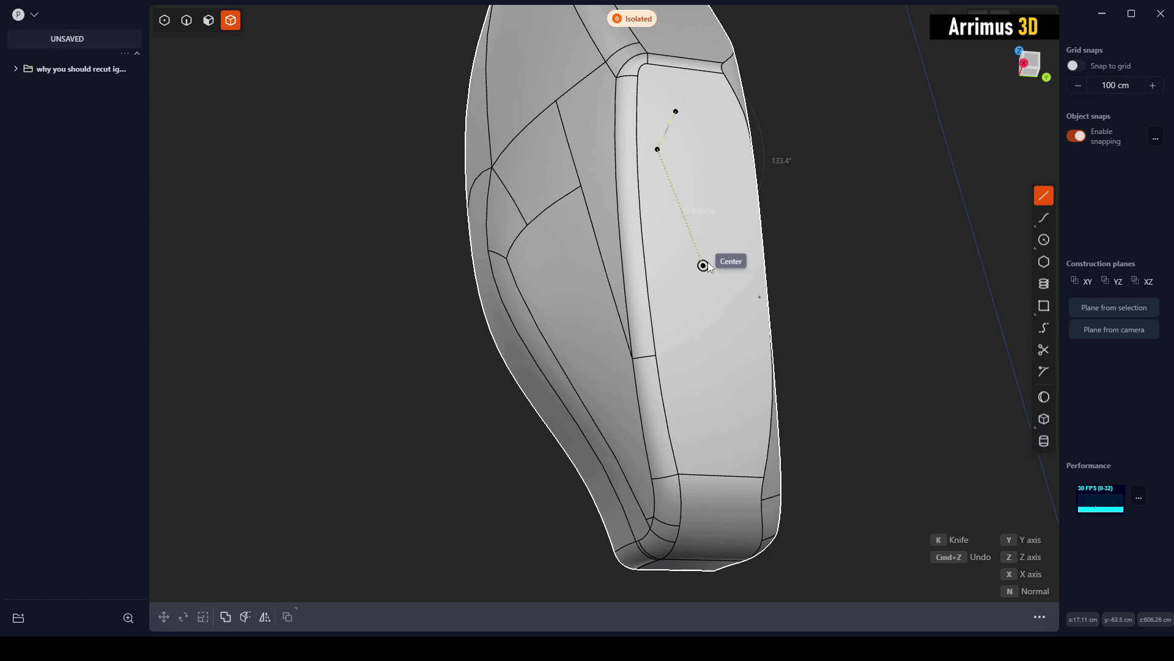
left_click(703, 265)
left_click(731, 247)
left_click(734, 158)
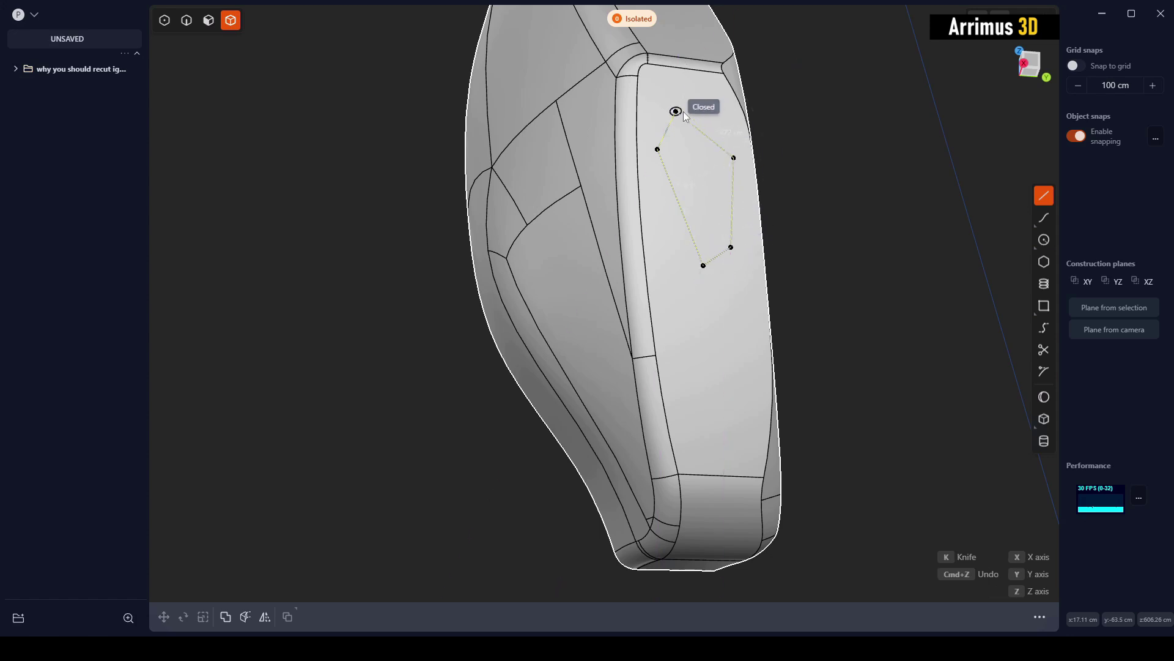
left_click(683, 111)
- Extrude the five-sided region about 1.36 cm into the side face with a taper of about 16 degrees
middle_click_drag(791, 167, 766, 164)
scroll(766, 163, "up", 1)
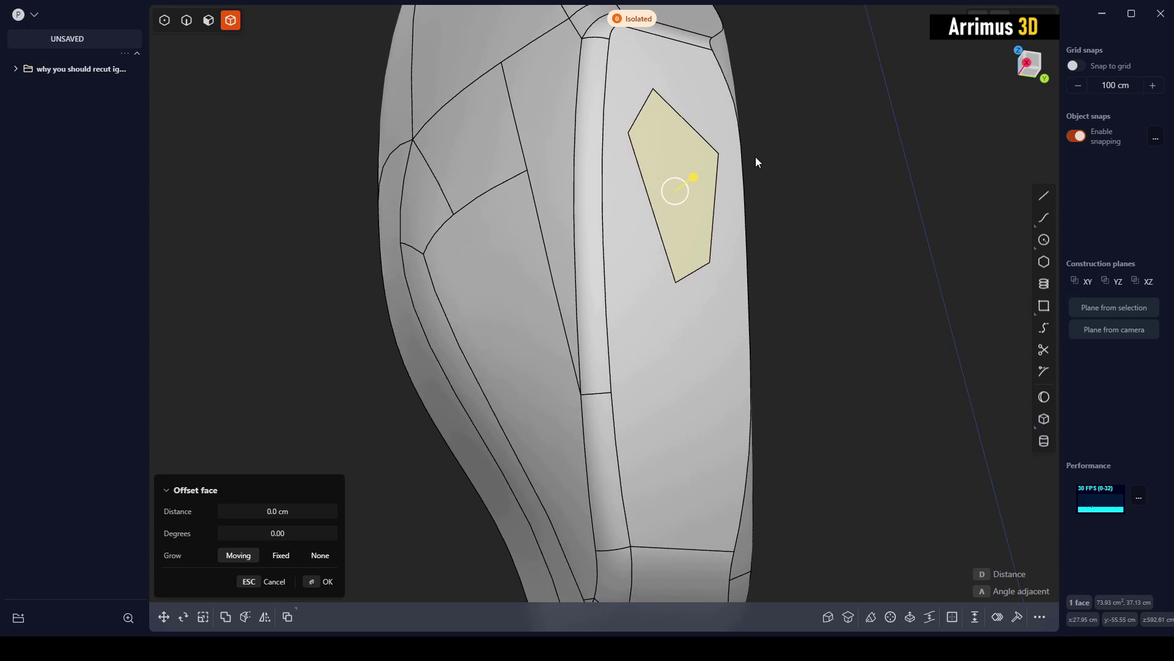
key("slash")
middle_click_drag(688, 266, 703, 254)
scroll(703, 254, "up", 2)
scroll(699, 266, "down", 3)
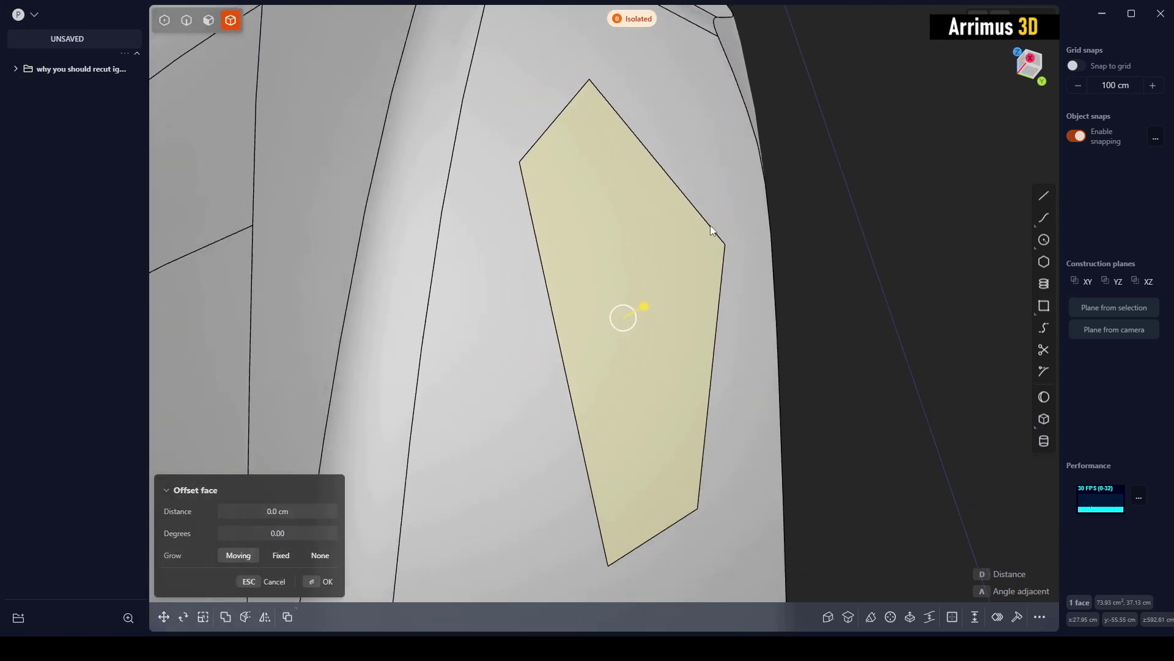
key("e")
left_click(680, 248)
key("a")
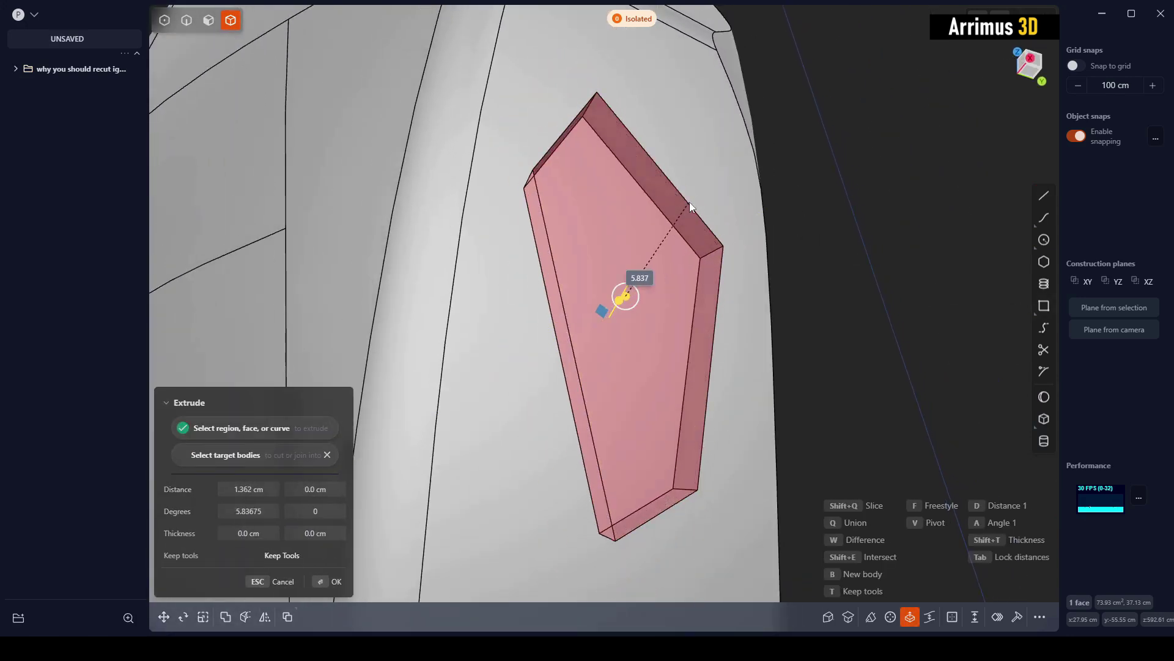
left_click(681, 154)
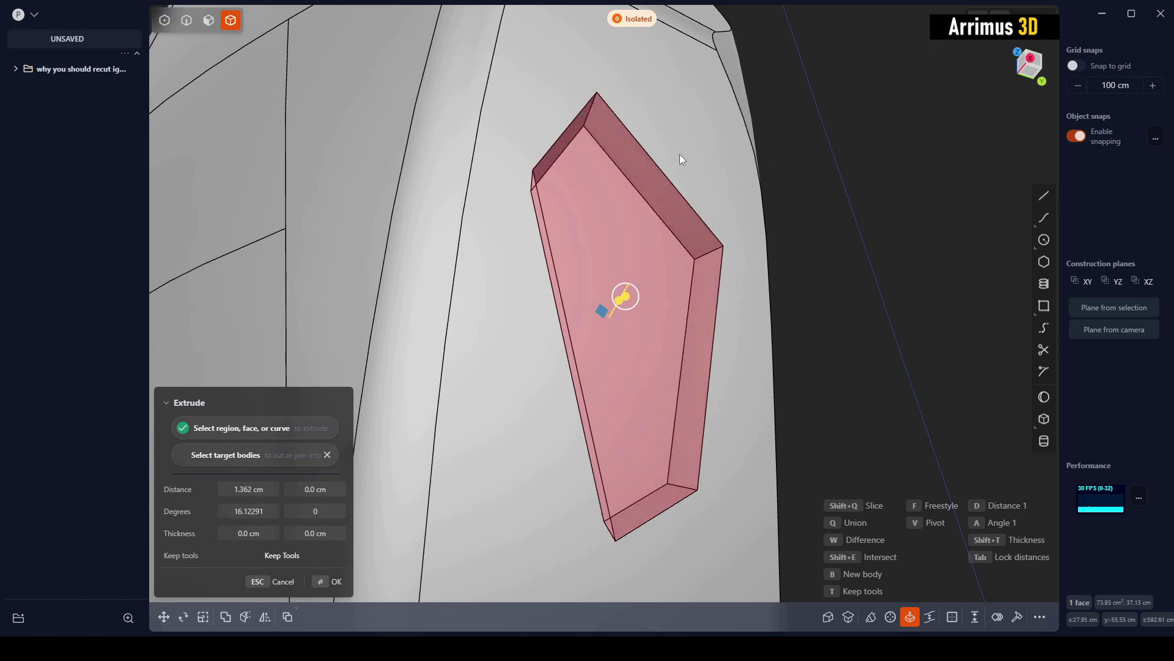
right_click(680, 154)
- Fillet the five corner edges of the pocket by about 1.29 cm
middle_click_drag(680, 155, 630, 182)
key("2")
left_click(589, 148)
key("f")
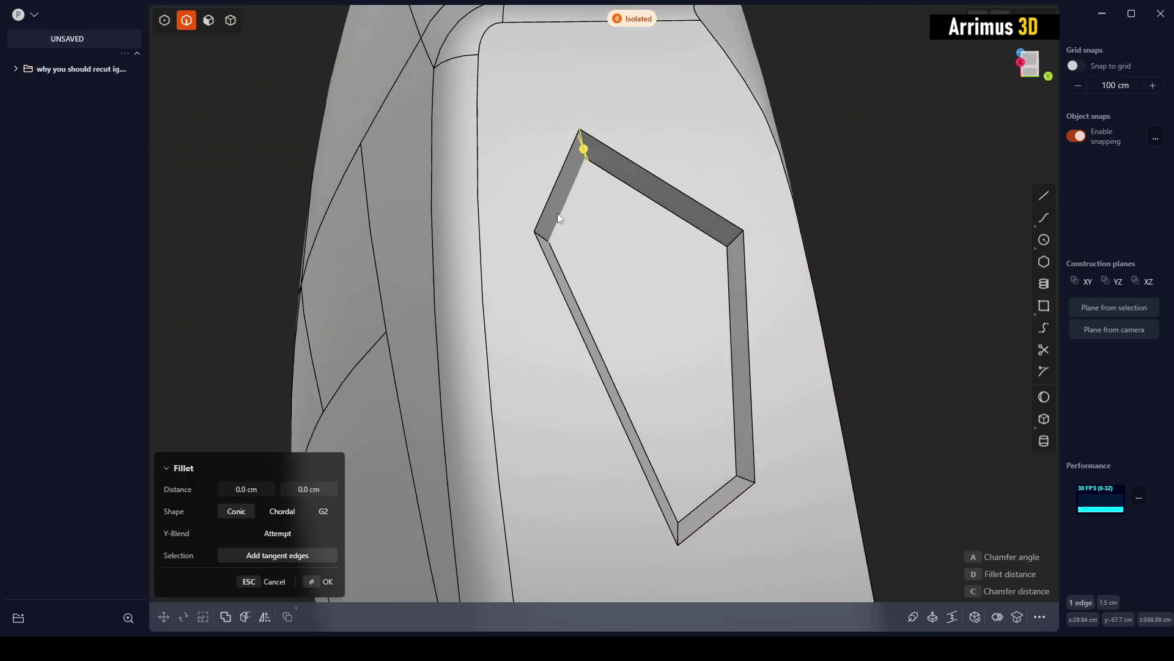
left_click(541, 236)
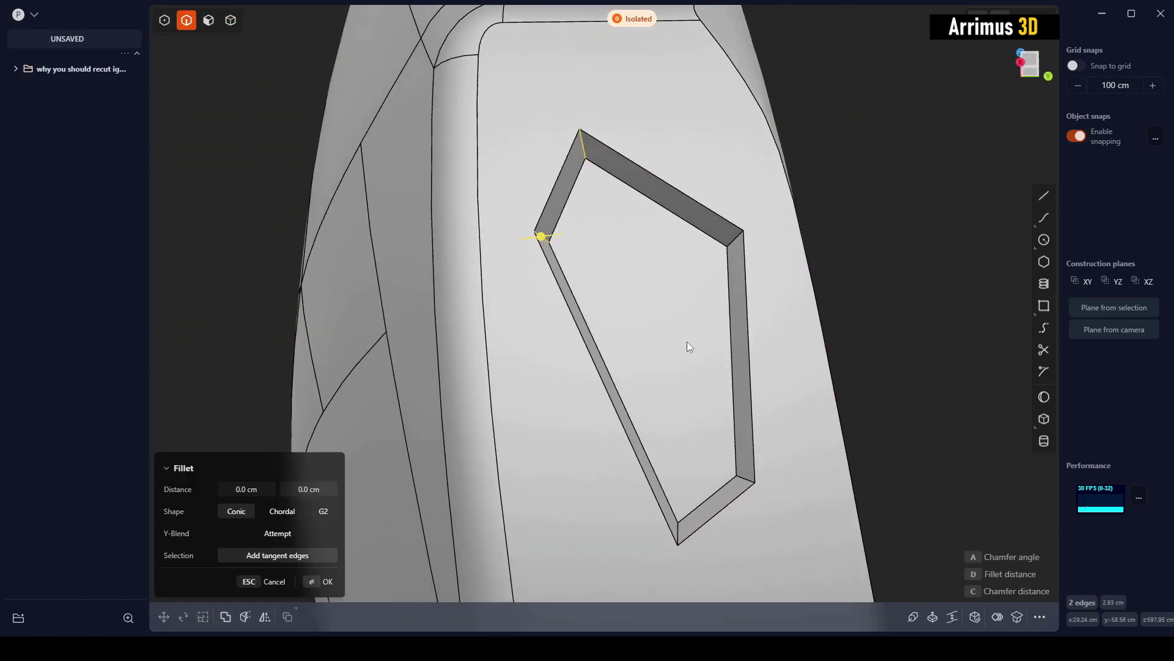
middle_click_drag(687, 341, 753, 269)
left_click(737, 264)
left_click(695, 488)
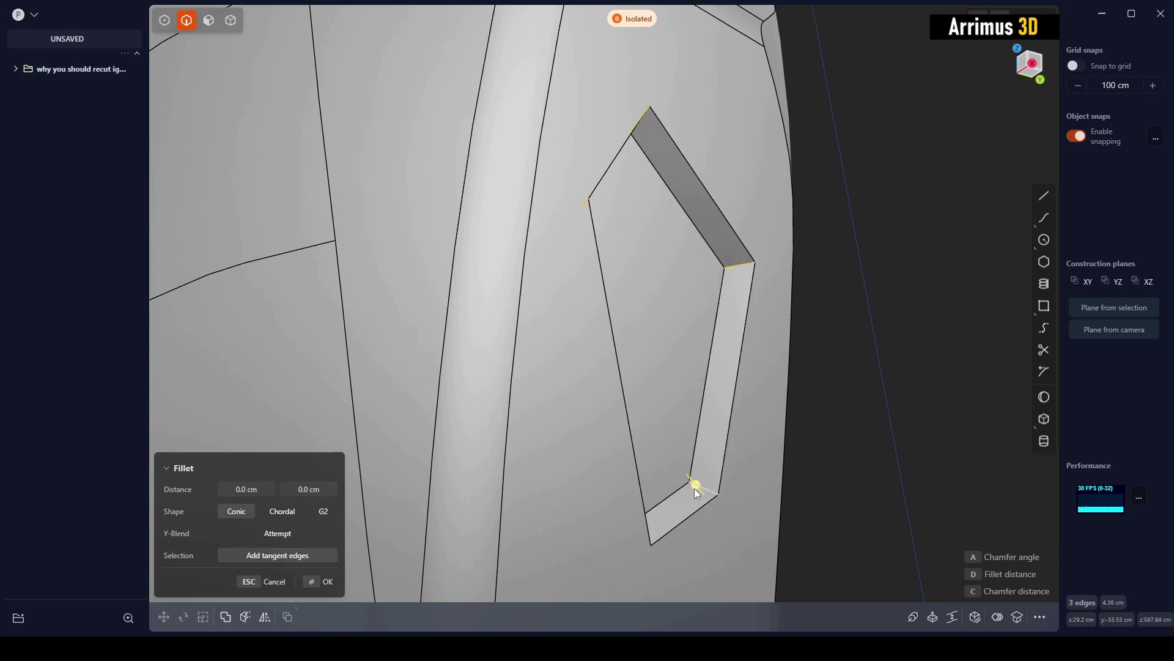
middle_click_drag(695, 488, 636, 521)
left_click(636, 526)
left_click_drag(636, 525, 651, 488)
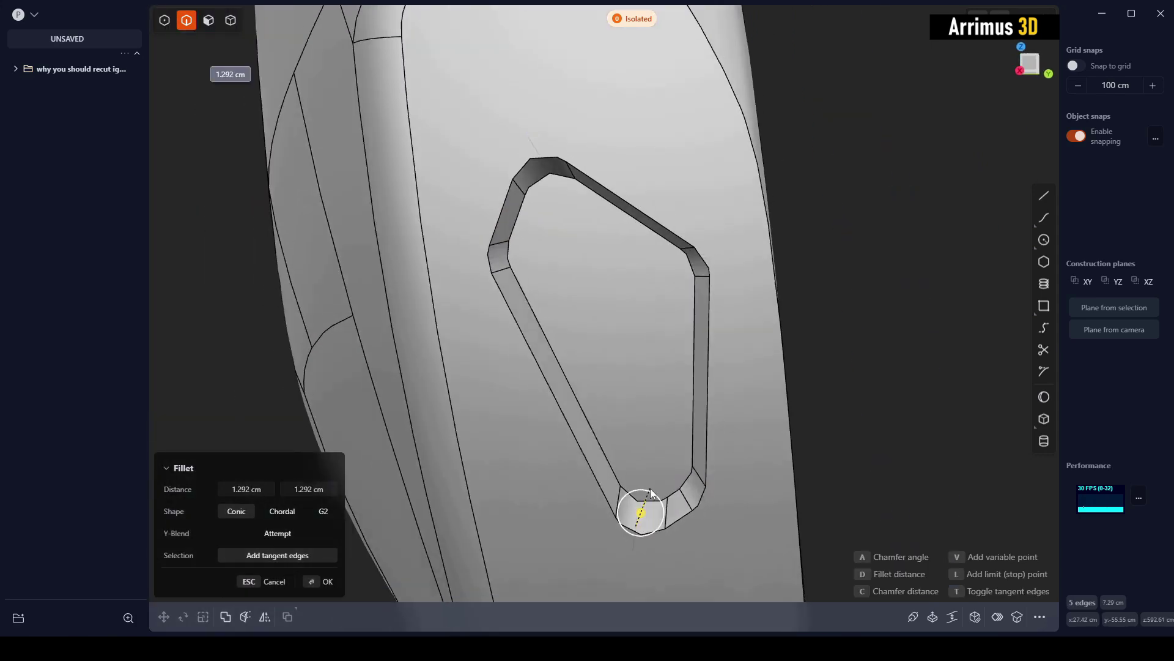
right_click(650, 491)
- Fillet the pocket's floor edge, then fillet its outer rim by about 0.4 cm
middle_click_drag(650, 491, 695, 345)
left_click(695, 345)
key("b")
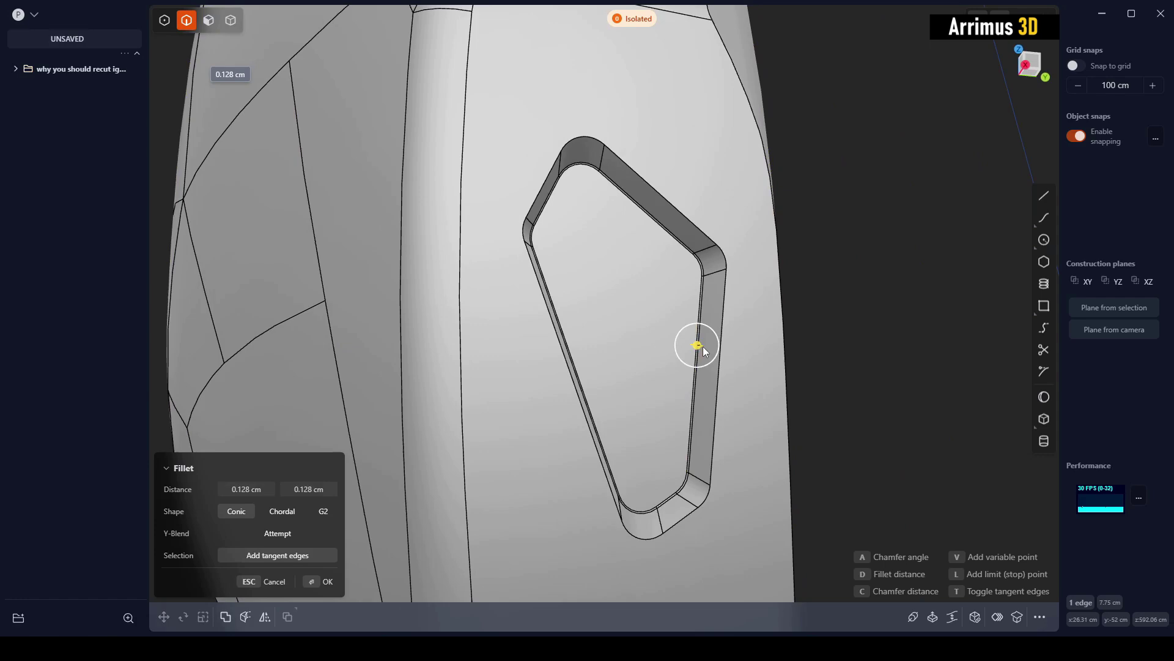
key("Return")
left_click(720, 334)
key("f")
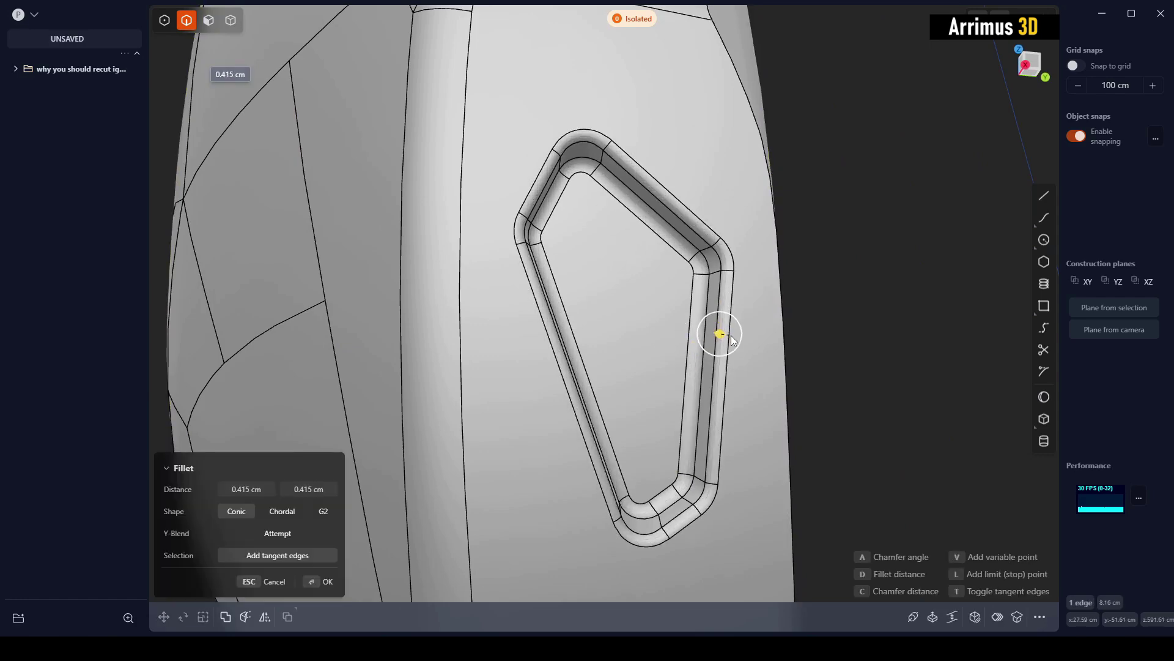
left_click_drag(721, 334, 735, 335)
key("Return")
- Set a temporary construction plane on the panel's side face and view it straight on
middle_click_drag(846, 332, 699, 317)
key("3")
left_click(697, 313)
key("space")
- Sketch an open seven-point polyline from below the panel's curved front, across onto the side face beneath the pocket, and back past the front
key("shift+a")
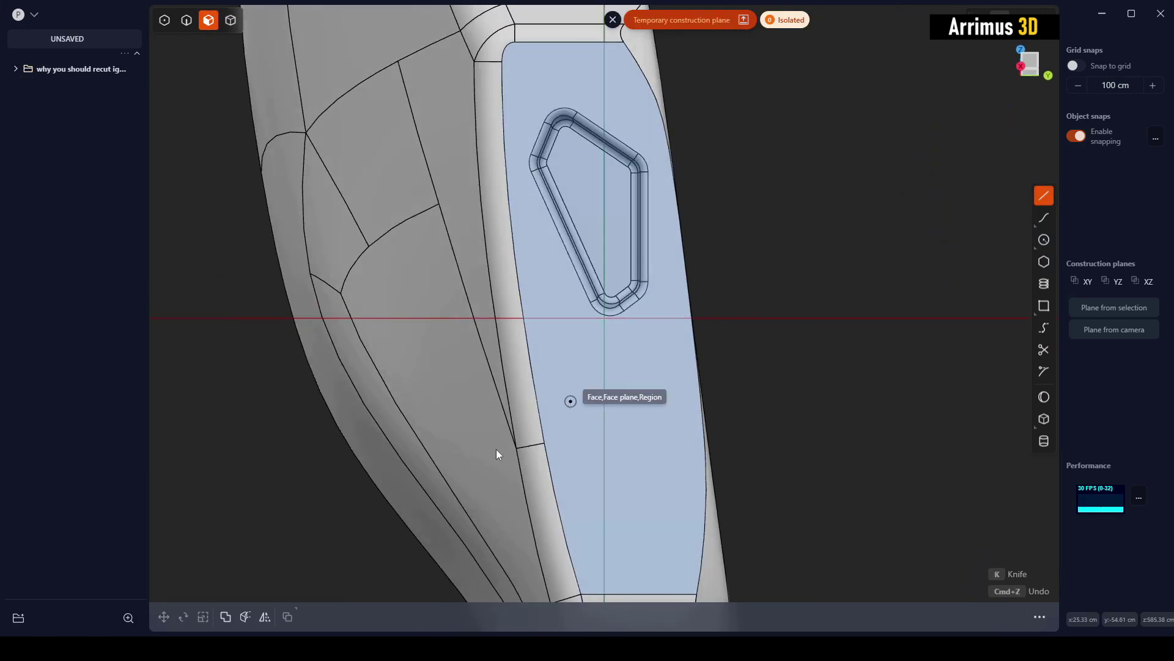
left_click(406, 579)
left_click(463, 484)
left_click(458, 382)
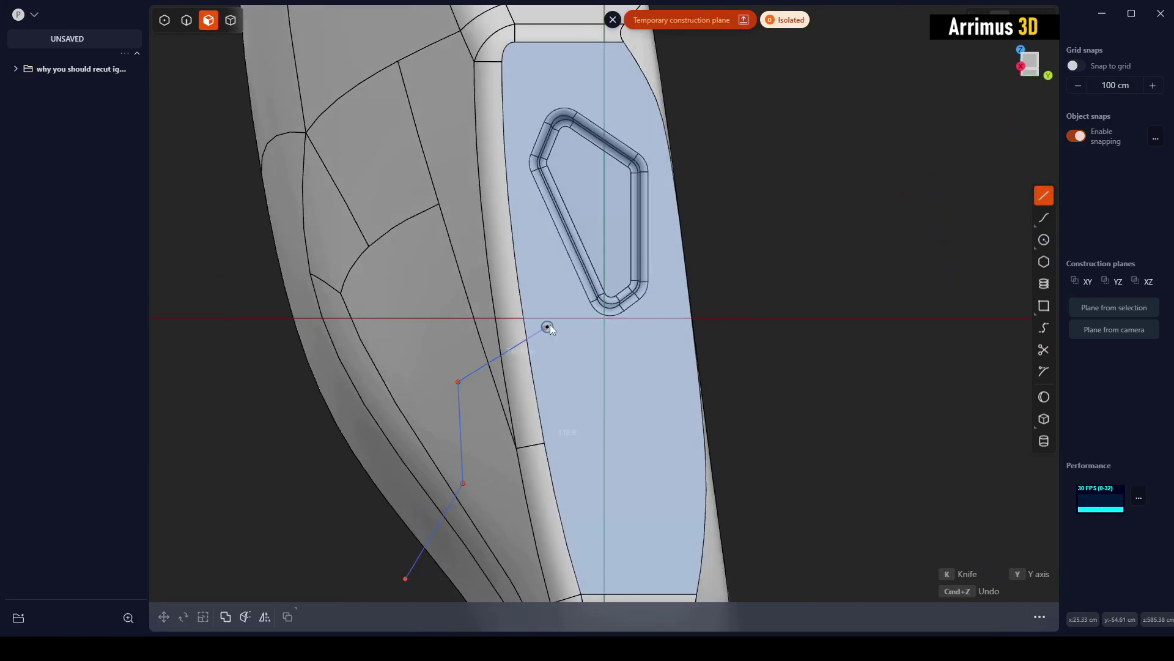
left_click(558, 315)
left_click(492, 176)
left_click(352, 109)
left_click(202, 138)
key("Return")
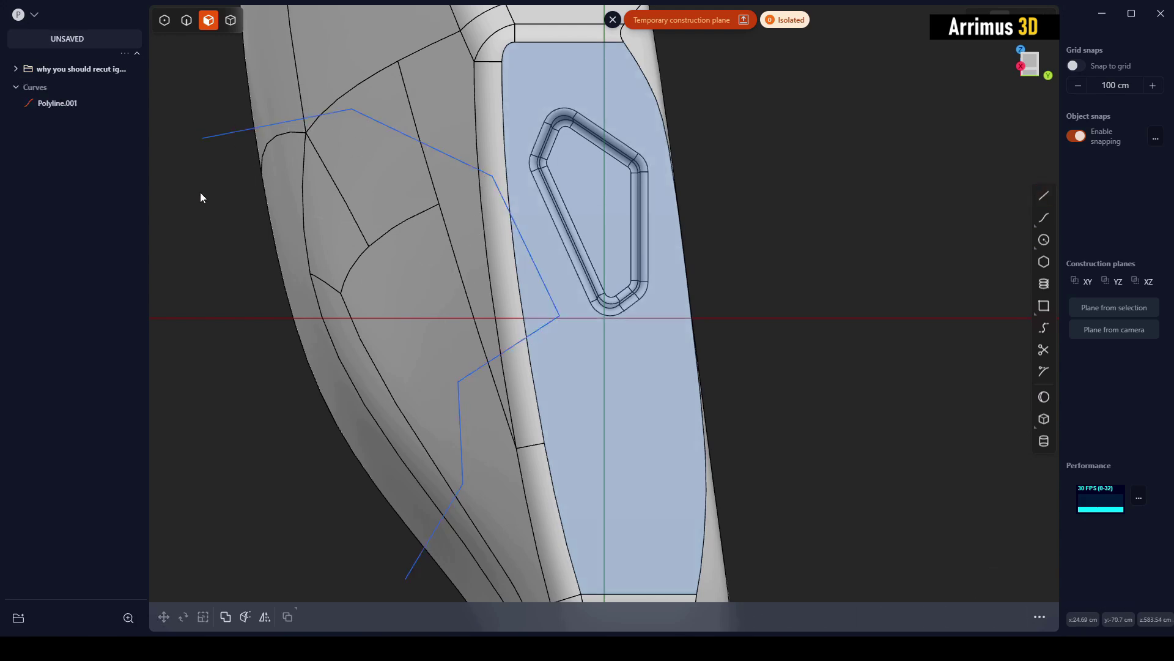
- Round all corners of the open polyline with a fillet
key("2")
left_click(222, 135)
key("f")
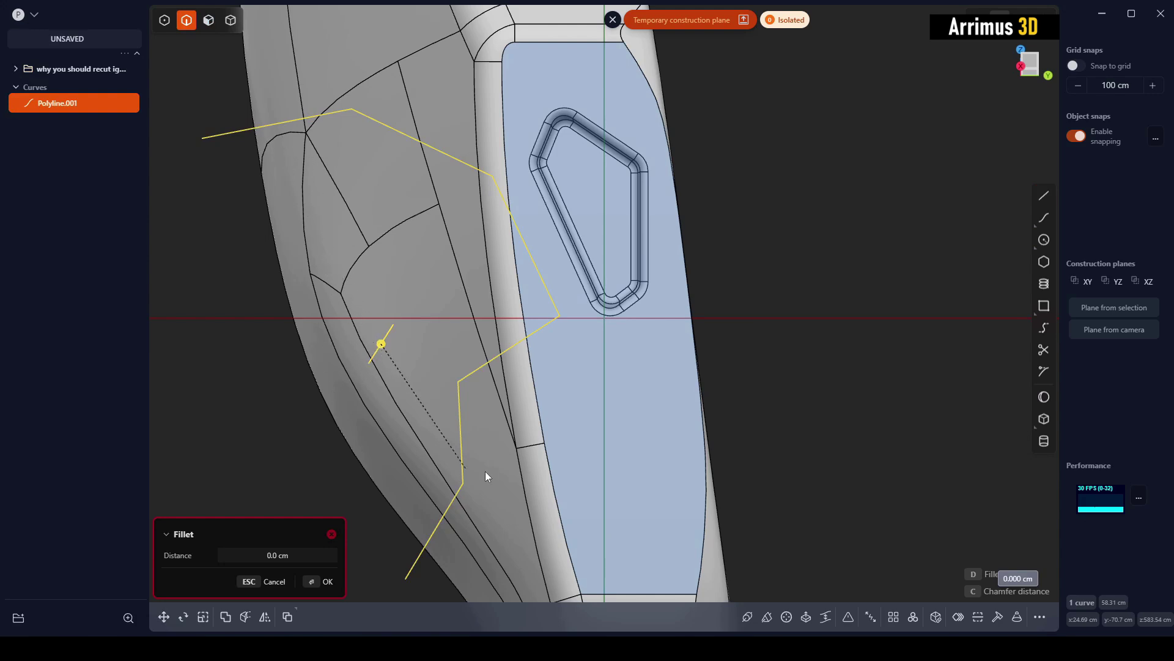
left_click(703, 473)
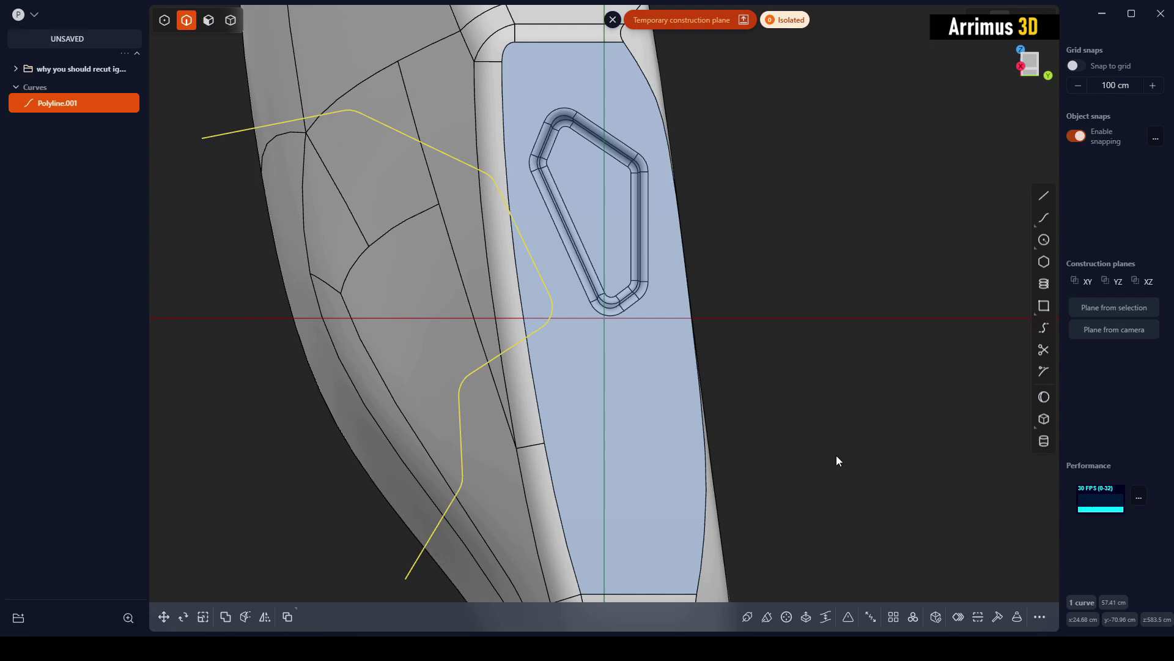
left_click(836, 456)
- Cut the isolated panel with the rounded polyline
key("4")
left_click(593, 384)
key("c")
left_click(546, 325)
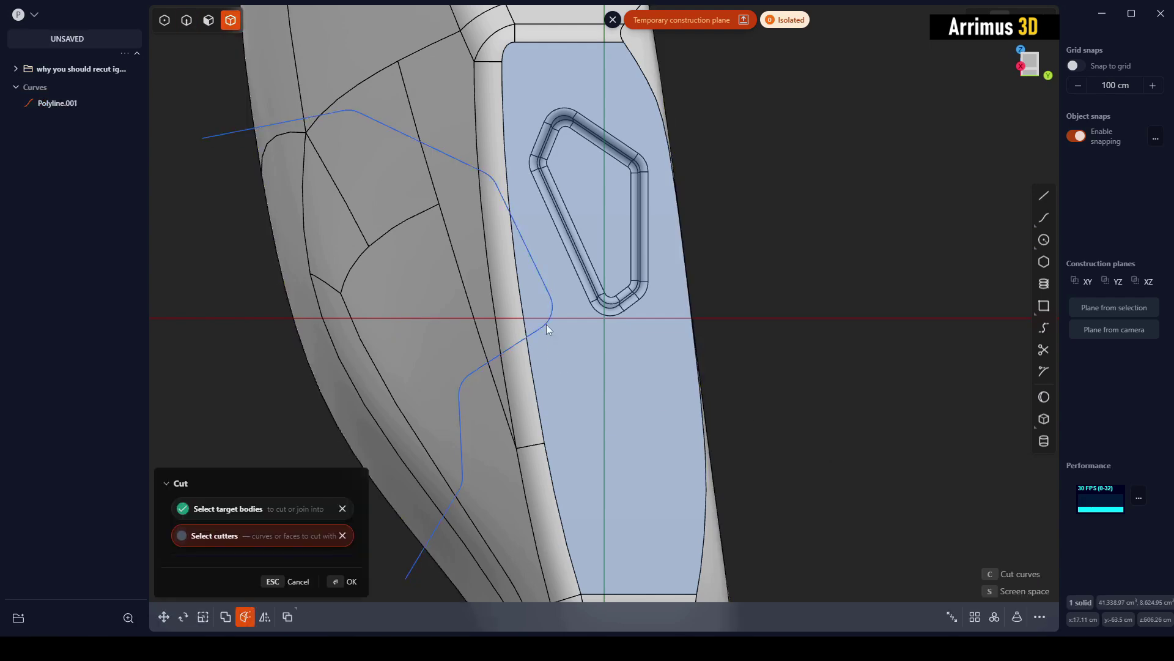
right_click(842, 354)
- Delete the cutting polyline and leave the temporary construction plane
left_click(928, 335)
key("2")
left_click(230, 146)
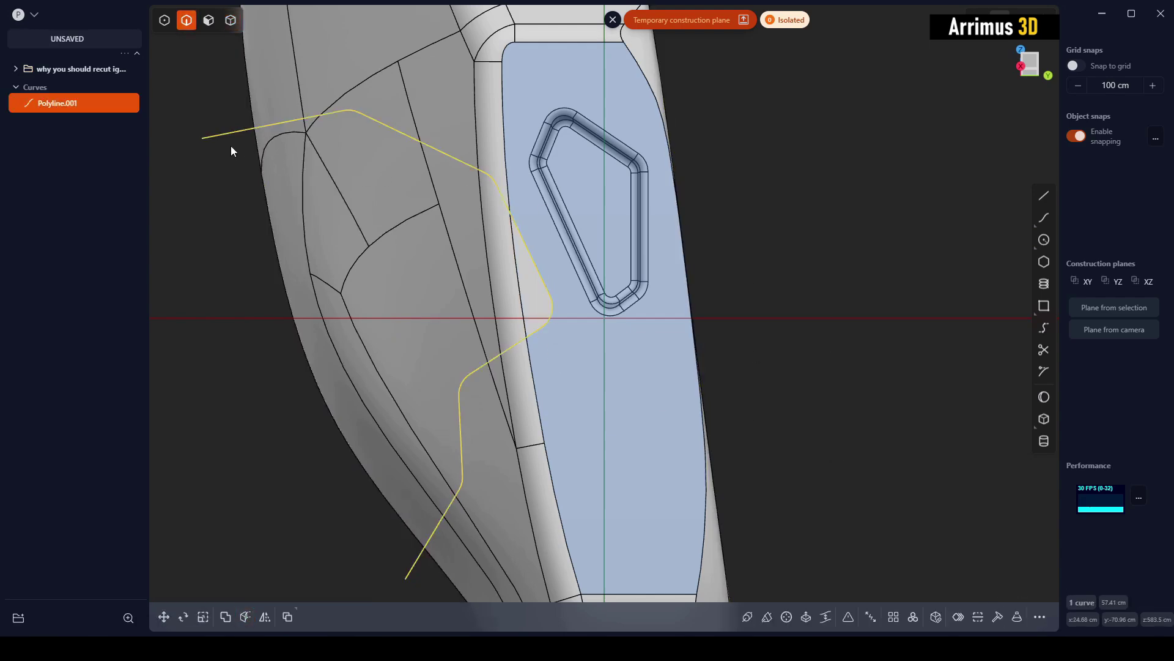
key("Delete")
middle_click_drag(230, 146, 584, 321)
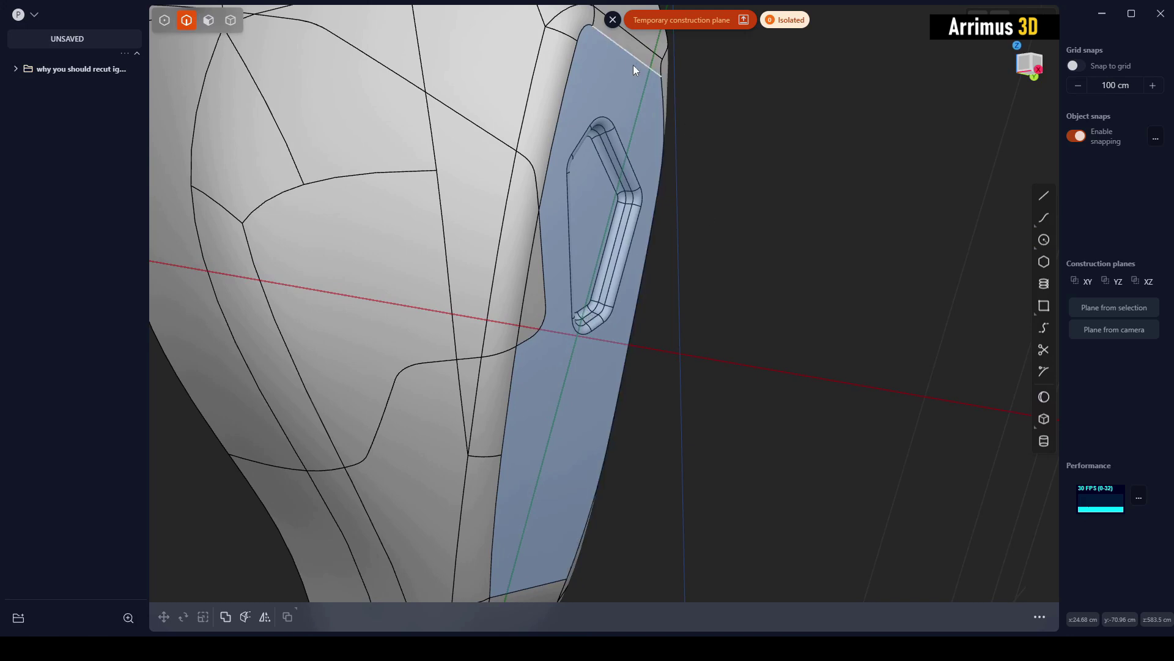
left_click(613, 22)
- Try to offset the small side face inside the rounded cut outline inward by about 1.8 cm
scroll(519, 282, "up", 2)
key("3")
left_click(530, 321)
key("o")
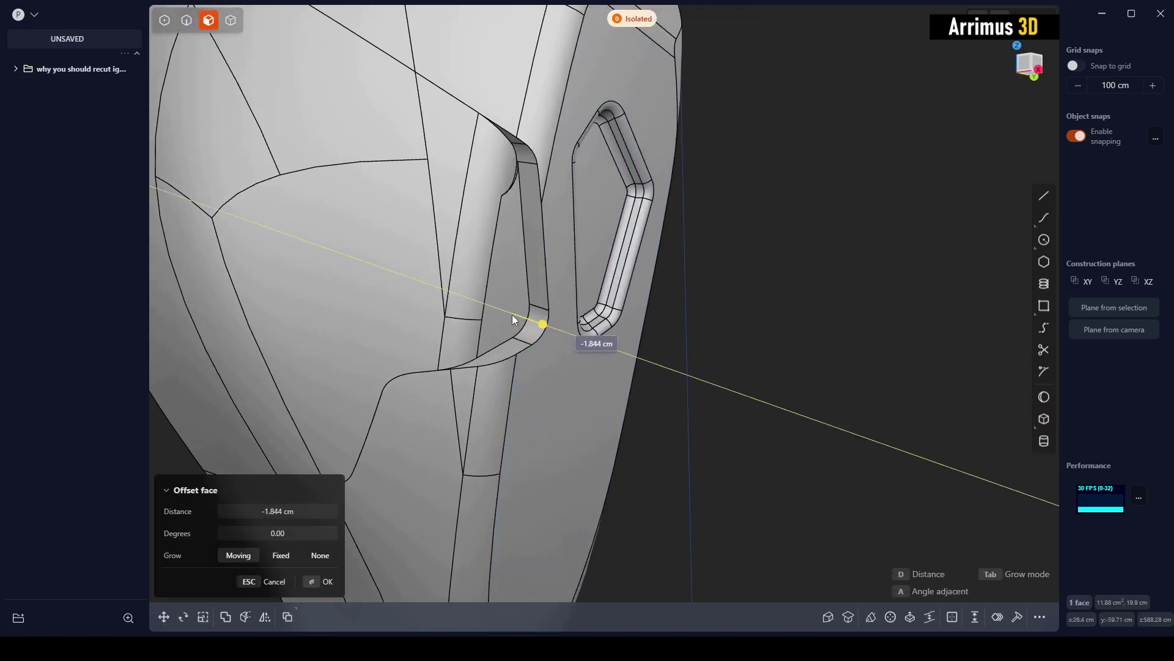
left_click(513, 317)
key("d")
key("Escape")
middle_click_drag(611, 319, 662, 343)
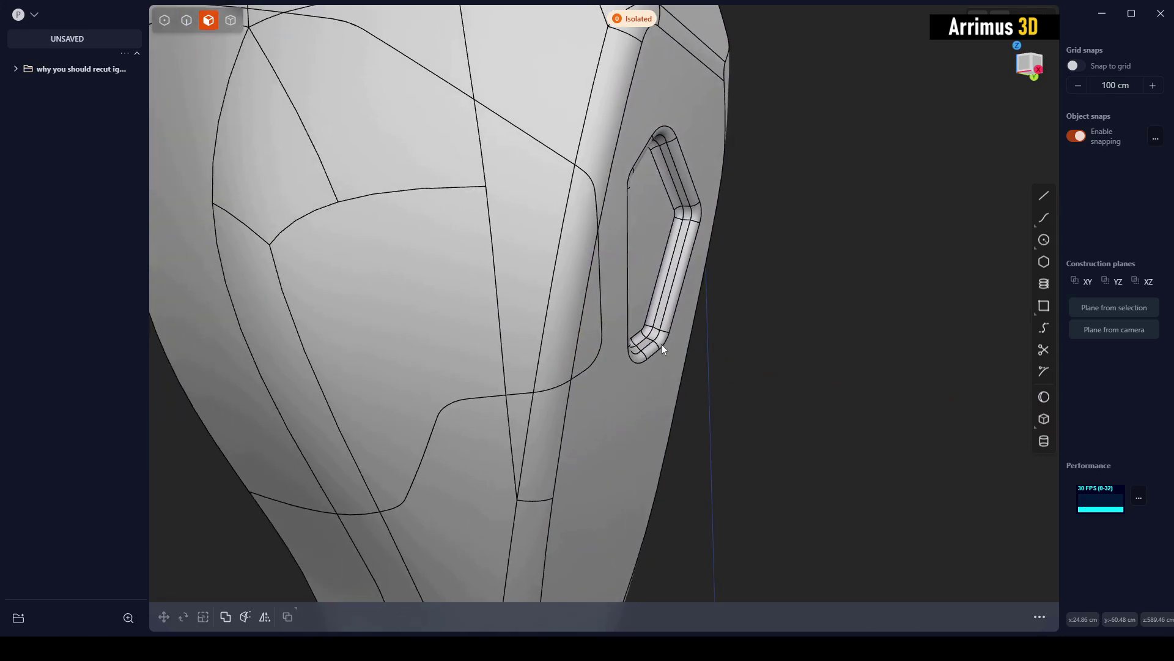
- Isolate the inset panel beside the rounded cutout and set a temporary construction plane
key("4")
left_click(556, 308)
scroll(552, 308, "up", 2)
middle_click_drag(567, 366, 607, 373)
key("slash")
left_click(676, 365)
key("space")
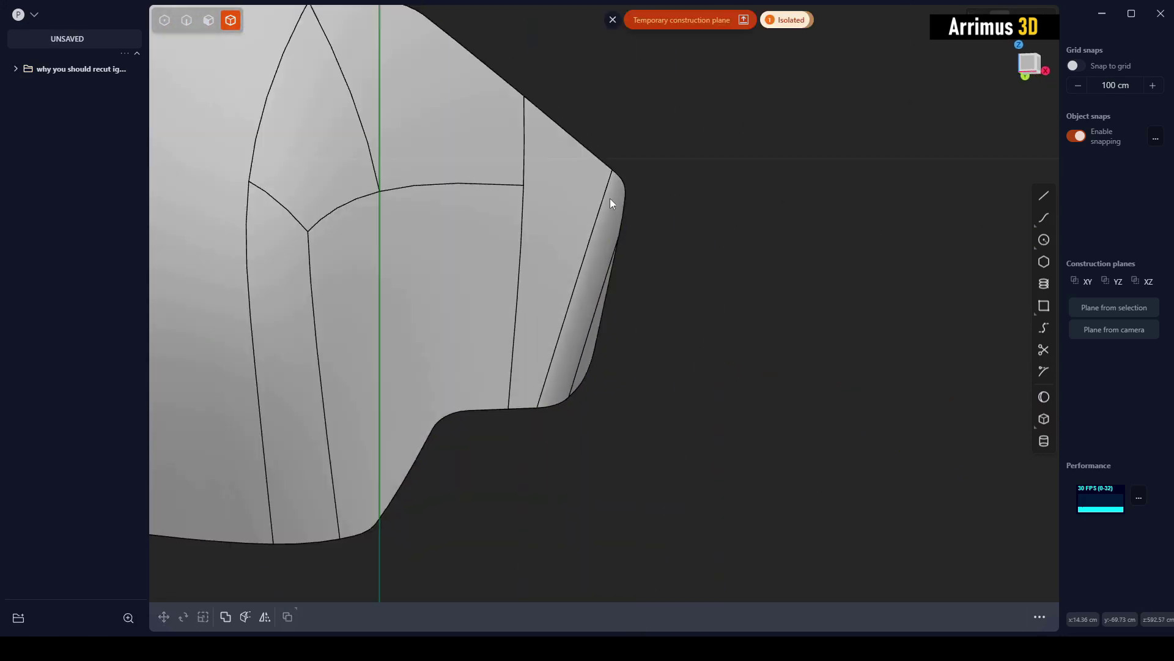
- Draw an open zigzag polyline of three segments, about 22 cm long in total, across the panel's narrow side end
key("shift+a")
left_click(590, 114)
left_click(552, 269)
left_click(584, 308)
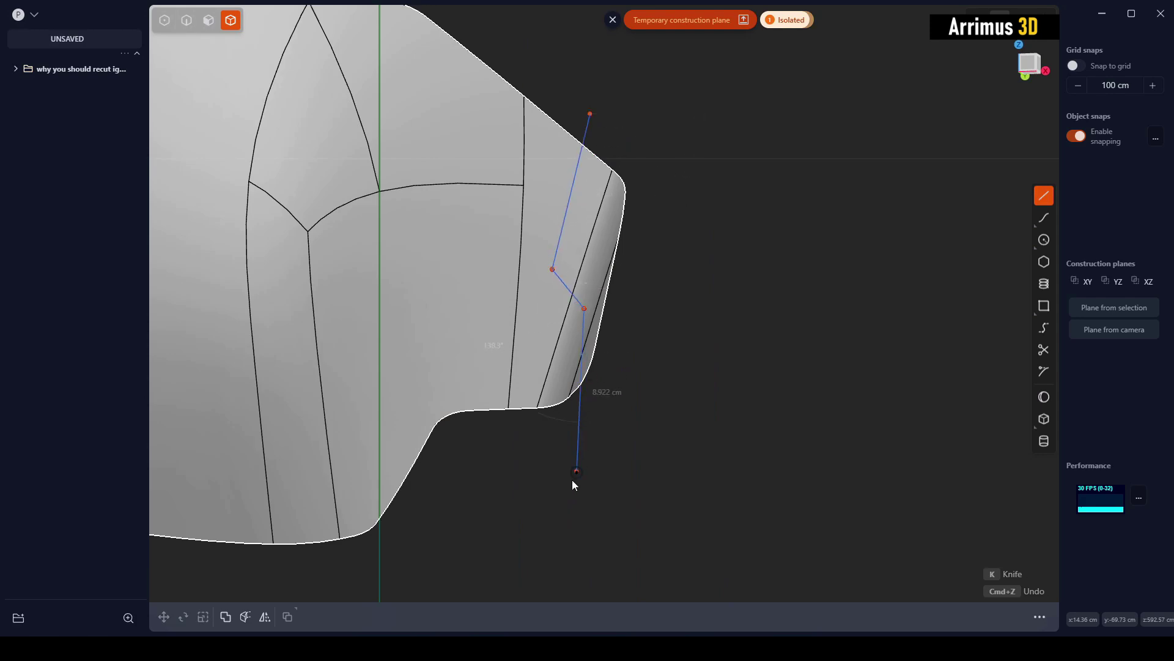
double_click(534, 489)
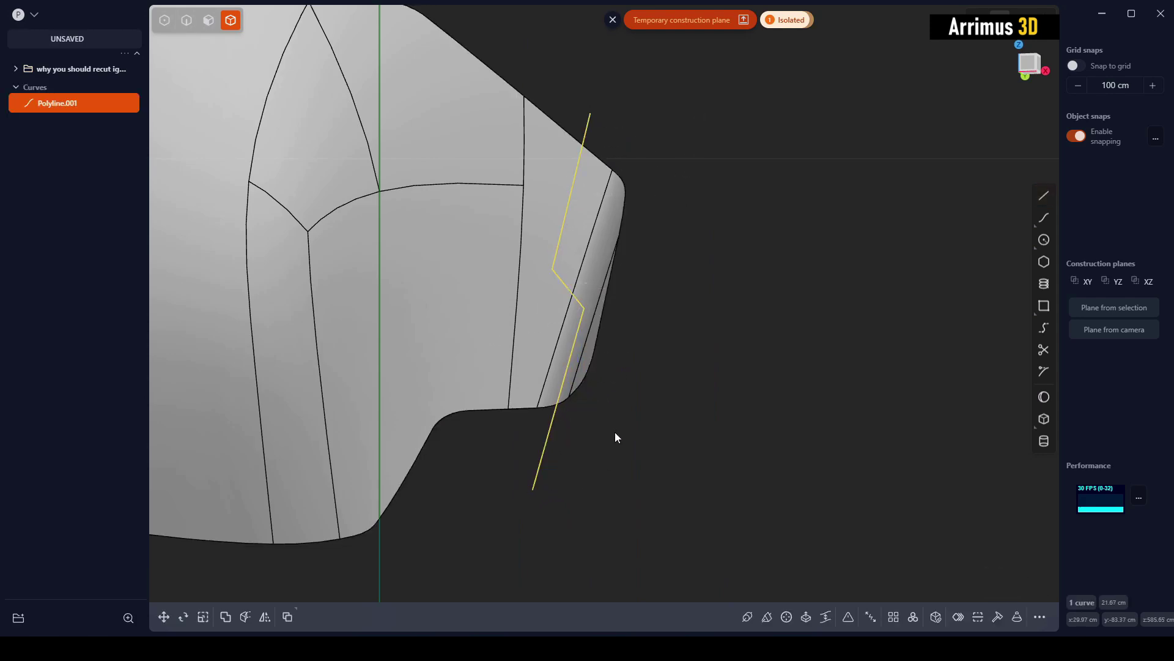
- Round both corners of the zigzag polyline with a fillet
key("f")
key("d")
left_click(706, 404)
left_click(652, 263)
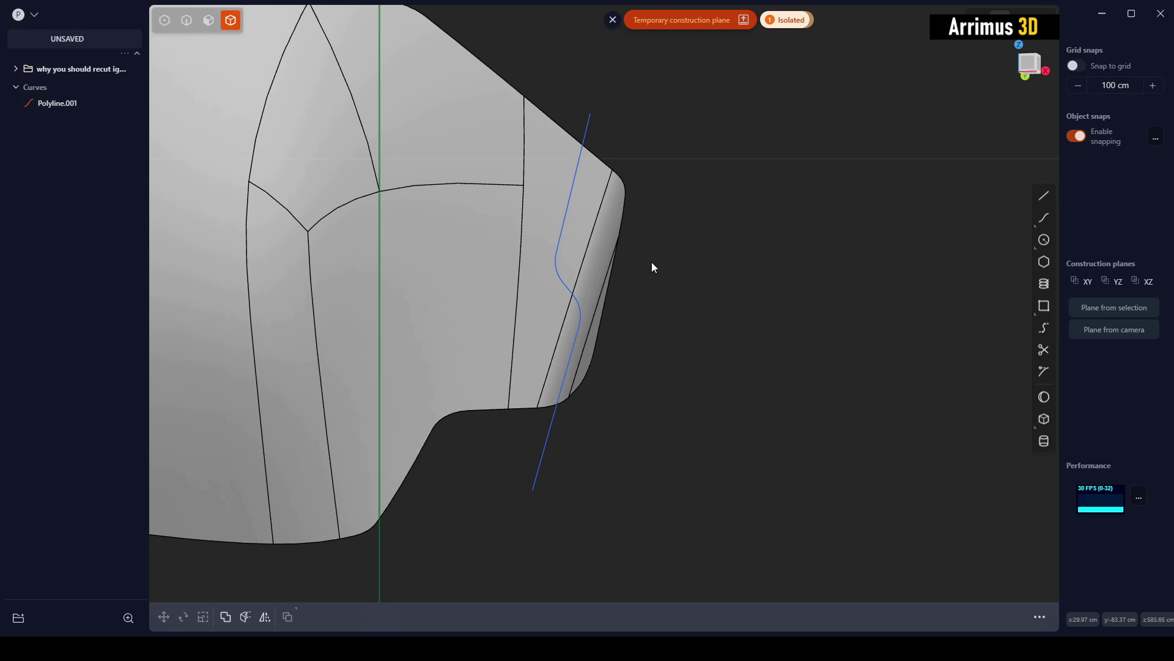
- Cut the isolated panel with the rounded zigzag polyline
left_click(535, 192)
key("c")
left_click(589, 124)
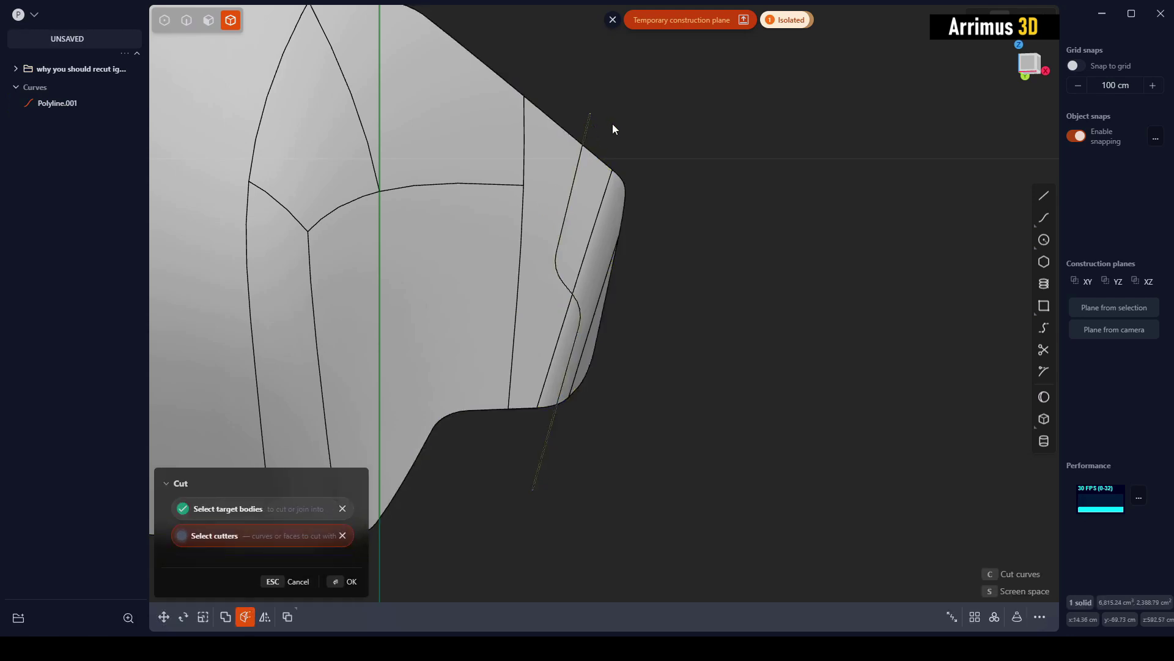
right_click(612, 124)
- Delete the cut-off side piece of the panel and the cutting polyline
left_click(608, 222)
key("Delete")
key("2")
left_click(589, 127)
key("Delete")
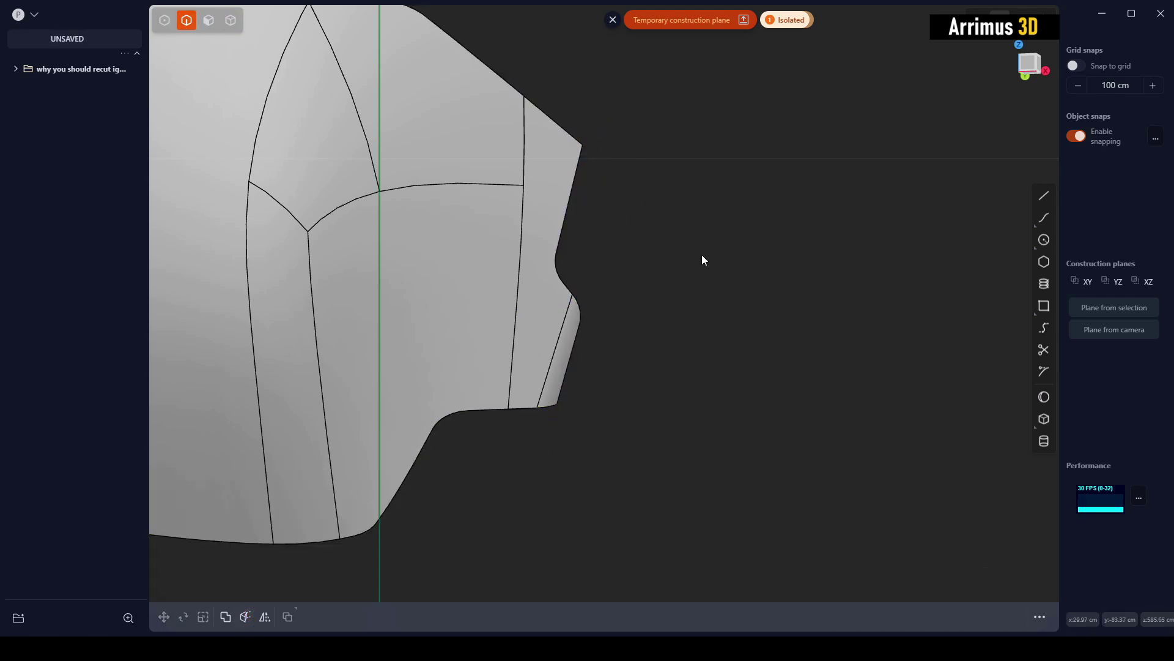
- Bring back the surrounding armor and fillet the panel's newly cut outer edge by about 1.1 cm
middle_click_drag(702, 67, 651, 53)
right_click_drag(651, 57, 562, 231)
left_click(562, 230)
key("f")
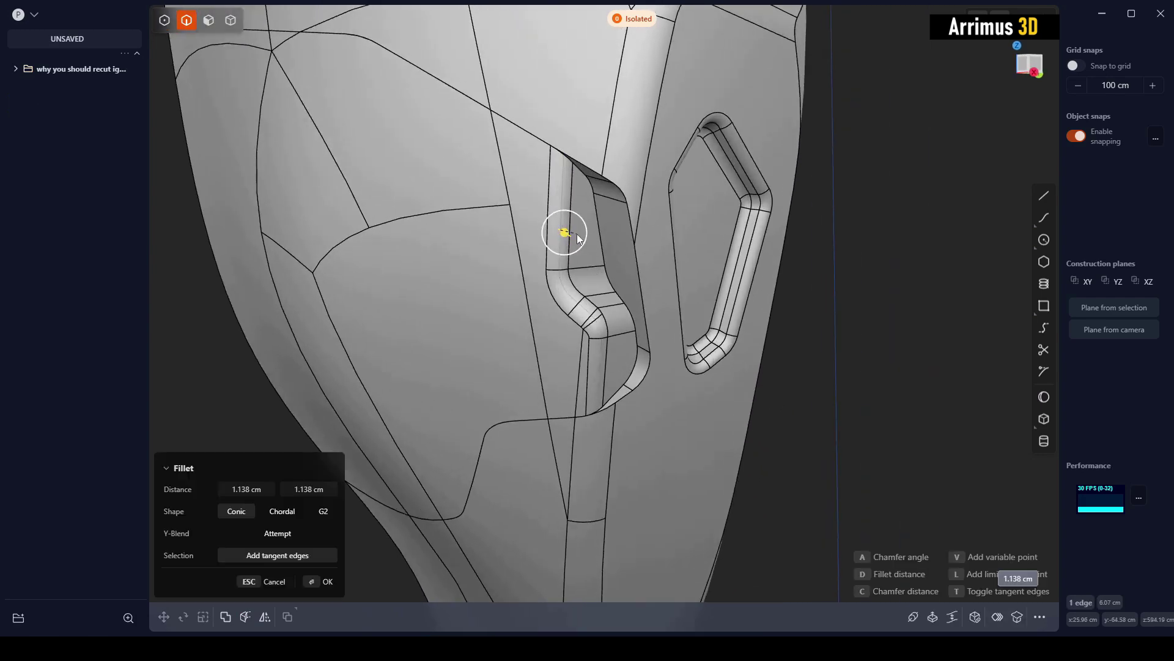
key("Return")
scroll(680, 287, "up", 5)
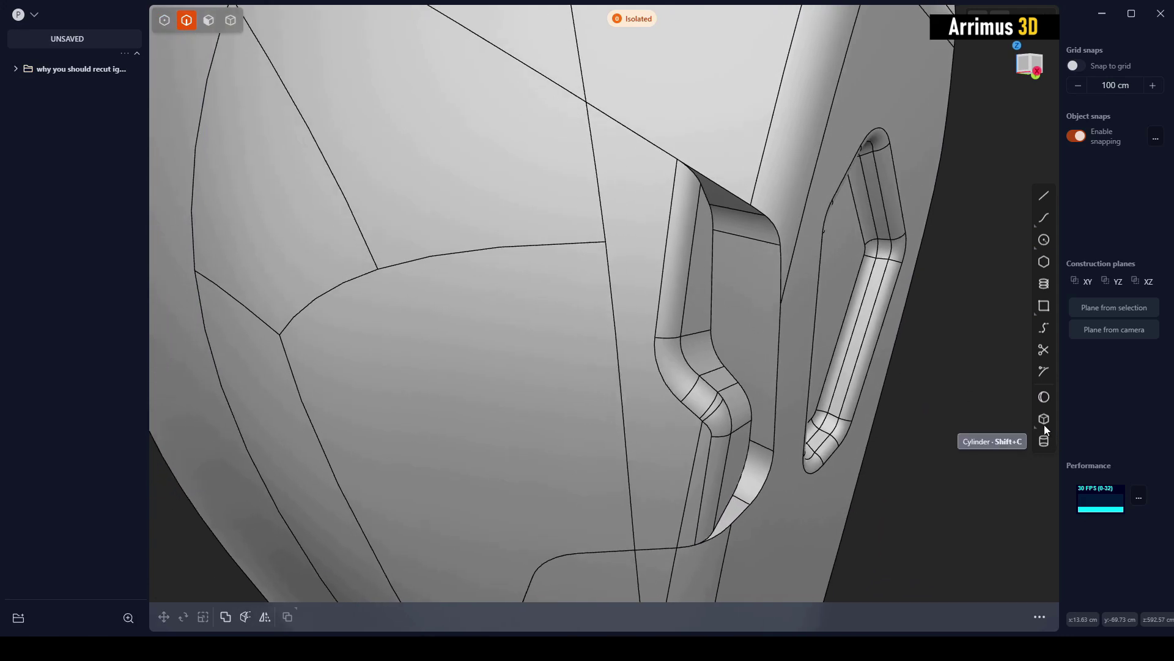
- Create a flat box about 6.2 cm wide, 1.9 cm long and 1.5 cm high across the upper part of the filleted edge
left_click(1044, 419)
left_click(581, 201)
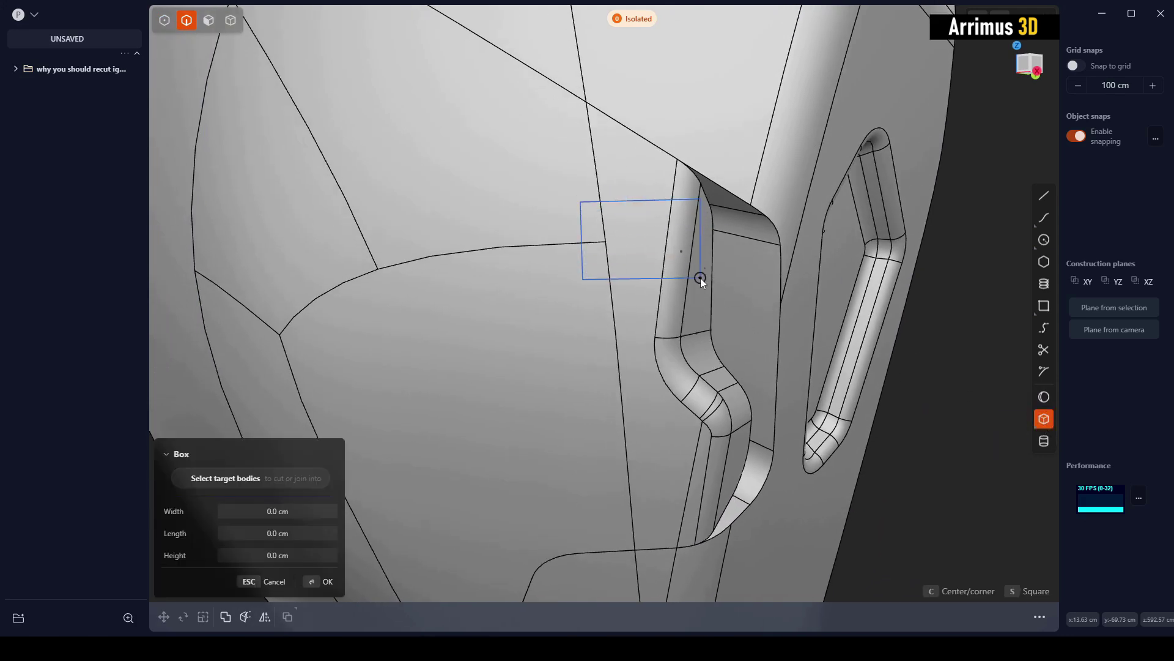
left_click(755, 251)
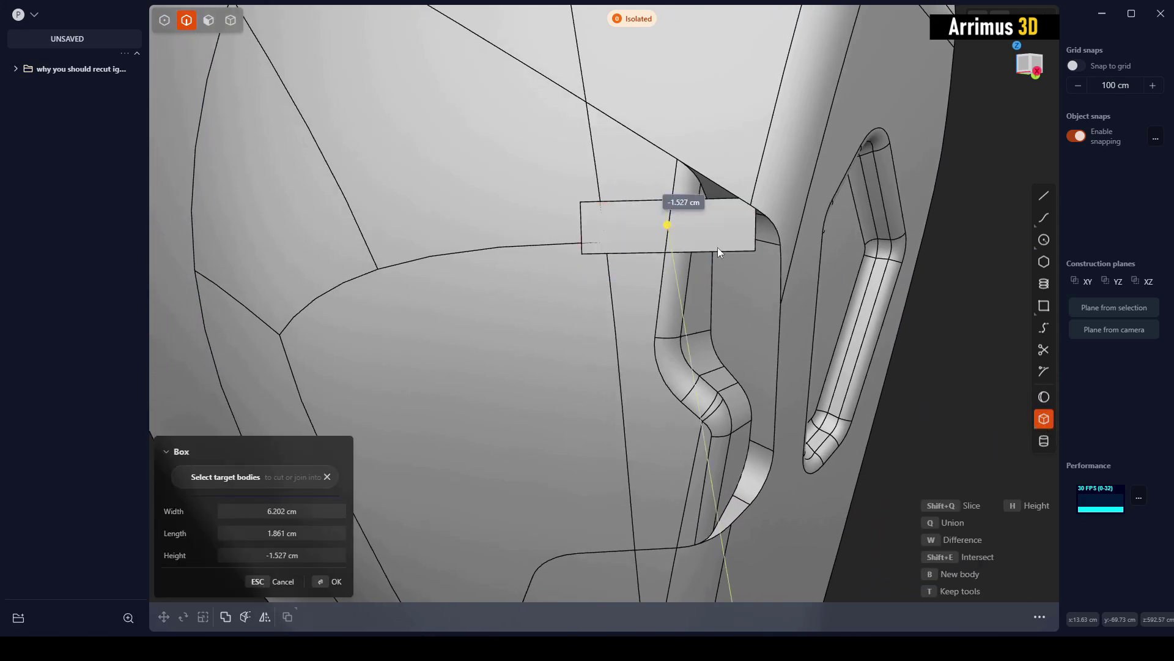
left_click(716, 247)
- Rotate the box by about 24° and nudge it into position across the filleted panel edge
key("4")
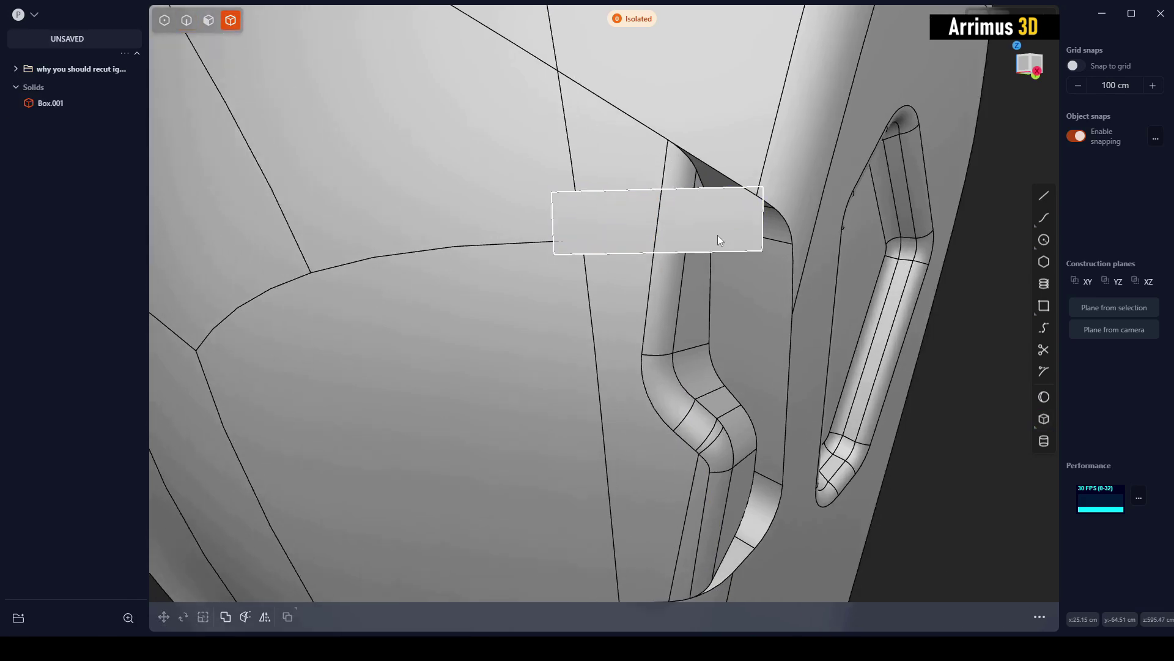
left_click(718, 235)
key("r")
left_click_drag(682, 233, 716, 221)
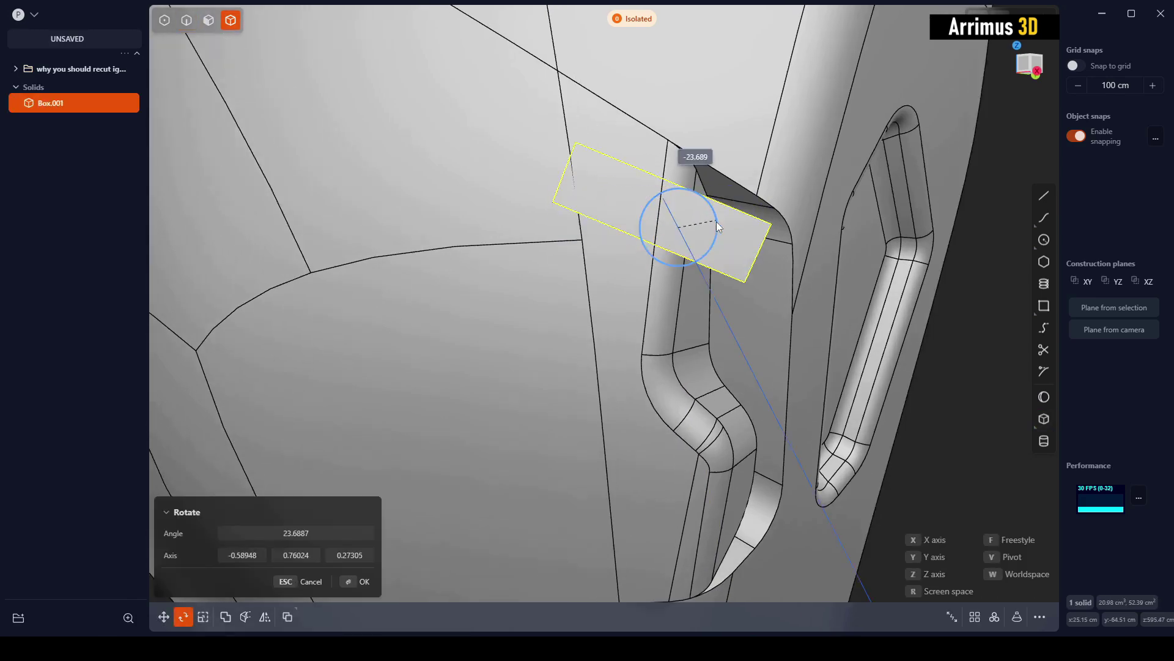
middle_click_drag(718, 223, 731, 248)
key("g")
right_click(600, 228)
key("Escape")
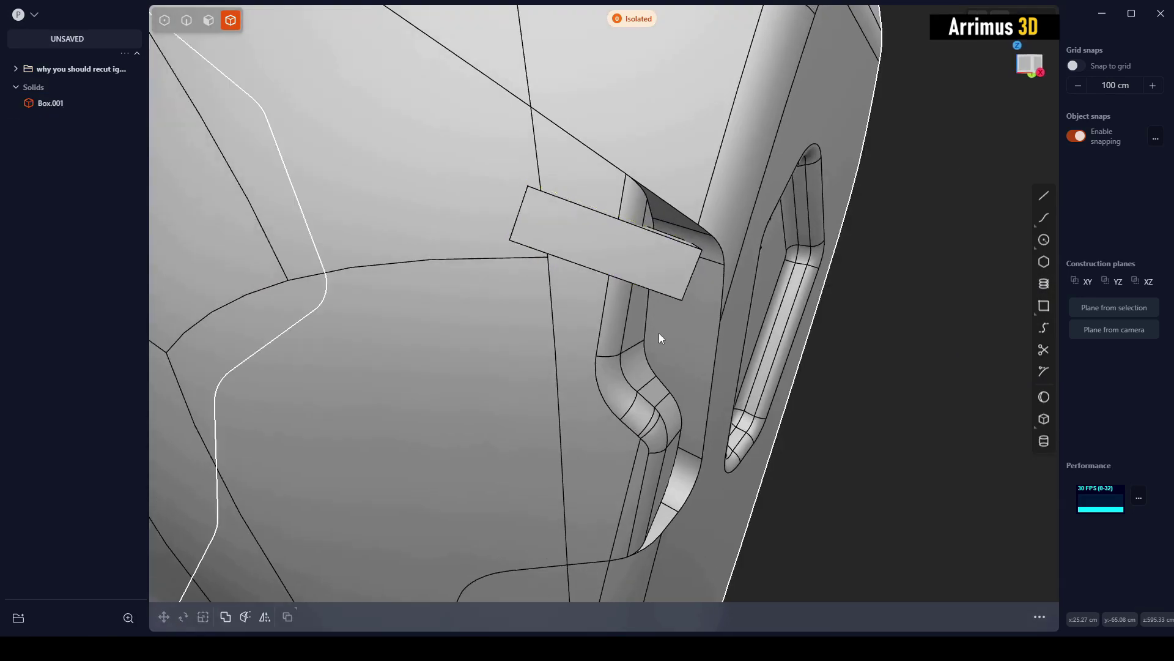
- Slice the panel with the slanted box using a Boolean to separate a flush strip over the filleted edge
left_click(622, 305)
left_click(606, 255, "shift")
key("q")
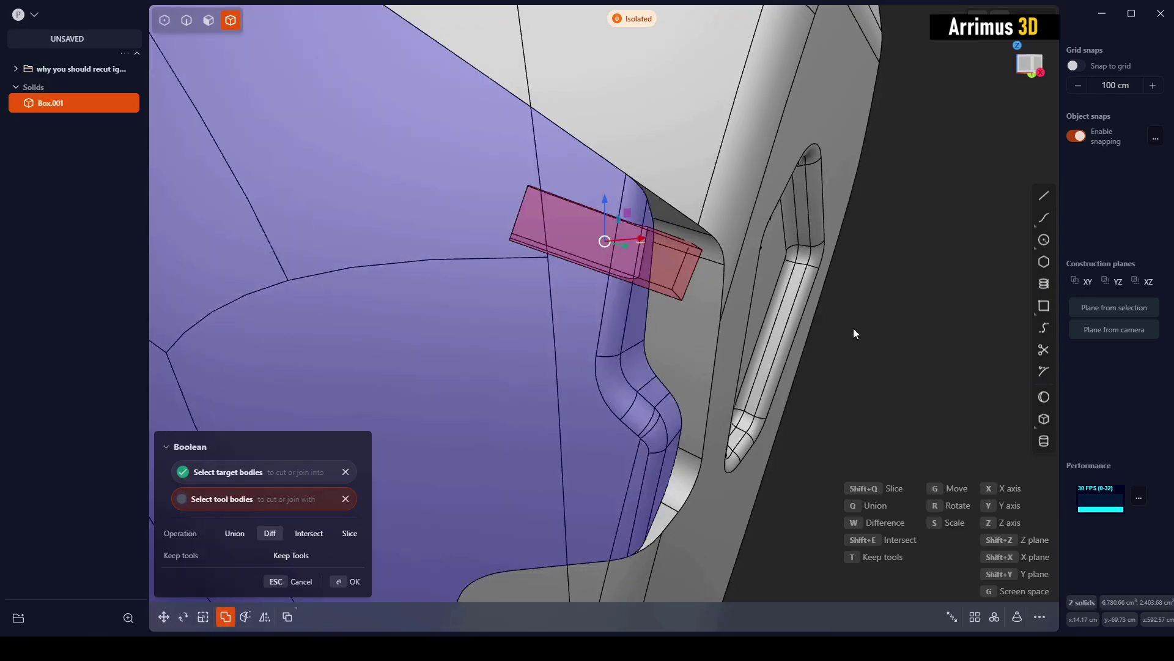
key("shift+s")
right_click(909, 341)
left_click(909, 340)
- Give the sliced strip its own material with the grey color RGB 186, 186, 186
left_click(613, 261)
key("x")
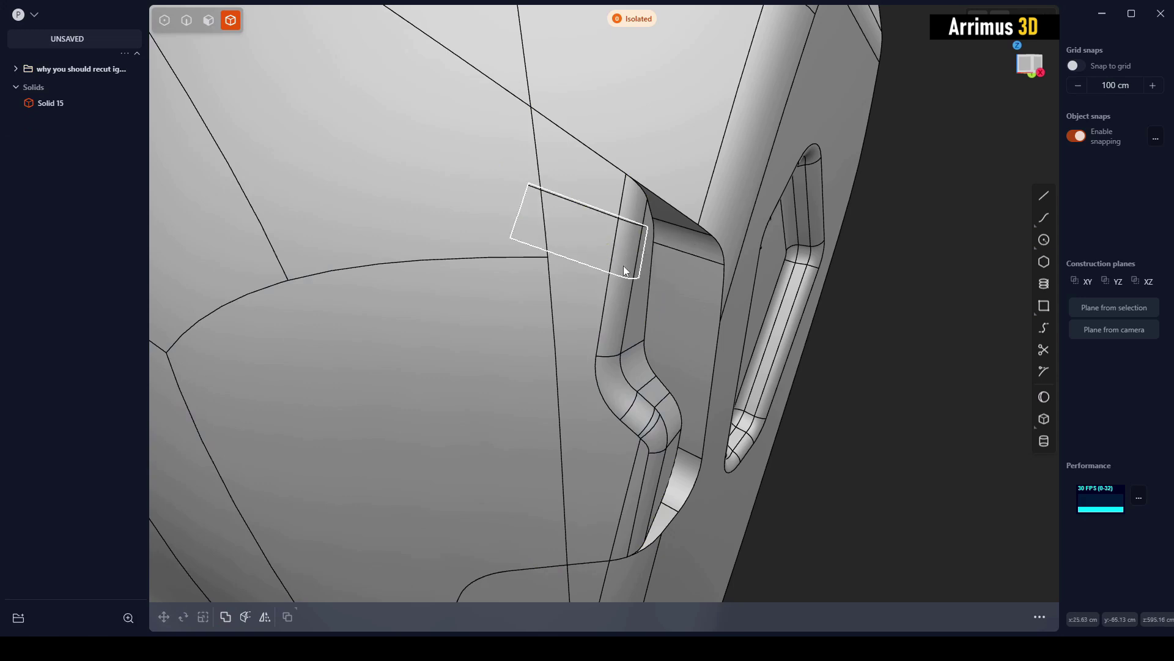
scroll(625, 260, "up", 1)
left_click(619, 256)
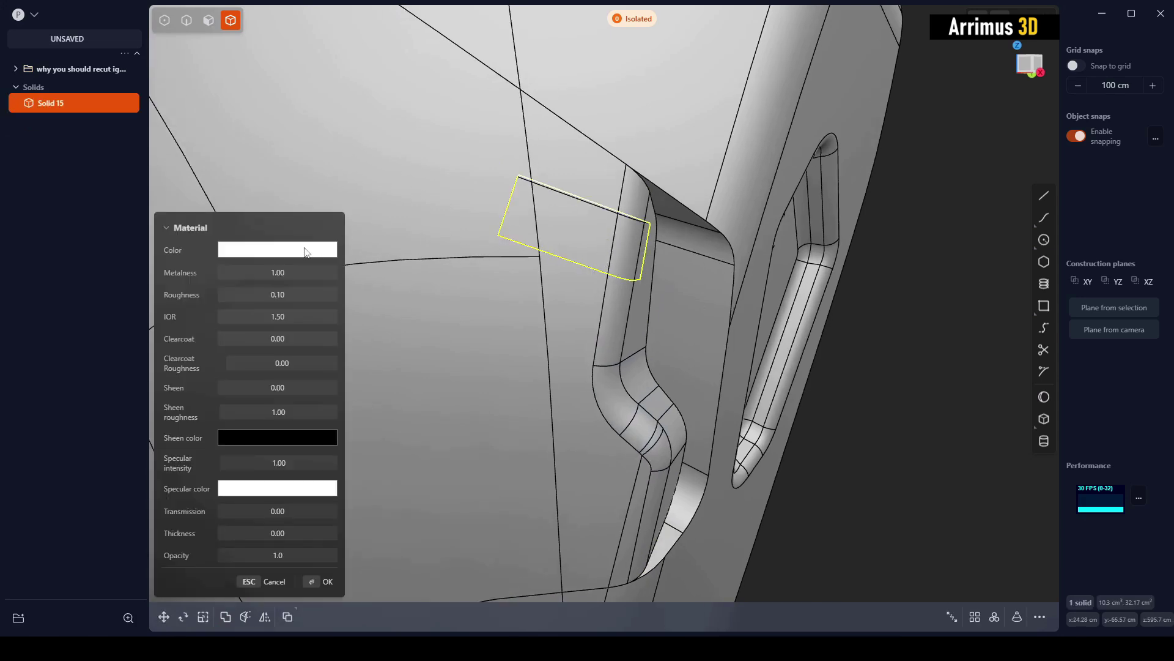
left_click(306, 252)
left_click(222, 282)
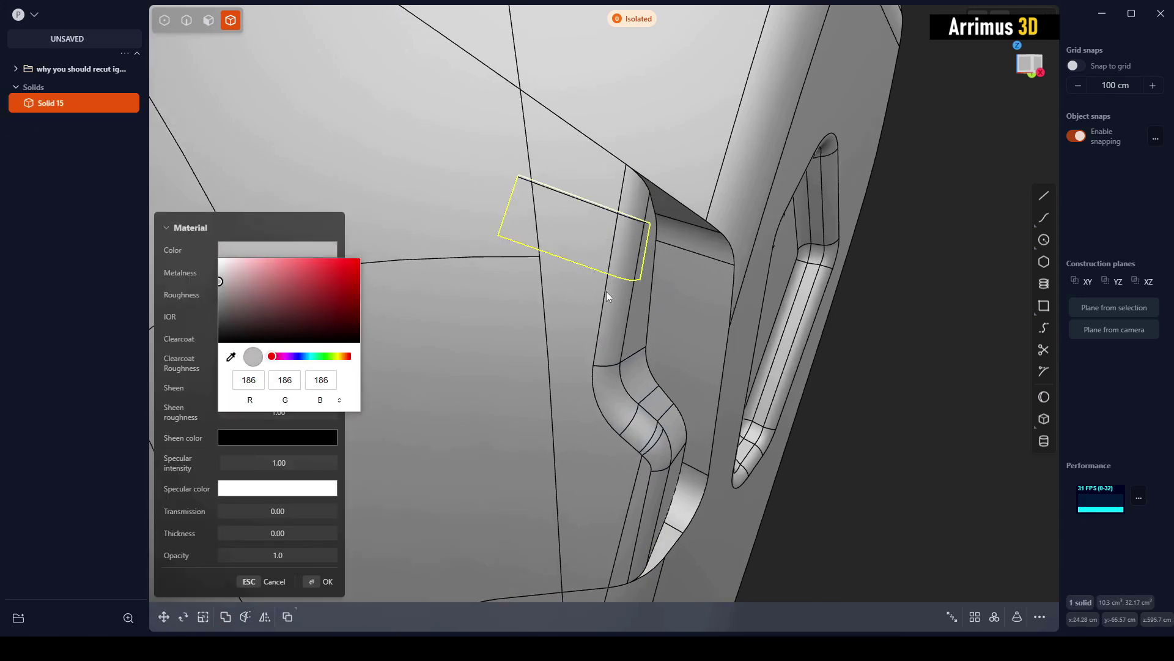
right_click(894, 380)
left_click(890, 384)
- Extrude the strip's small end face inside the notch by about 0.26 cm with a tapered angle
middle_click_drag(766, 333, 636, 291)
scroll(517, 263, "up", 2)
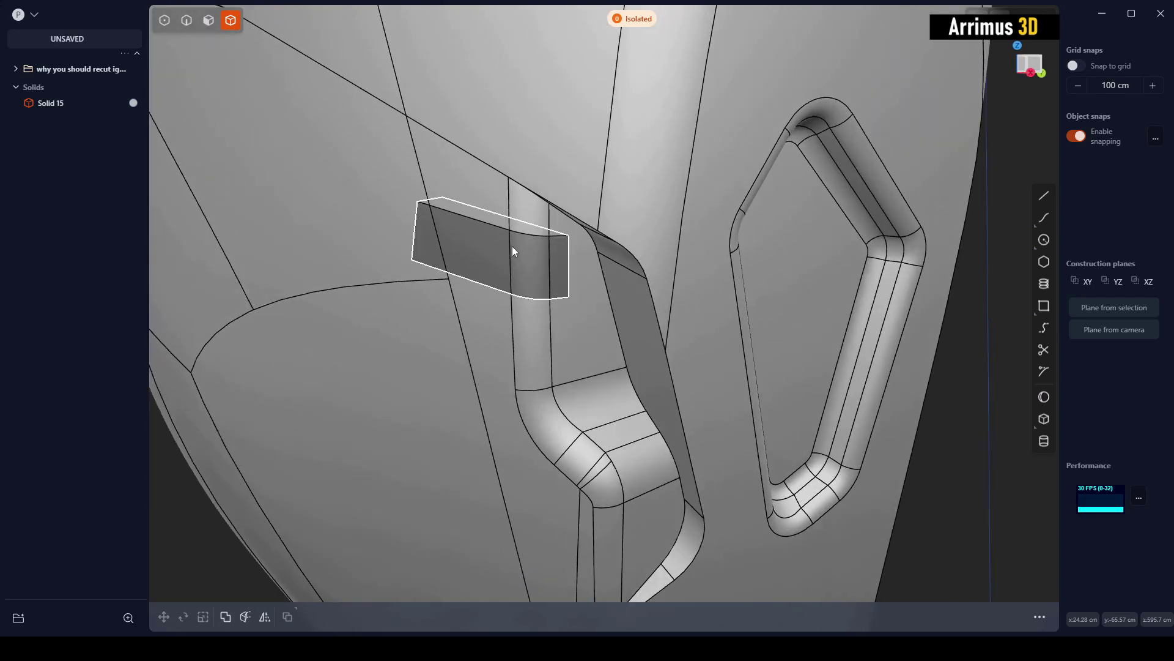
scroll(484, 251, "up", 2)
key("3")
scroll(526, 260, "up", 2)
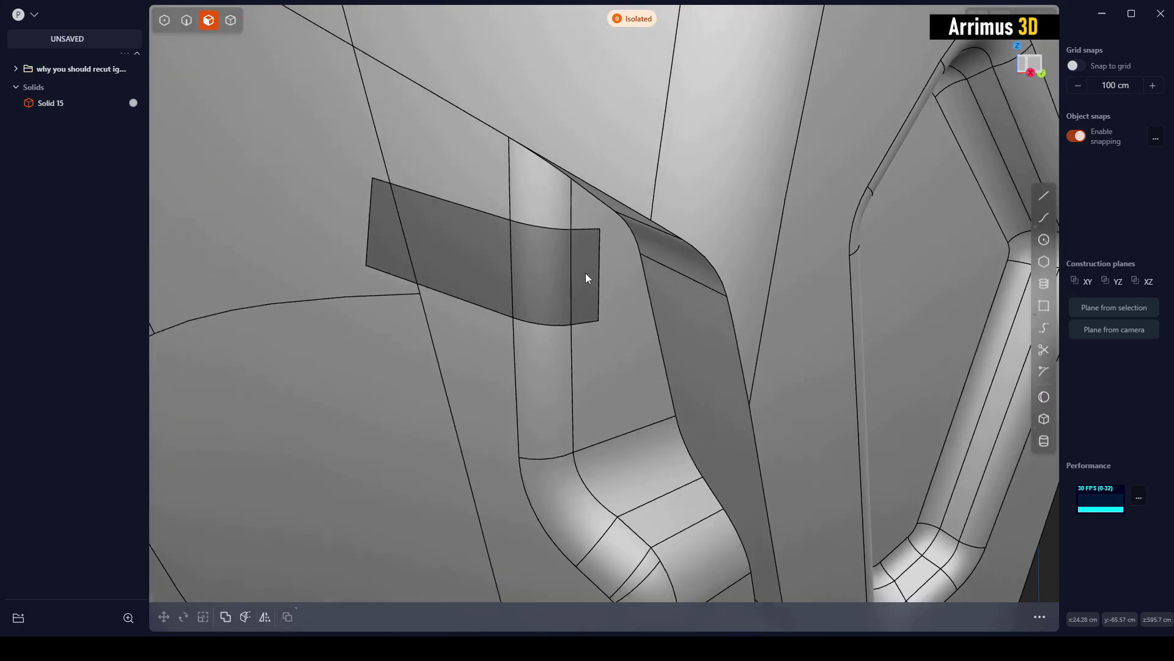
left_click(586, 273)
middle_click_drag(585, 273, 604, 258)
key("e")
key("a")
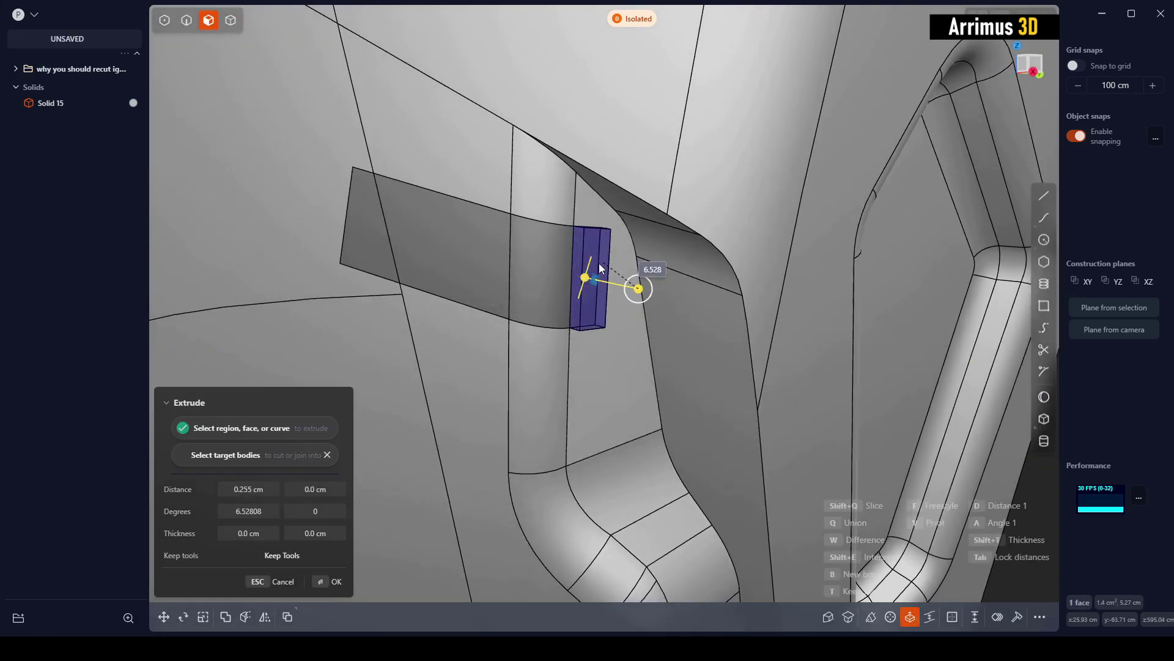
left_click_drag(599, 264, 589, 266)
left_click(584, 272)
right_click(582, 273)
- Offset the outline of the strip's two front faces inward by about 0.33 cm
middle_click_drag(489, 262, 523, 267, "shift")
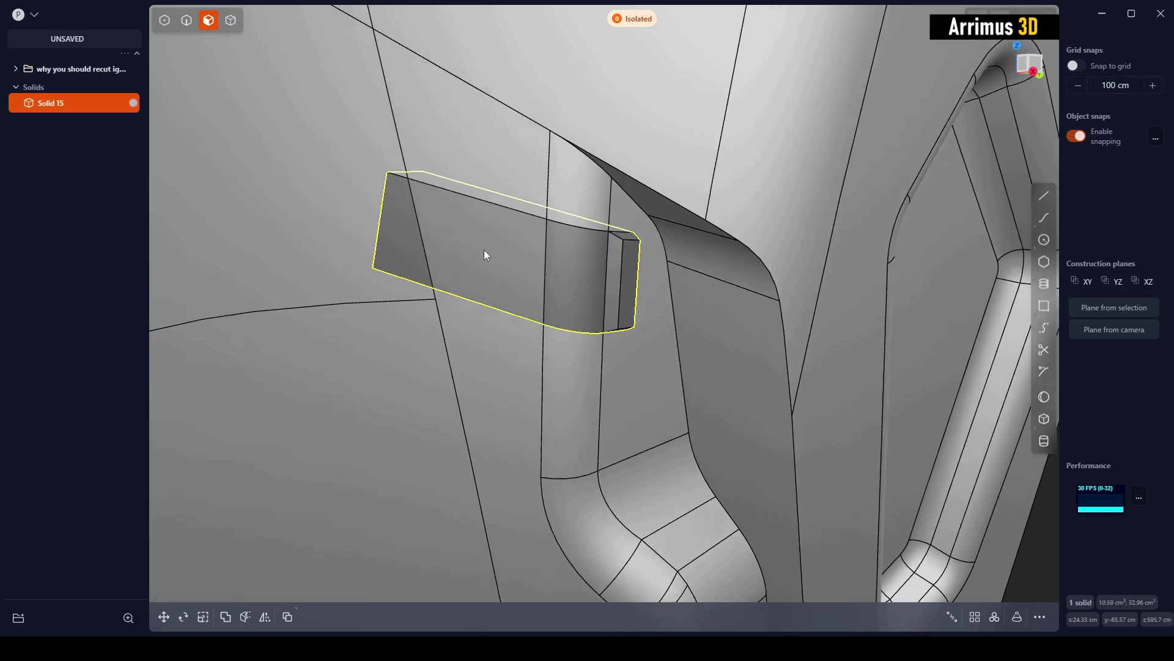
left_click(472, 243)
left_click(406, 251, "shift")
scroll(472, 190, "up", 1)
key("o")
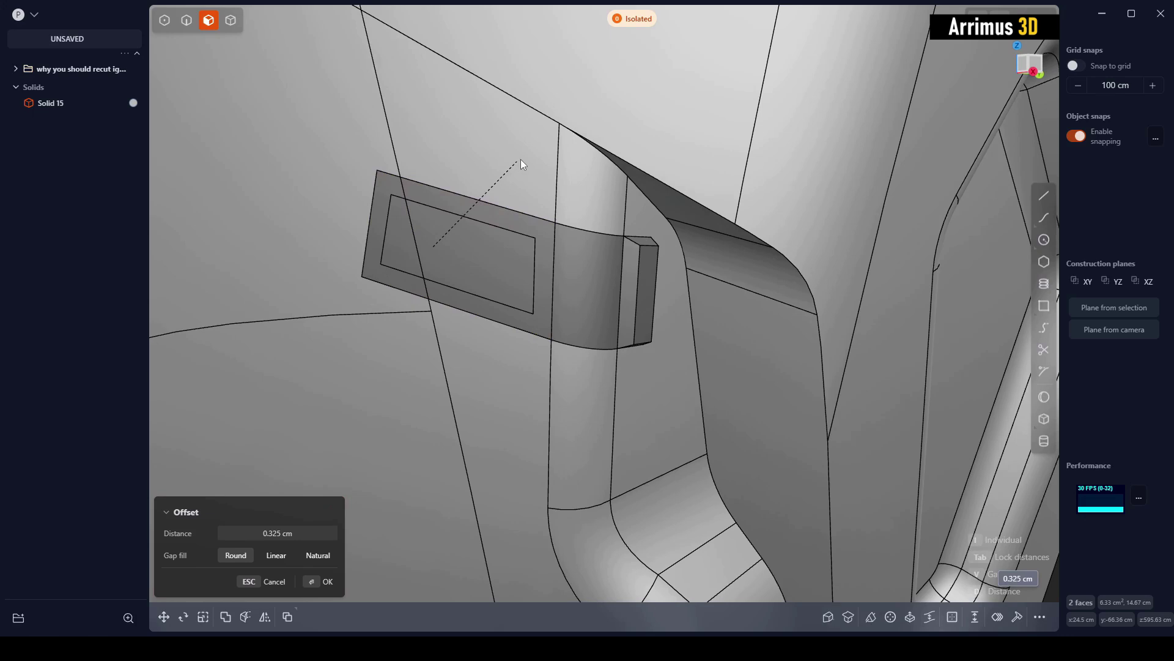
left_click(520, 158)
right_click(520, 158)
- Extrude the faces inside the offset outline about 0.14 cm into the strip as a shallow recess
scroll(449, 214, "up", 2)
middle_click_drag(449, 214, 442, 249)
left_click(428, 252)
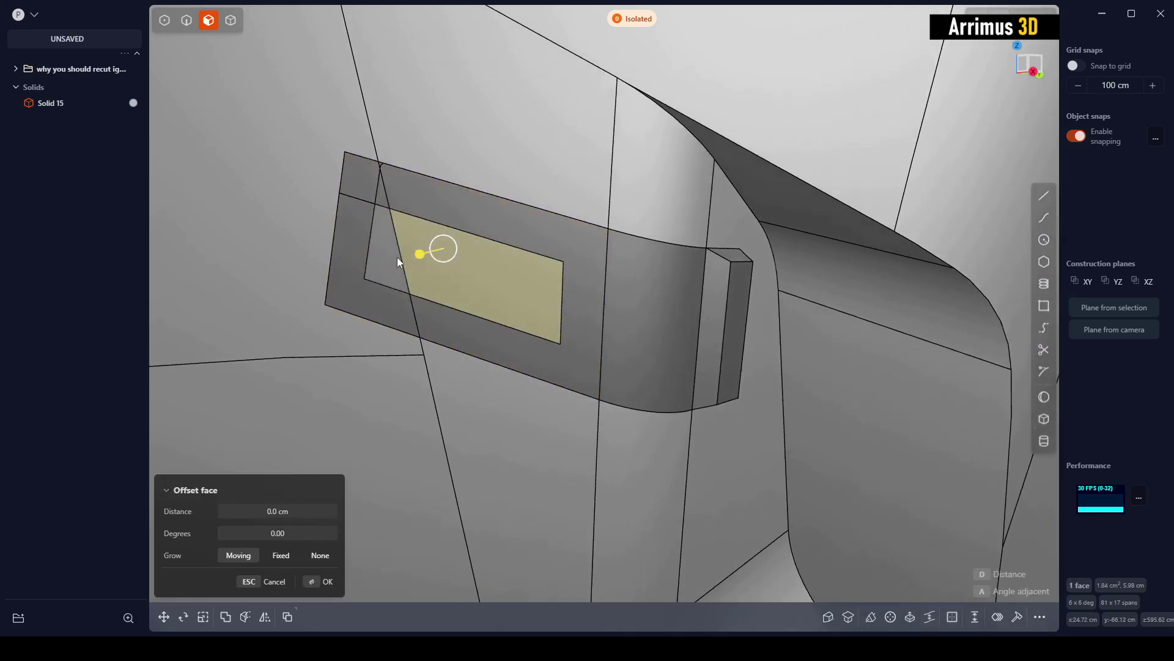
key("e")
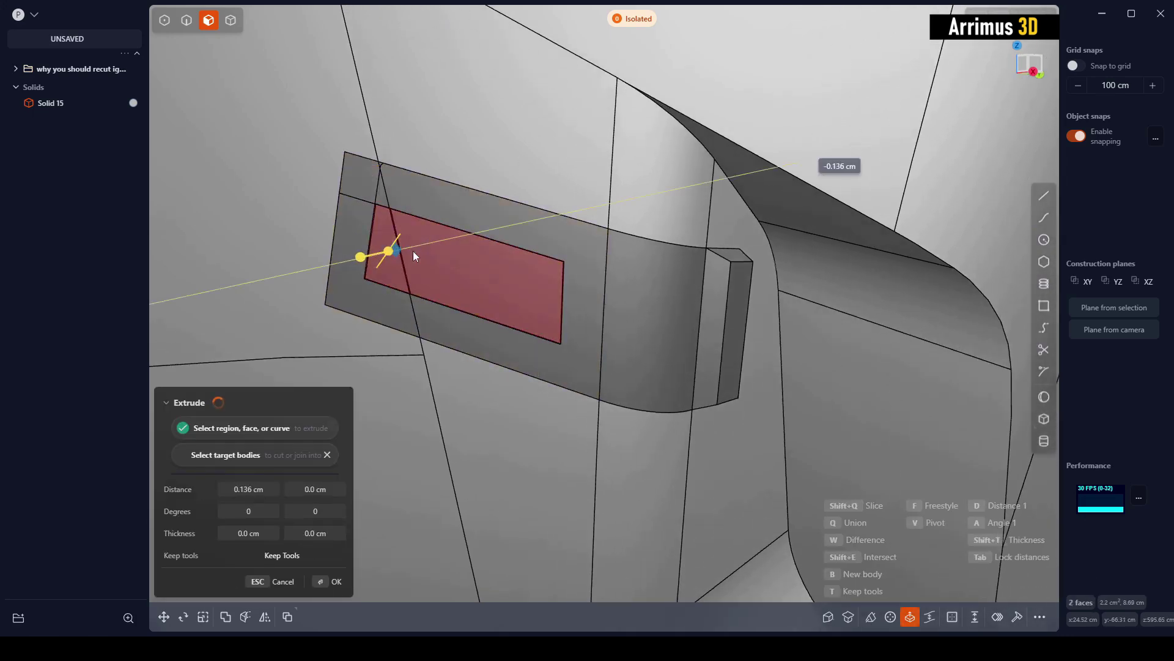
left_click(413, 250)
right_click(413, 251)
- Delete the redundant topology of the grey strip
scroll(453, 247, "down", 2)
key("4")
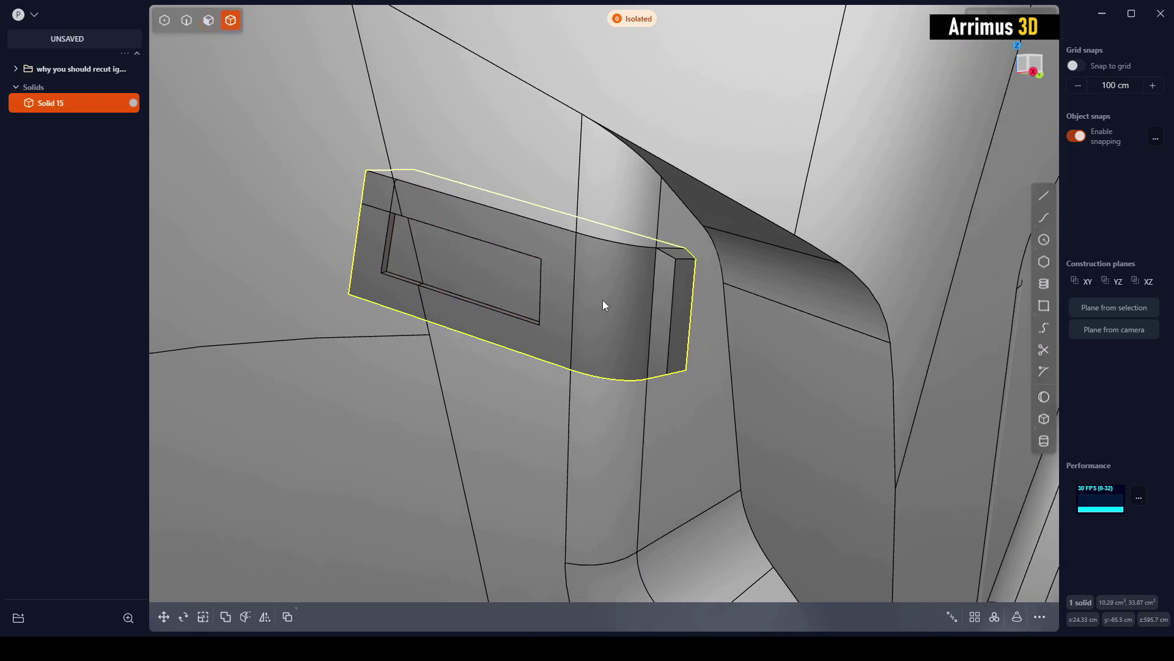
key("Escape")
left_click(596, 297)
type("fde")
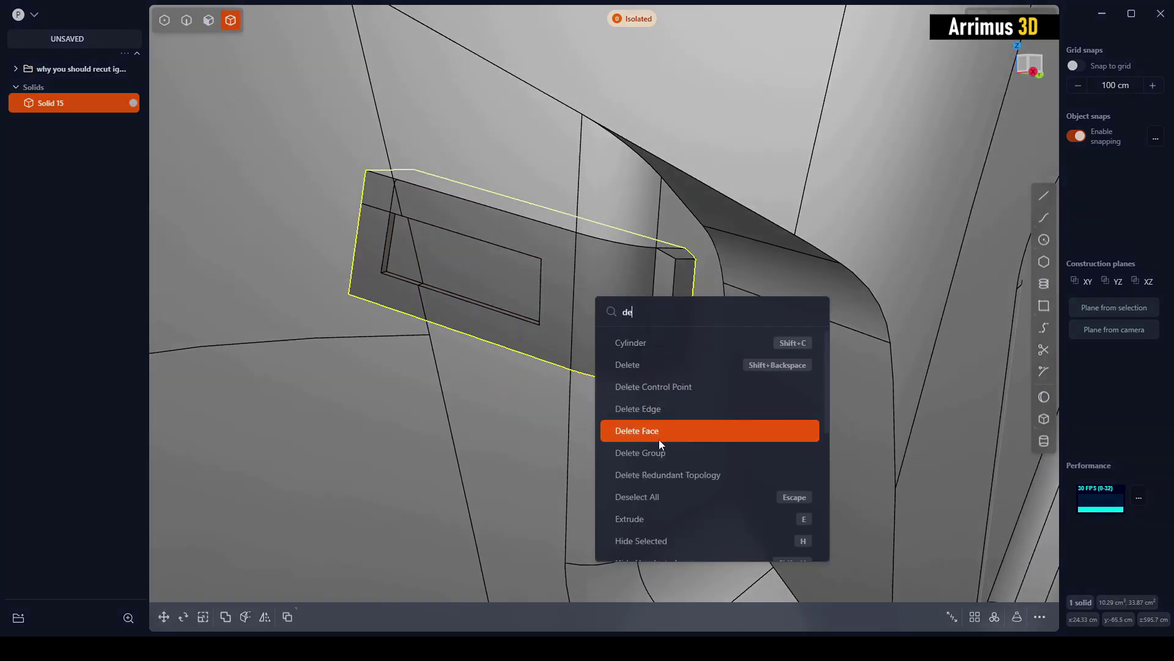
left_click(648, 468)
- Draw a closed four-sided outline with a slanted lower edge on the recessed side face within the notch
middle_click_drag(634, 448, 549, 263)
key("l")
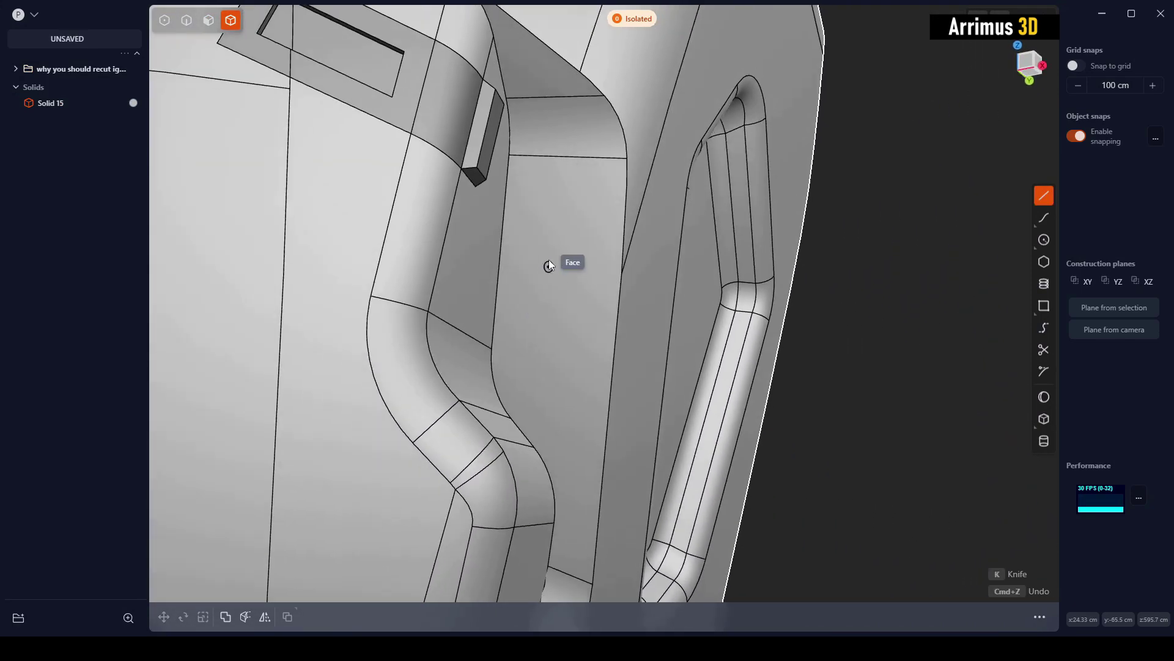
left_click(529, 194)
left_click(513, 359)
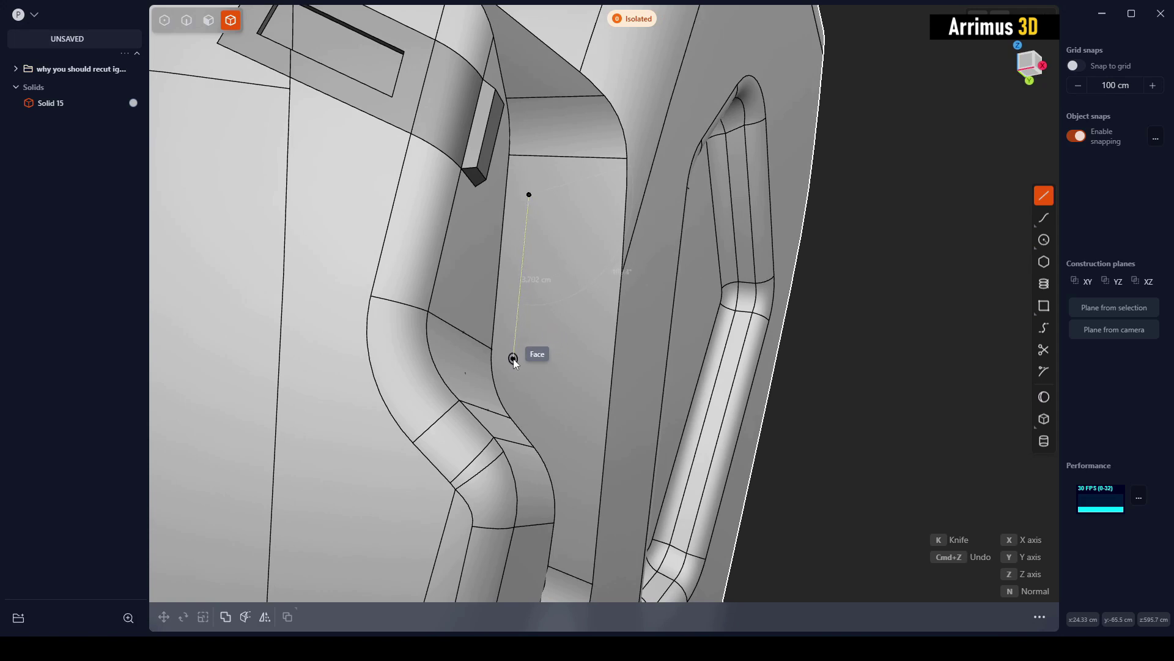
left_click(573, 428)
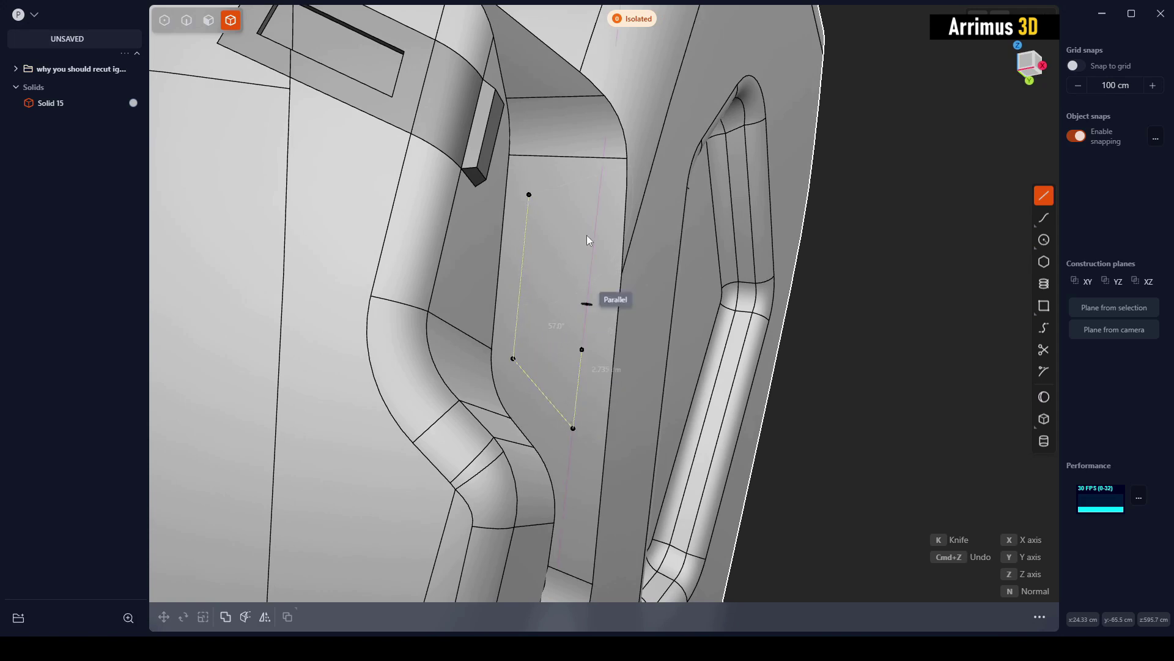
left_click(599, 200)
left_click(530, 195)
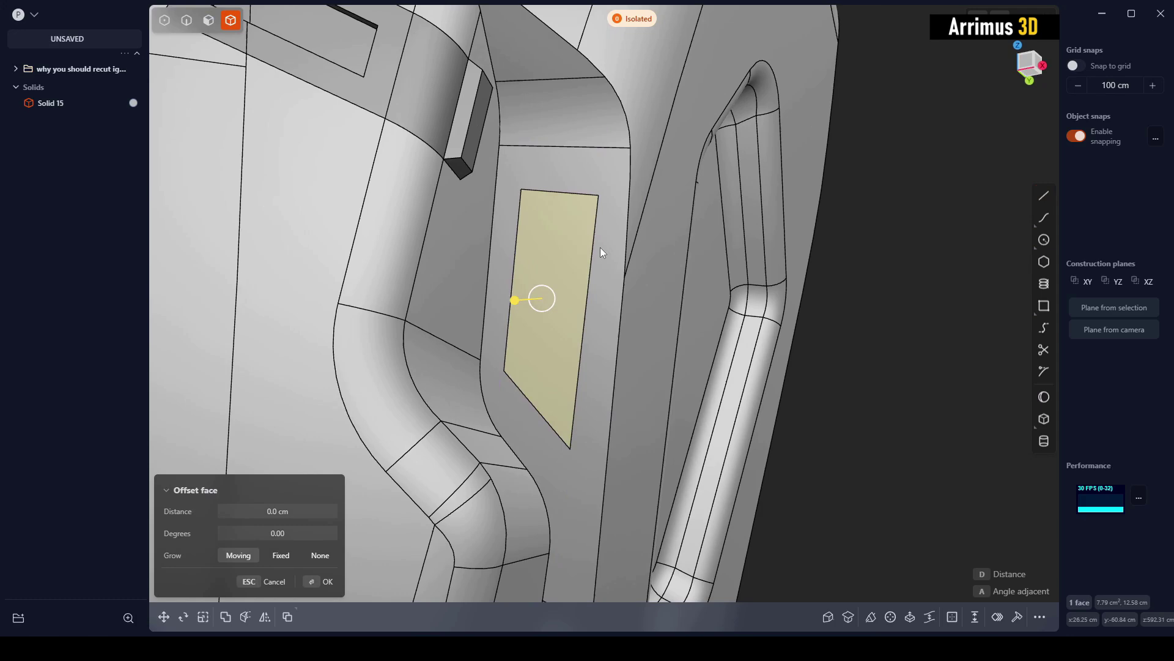
- Extrude the four-sided region inward to cut a pocket about 1 cm deep
middle_click_drag(600, 247, 567, 252)
key("e")
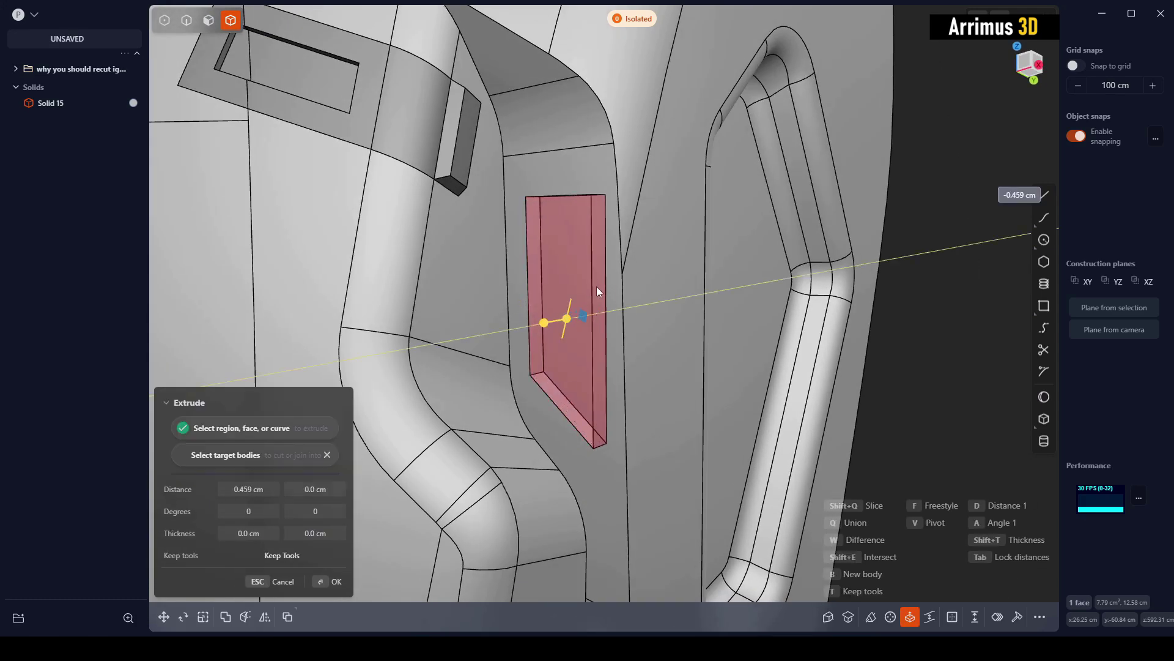
left_click(570, 286)
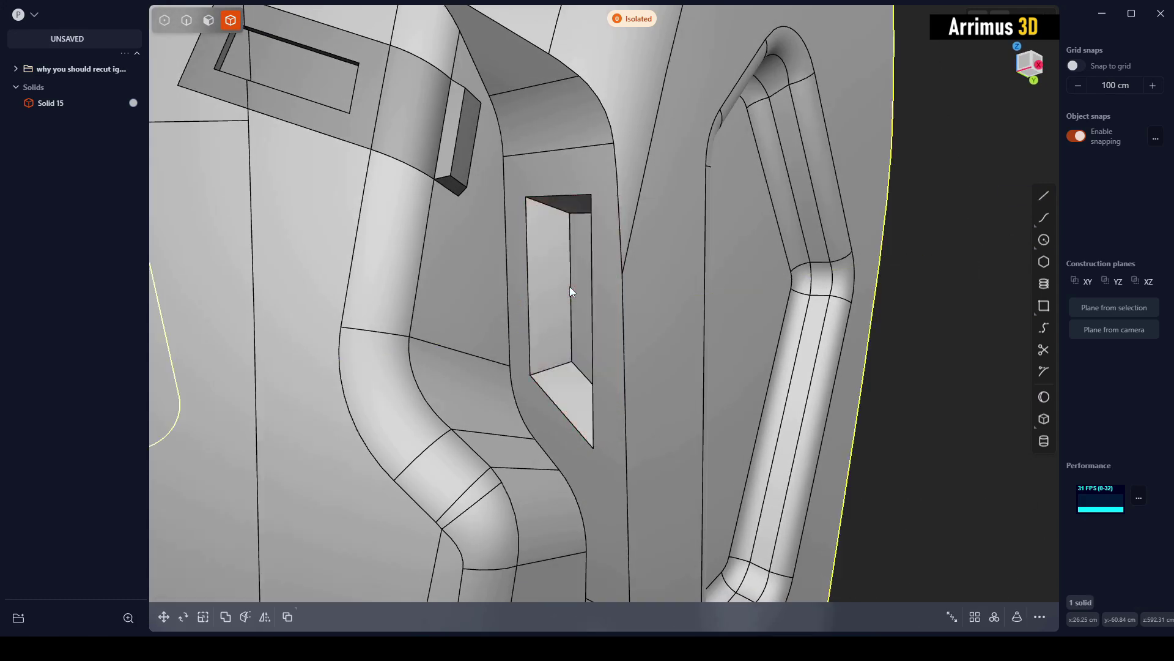
- Fillet the pocket's four corner edges by about 0.4 cm
middle_click_drag(570, 286, 699, 265)
key("2")
left_click(648, 229)
key("f")
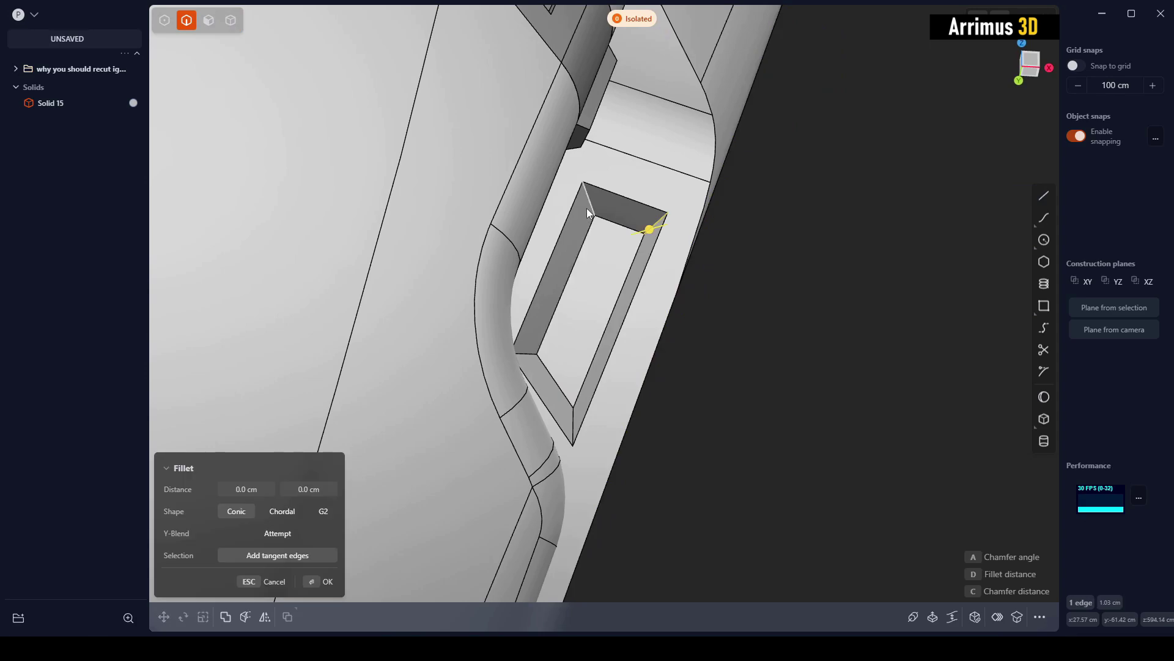
left_click(587, 209)
middle_click_drag(585, 285, 613, 441)
left_click(547, 352)
left_click(590, 417)
middle_click_drag(618, 359, 617, 324)
key("d")
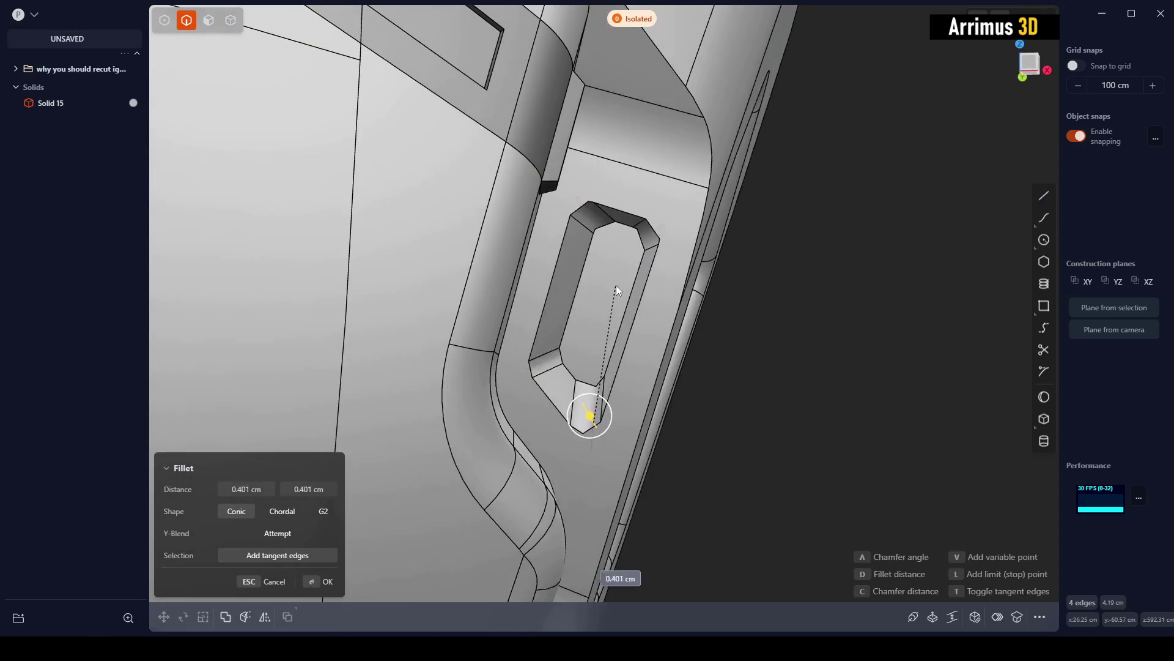
key("Return")
- Fillet the pocket's floor outline and outer rim edges together by about 0.3 cm
left_click(587, 255)
key("f")
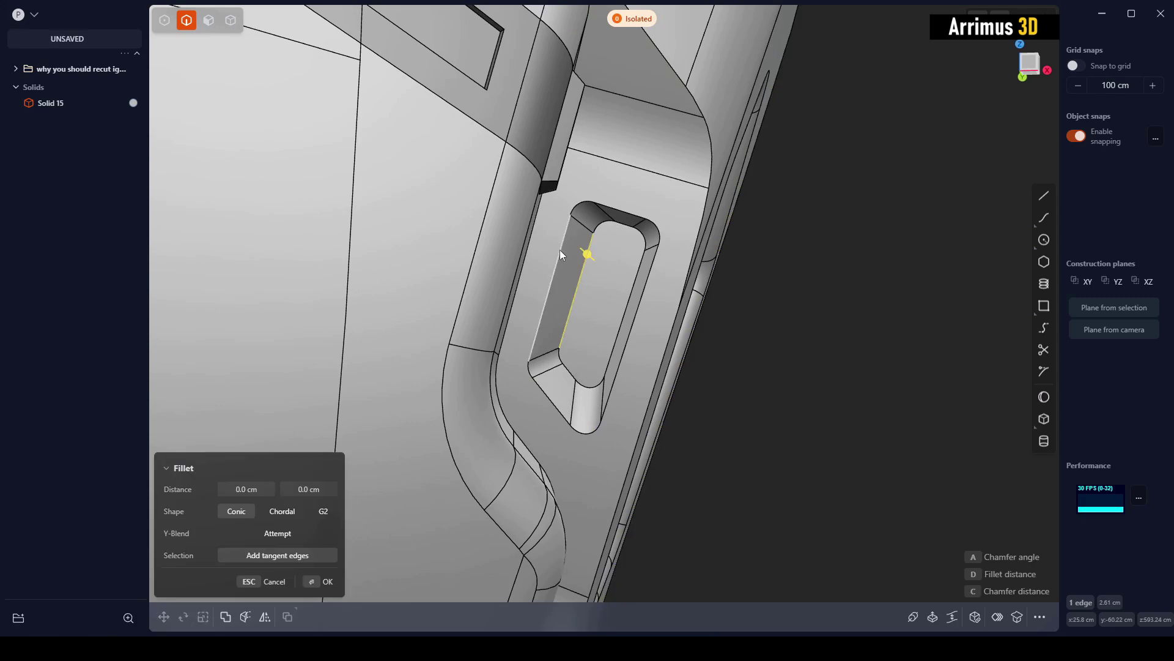
left_click(560, 250)
key("d")
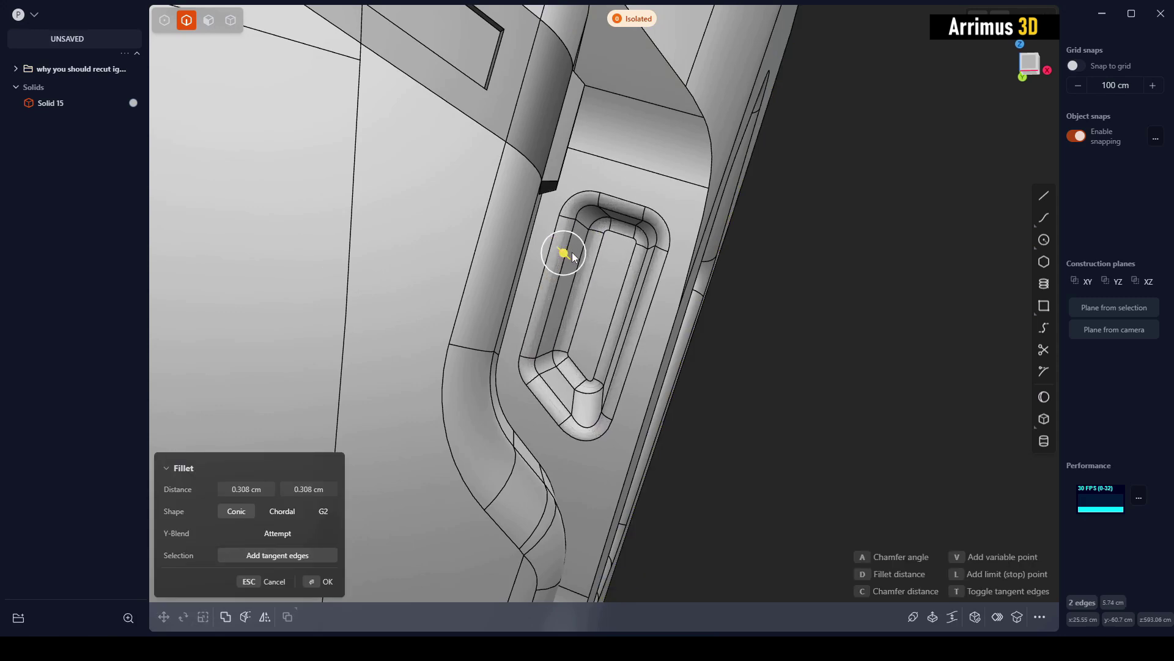
key("Return")
- Cut a cylinder of about 1.24 cm radius and 6.3 cm height diagonally into the curved notch face above the filleted pocket
key("shift+z")
scroll(805, 314, "down", 8)
middle_click_drag(813, 309, 714, 290)
scroll(698, 279, "up", 3)
key("shift+z")
scroll(714, 290, "up", 7)
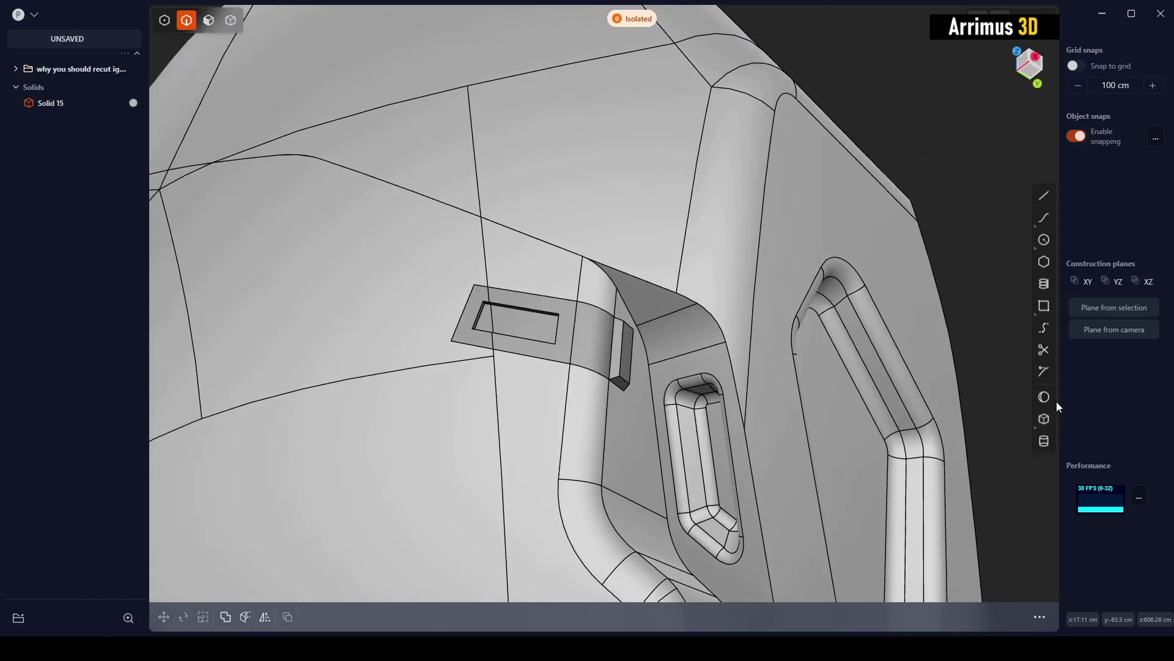
left_click(1044, 441)
middle_click_drag(728, 350, 724, 339)
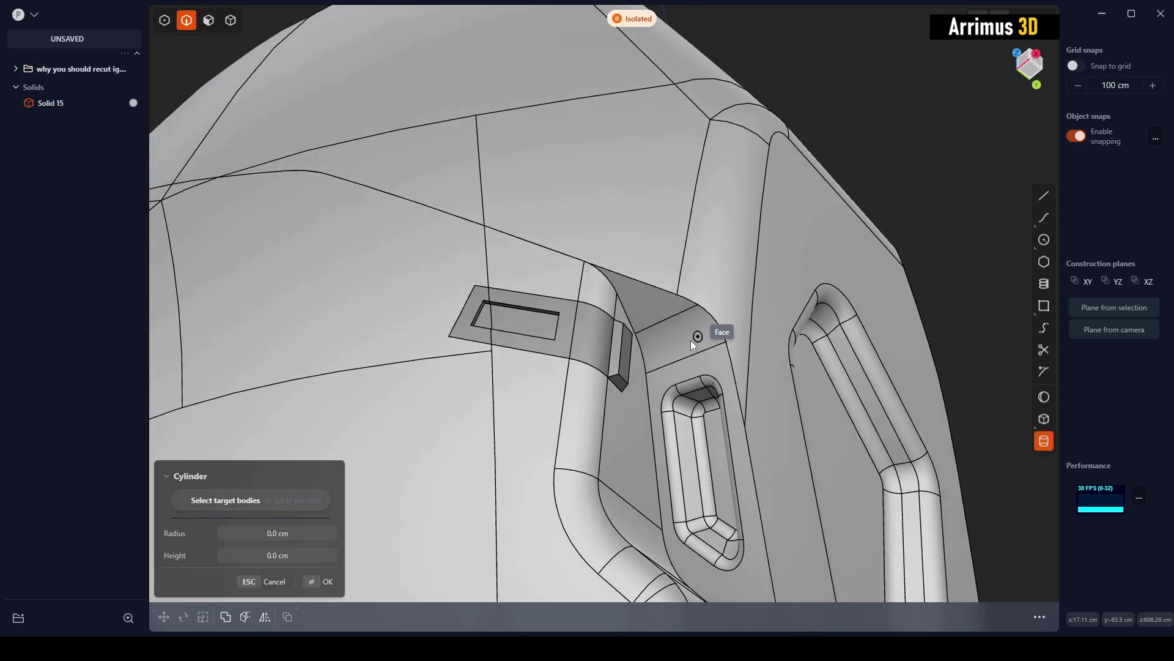
left_click(666, 304)
left_click(694, 279)
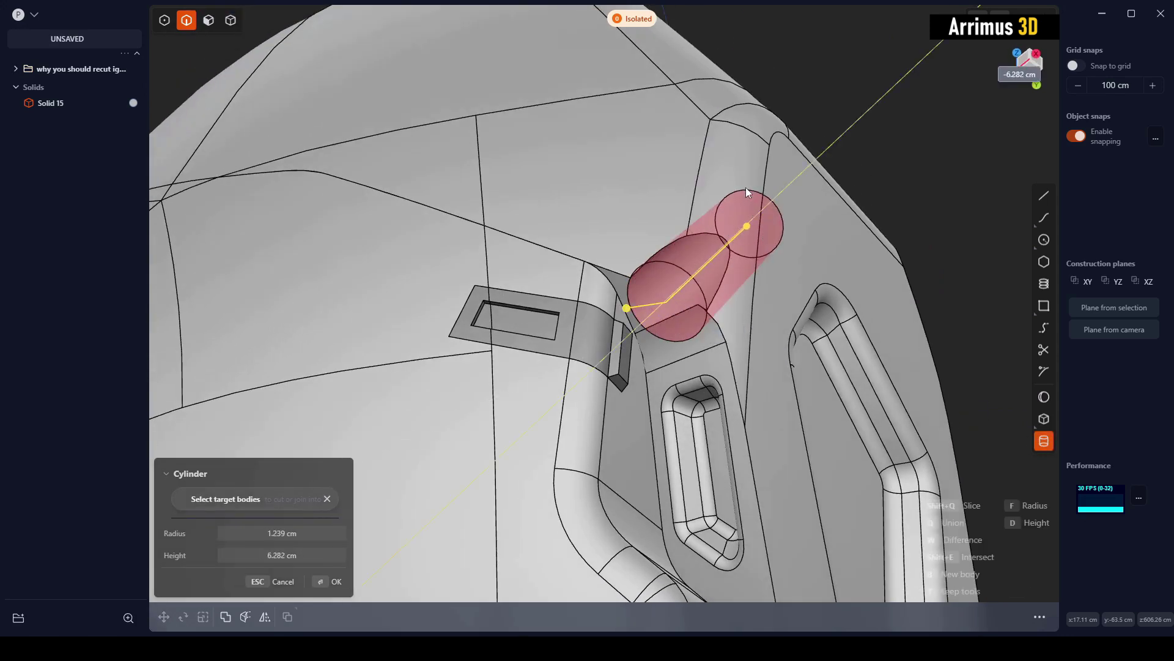
left_click(746, 188)
- Offset the small notch face adjoining the cylindrical cut by about -0.7 cm
middle_click_drag(746, 191, 669, 312)
key("3")
left_click(688, 304)
key("o")
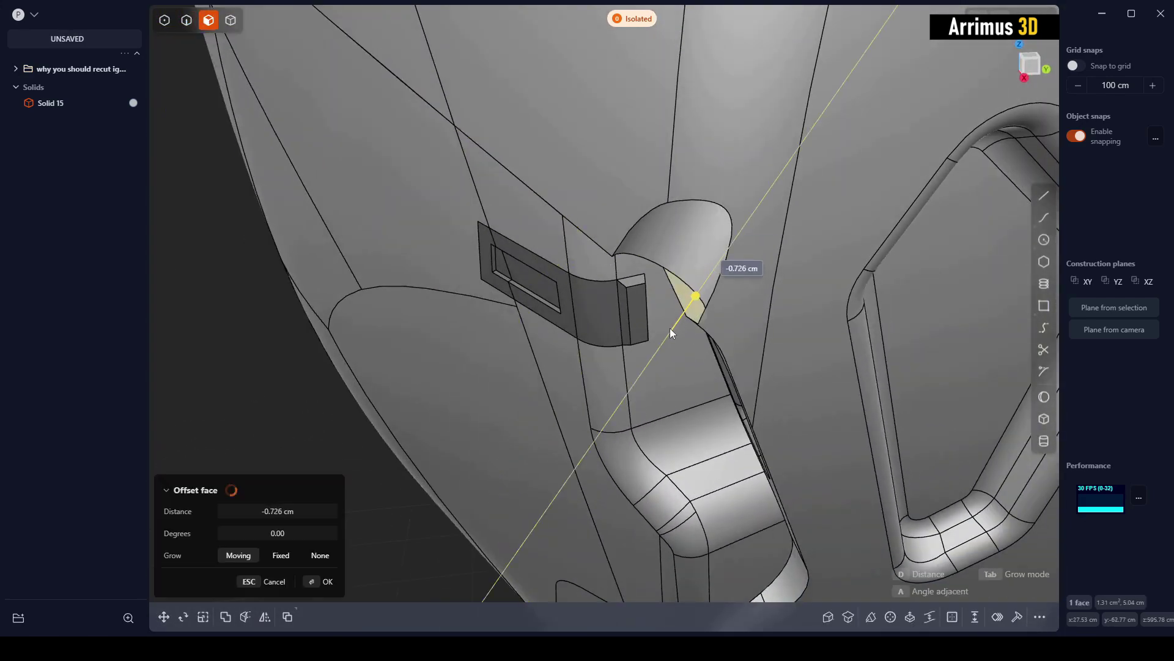
left_click(665, 336)
- Try to fillet the lower edge of the cylindrical cut, where it meets the notch, by about 0.2 cm
middle_click_drag(665, 335, 731, 334)
key("2")
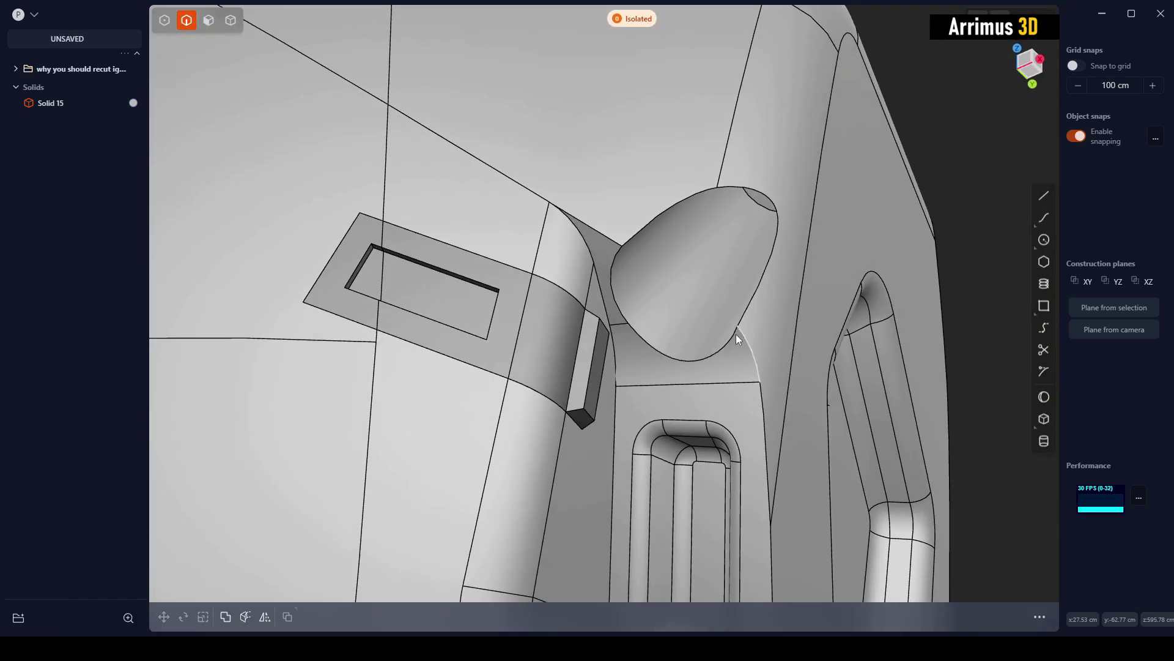
left_click(725, 340)
key("f")
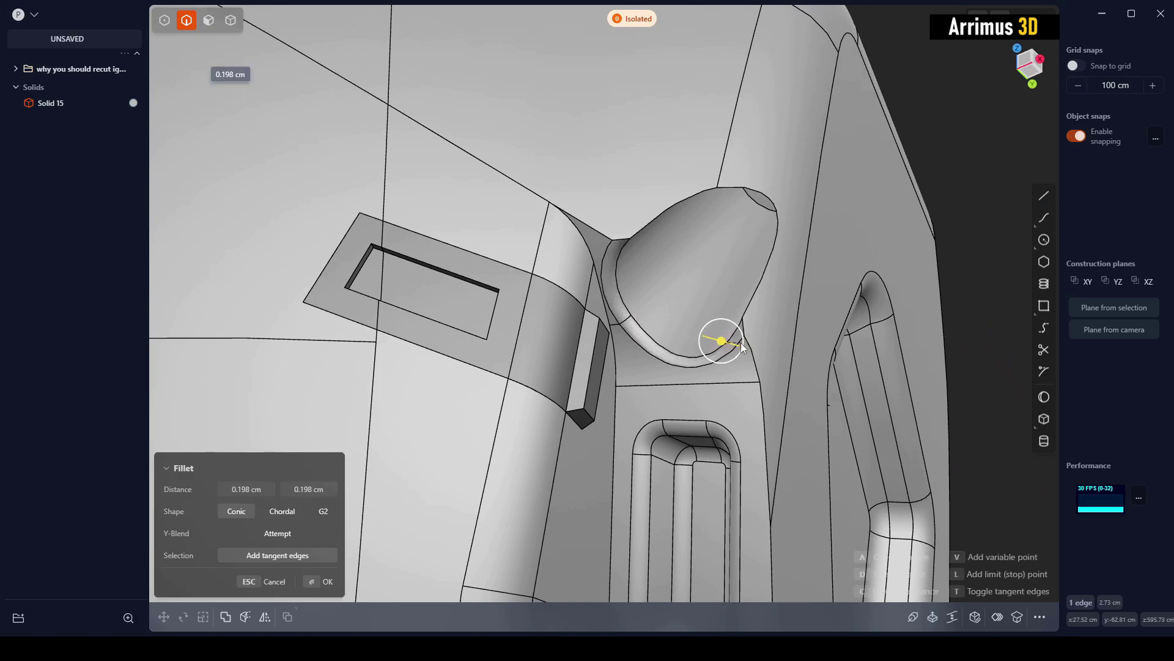
left_click(741, 344)
right_click(741, 344)
- Try to fillet the cylindrical cut's outer rim and the short notch edge below it
left_click(755, 302)
key("b")
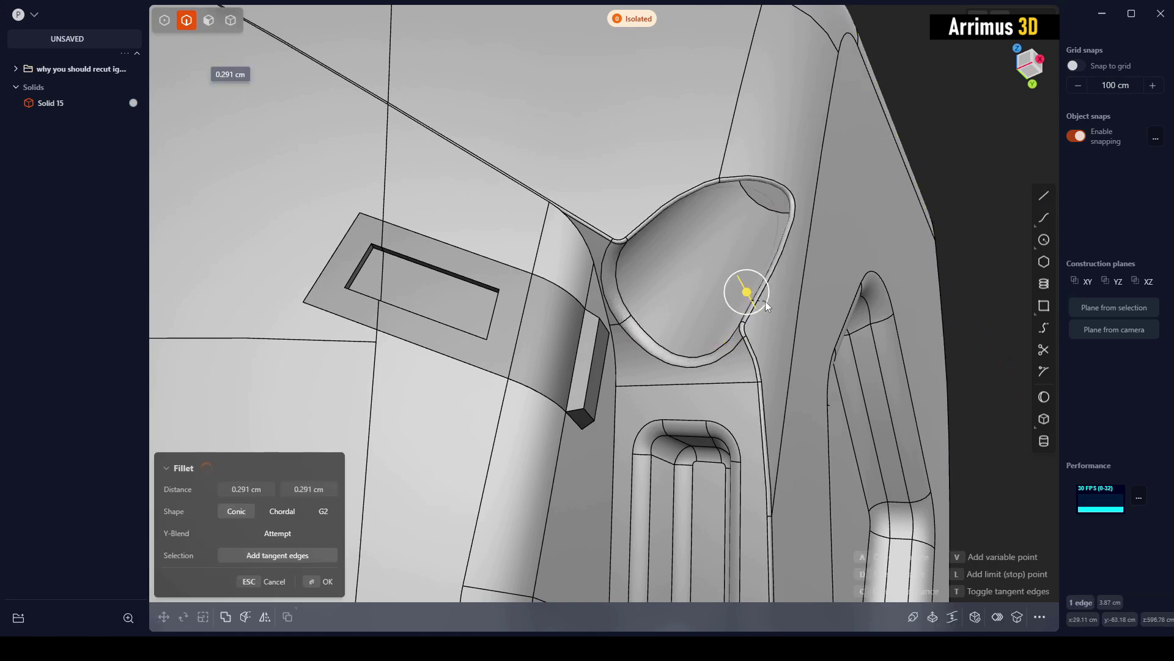
key("Escape")
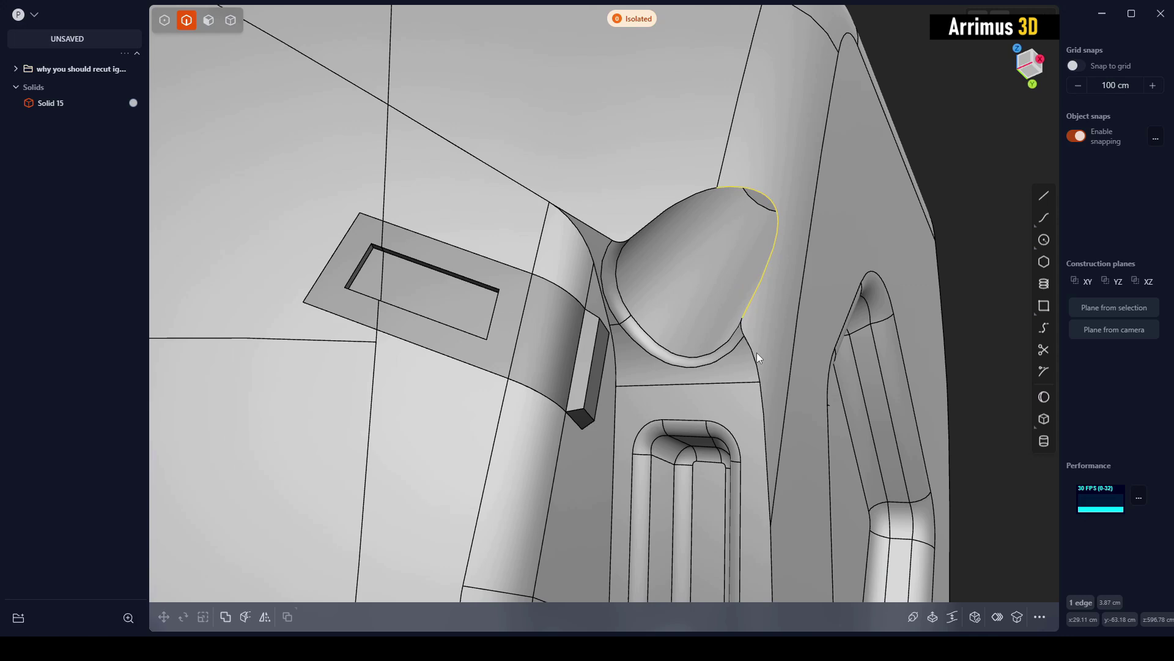
left_click(754, 351)
key("f")
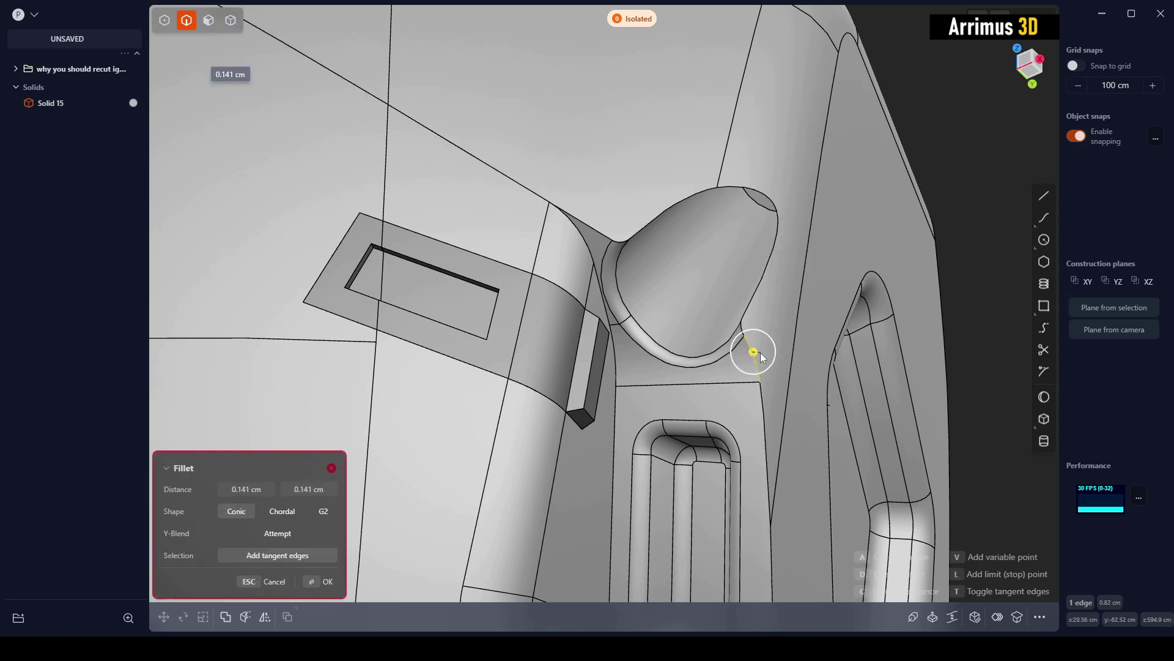
key("Escape")
left_click(777, 316)
key("b")
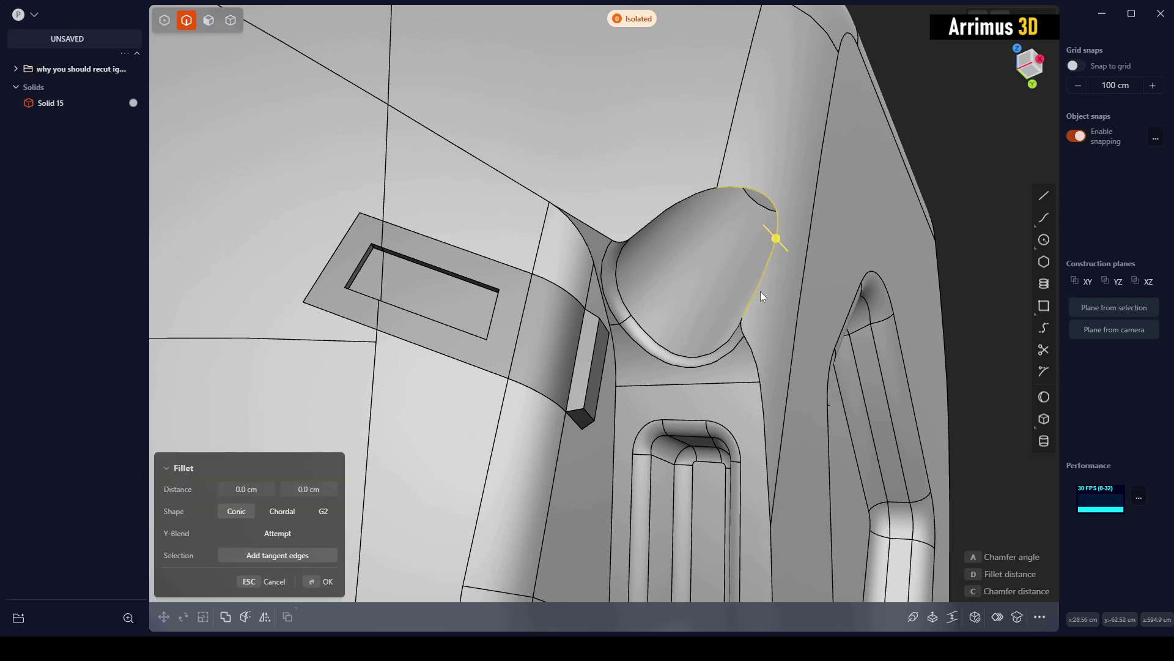
key("Escape")
- Fillet the cylindrical cut's outer rim by about 0.1 cm
left_click(761, 292)
key("f")
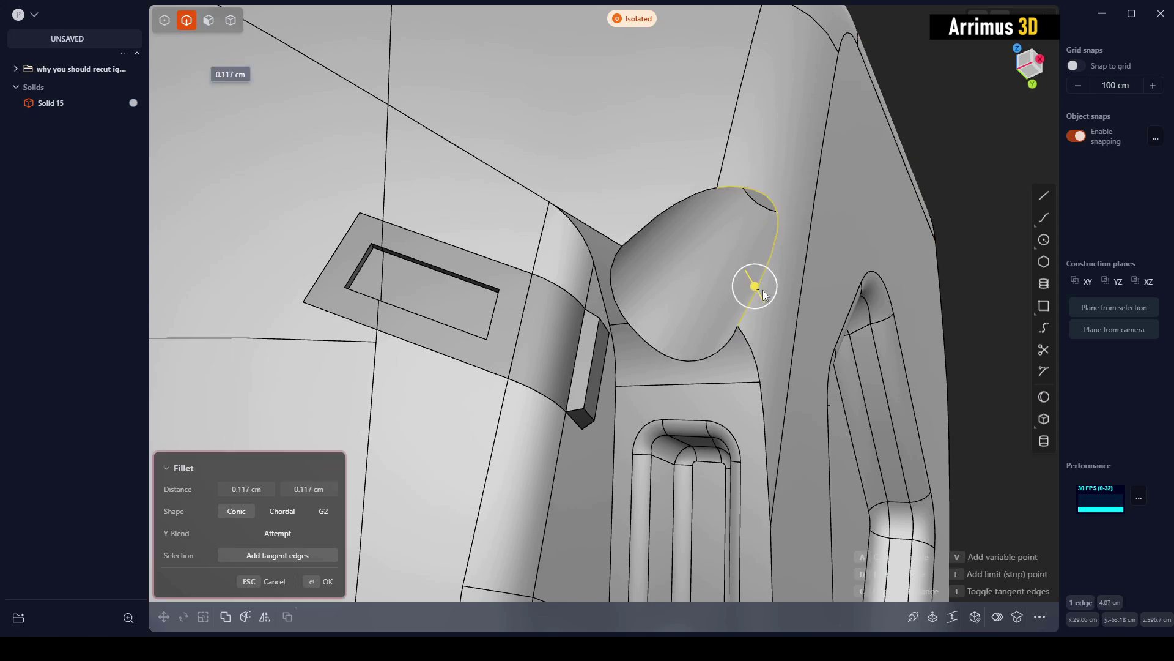
left_click_drag(762, 292, 762, 293)
key("Return")
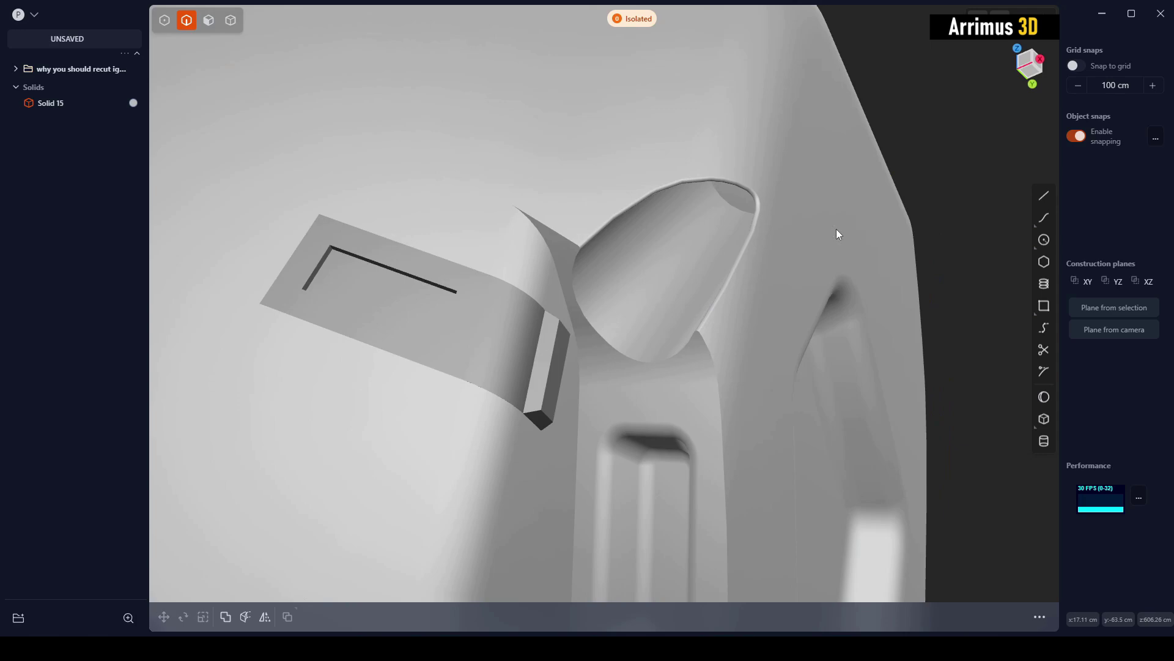
- Try to draw a closed four-sided outline on the curved inner face of the cylindrical cut
middle_click_drag(838, 231, 718, 342)
key("alt+shift+z")
scroll(757, 298, "up", 3)
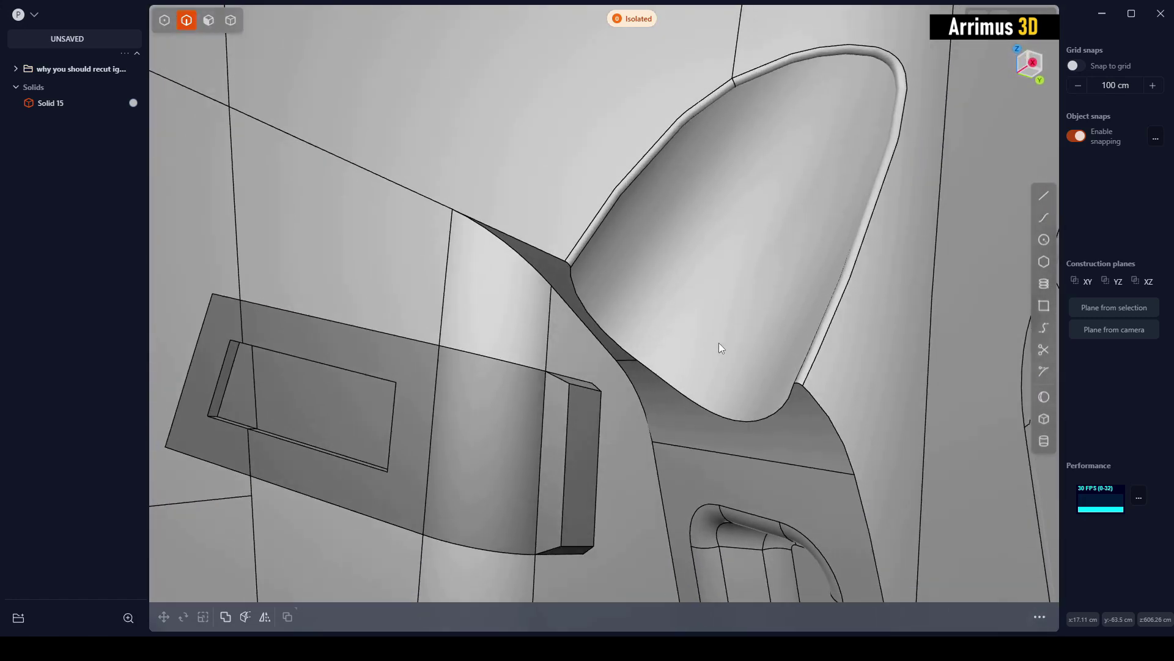
key("l")
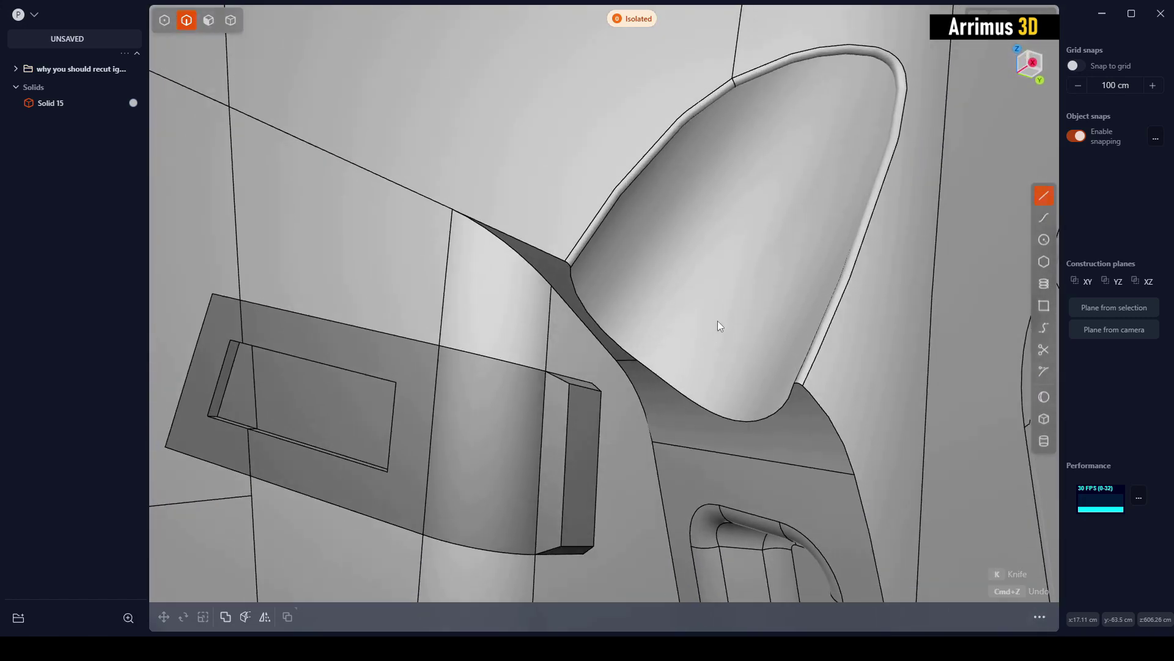
left_click(652, 290)
left_click(780, 312)
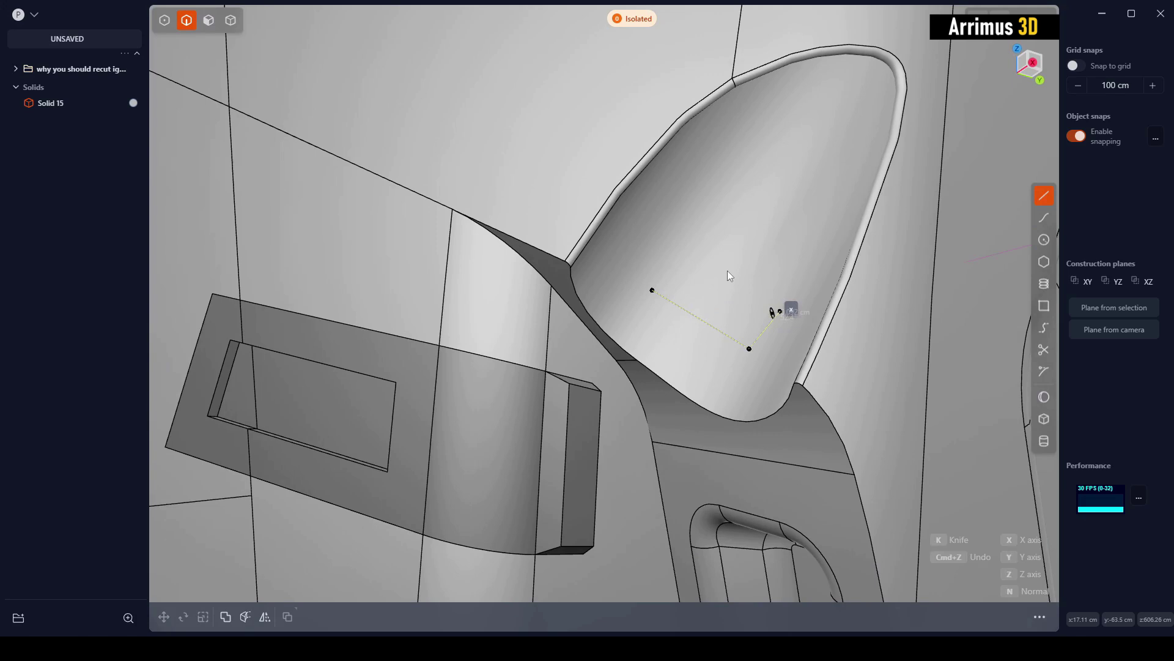
left_click(673, 249)
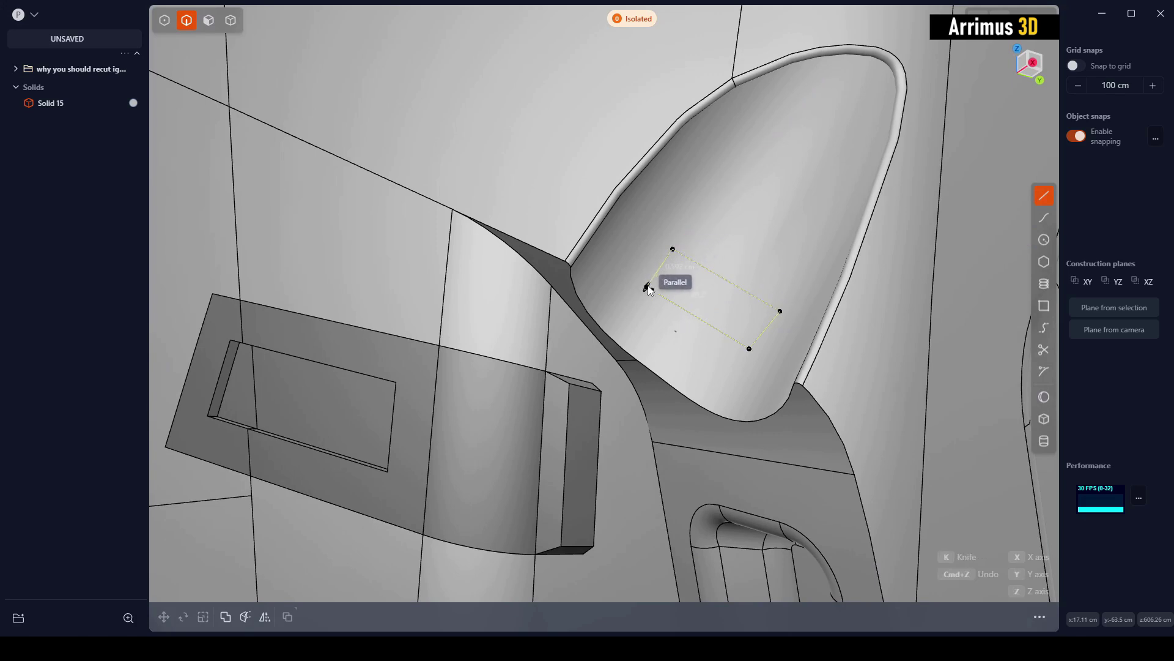
scroll(653, 296, "up", 4)
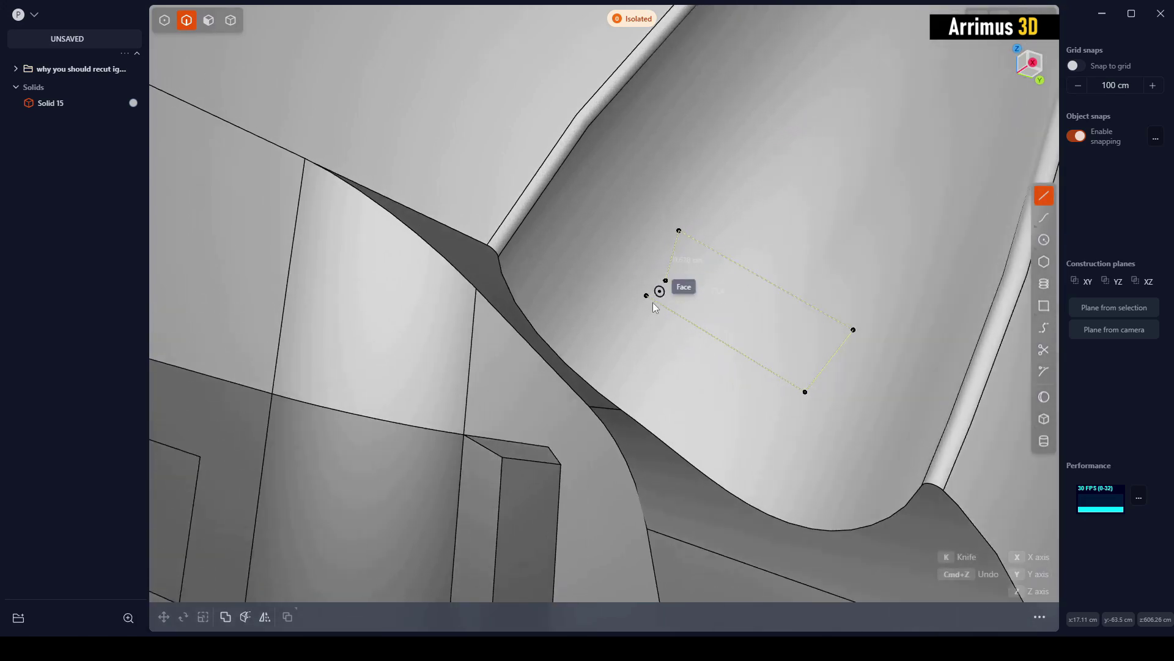
left_click(645, 294)
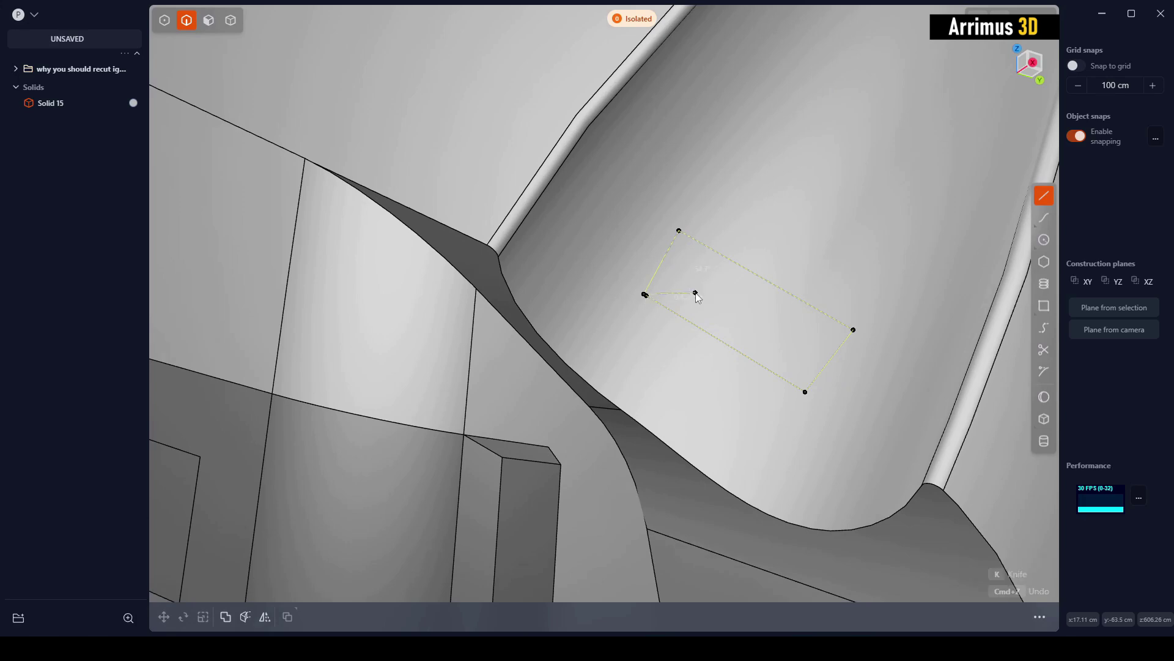
middle_click_drag(702, 337, 678, 354)
scroll(710, 298, "up", 3)
key("ctrl+z")
- Draw a closed slanted four-sided outline on the cylindrical cut's inner face, near its lower end
key("shift+a")
scroll(685, 342, "down", 3)
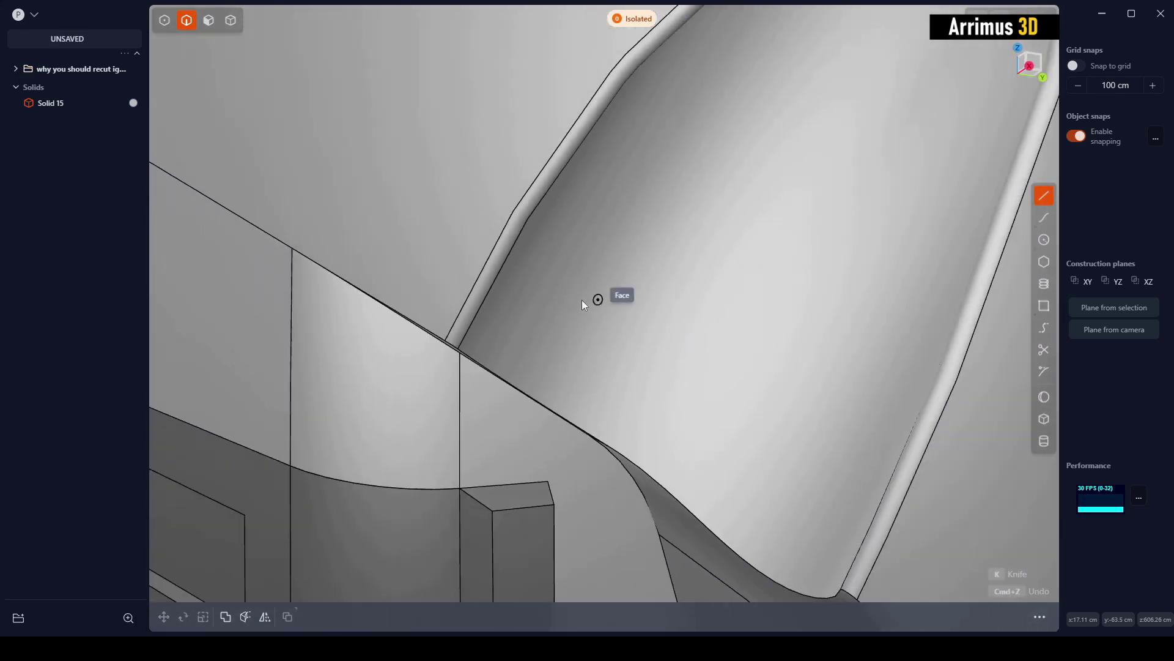
left_click(570, 303)
left_click(756, 430)
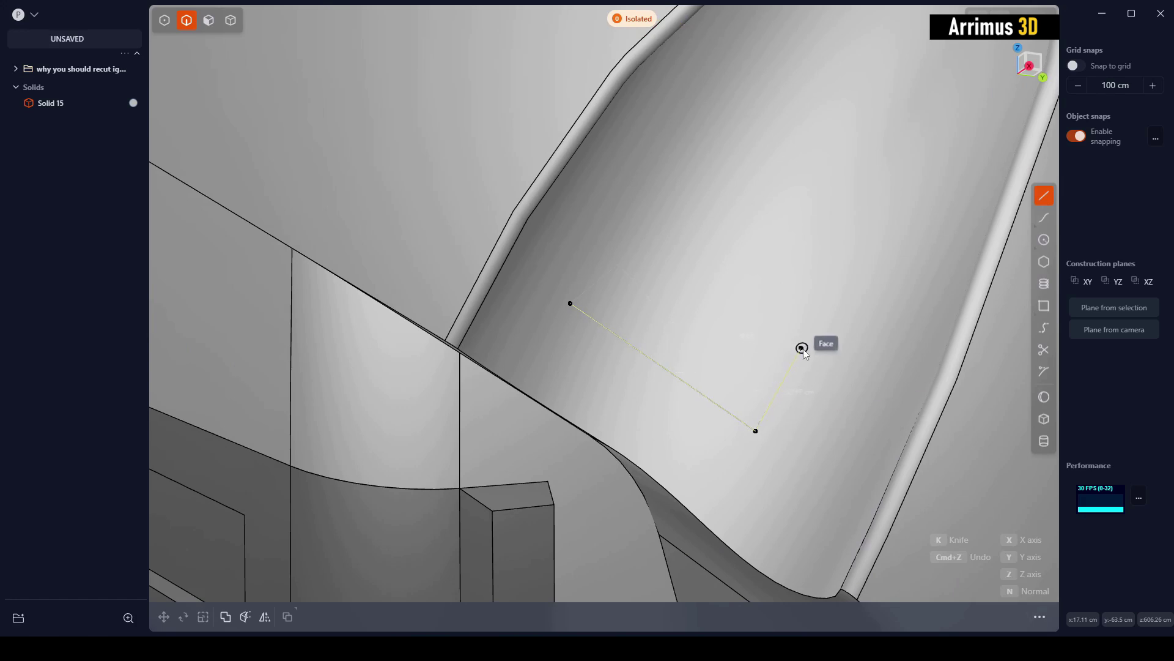
left_click(805, 351)
left_click(620, 236)
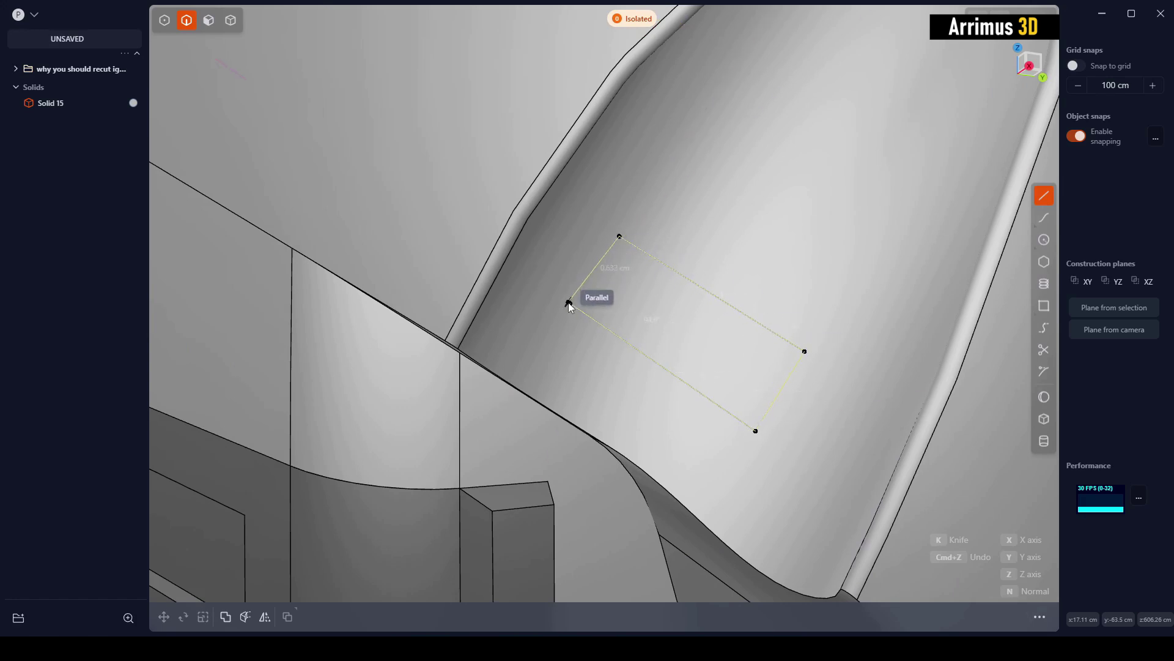
scroll(574, 308, "up", 4)
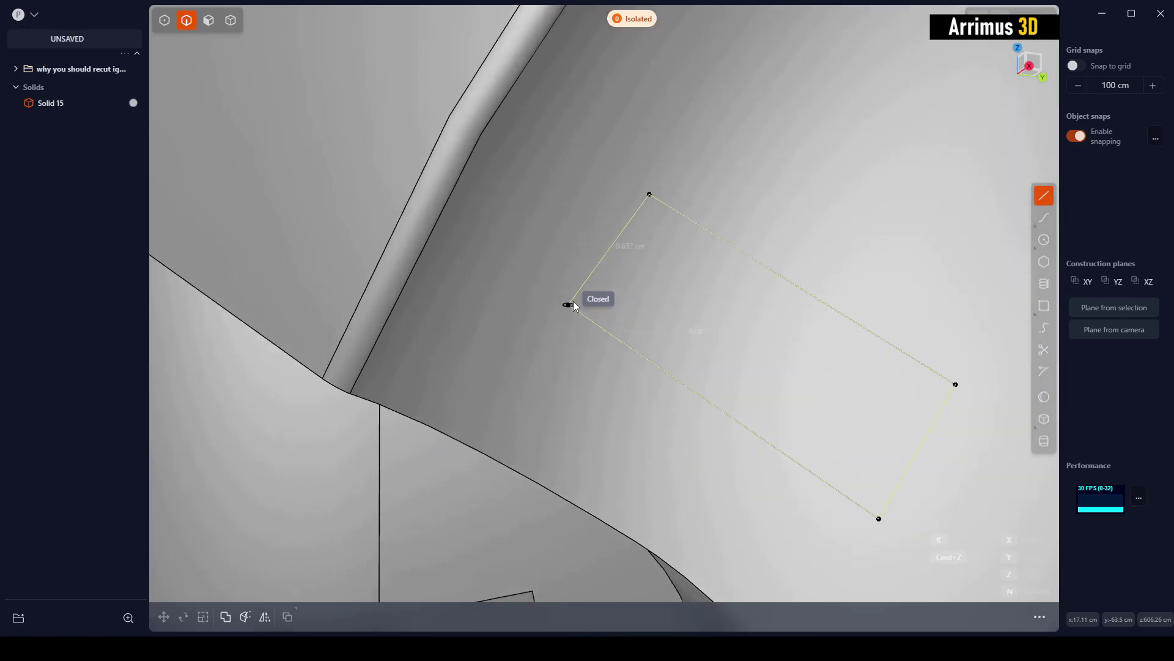
left_click(568, 305)
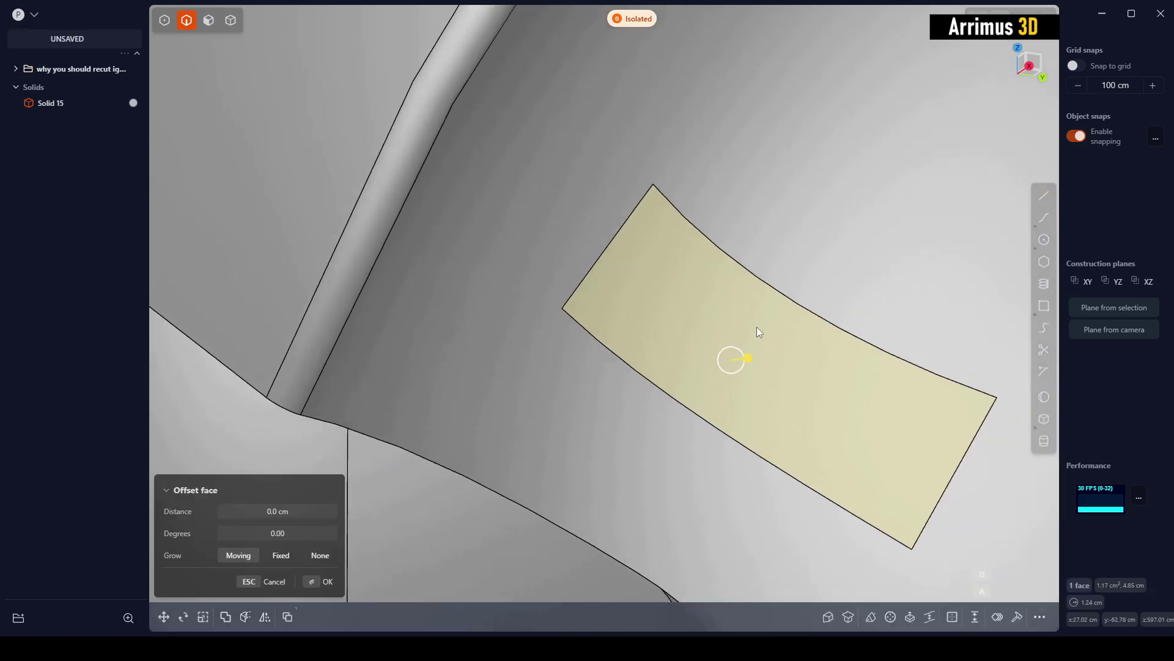
- Extrude the curved four-sided region inward about 0.16 cm with a taper of about 28 degrees to cut a pocket
middle_click_drag(757, 329, 709, 234)
key("e")
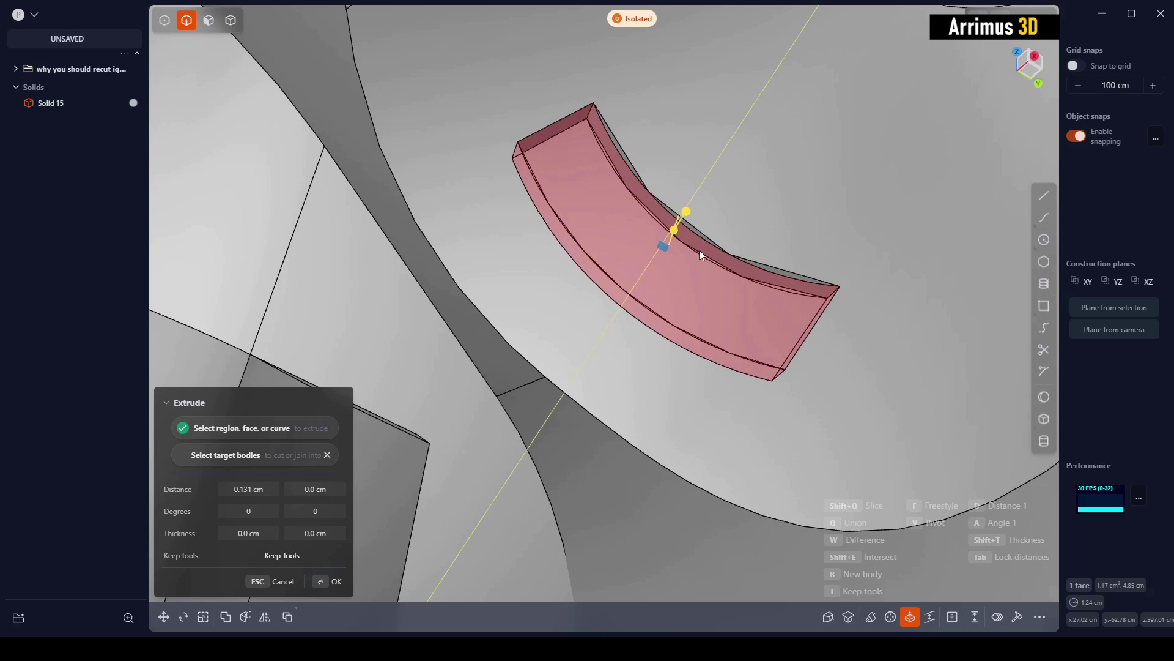
left_click_drag(687, 251, 706, 233)
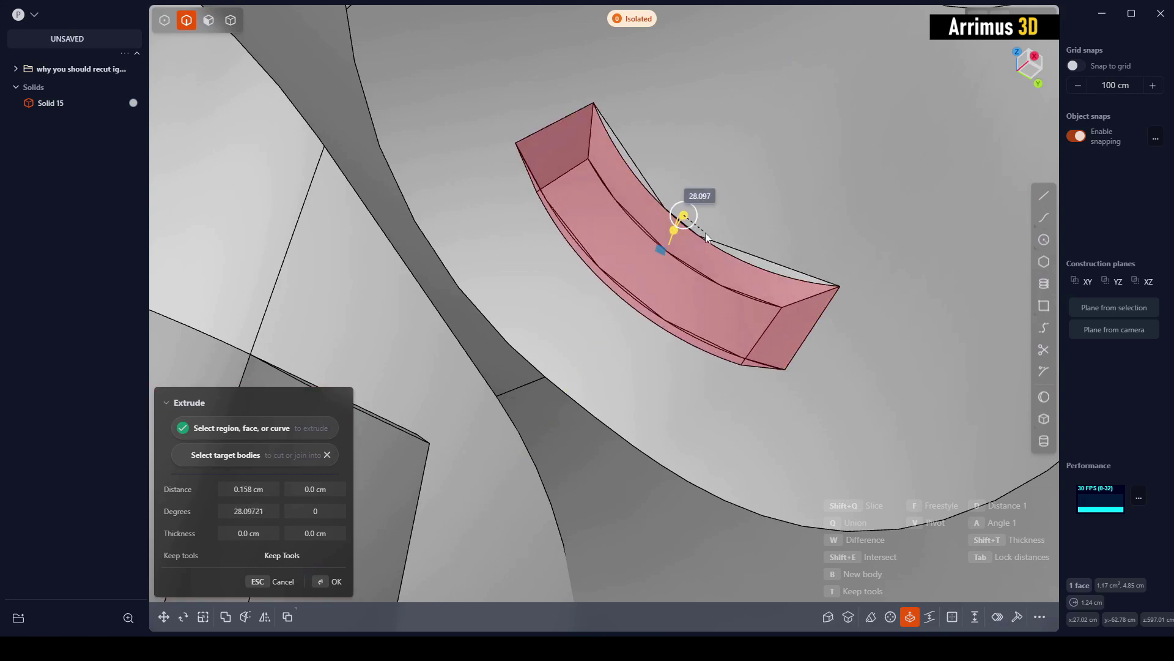
key("Return")
- Fillet the two short floor edges at the ends of the curved pocket
middle_click_drag(706, 232, 757, 333)
left_click(757, 333)
key("f")
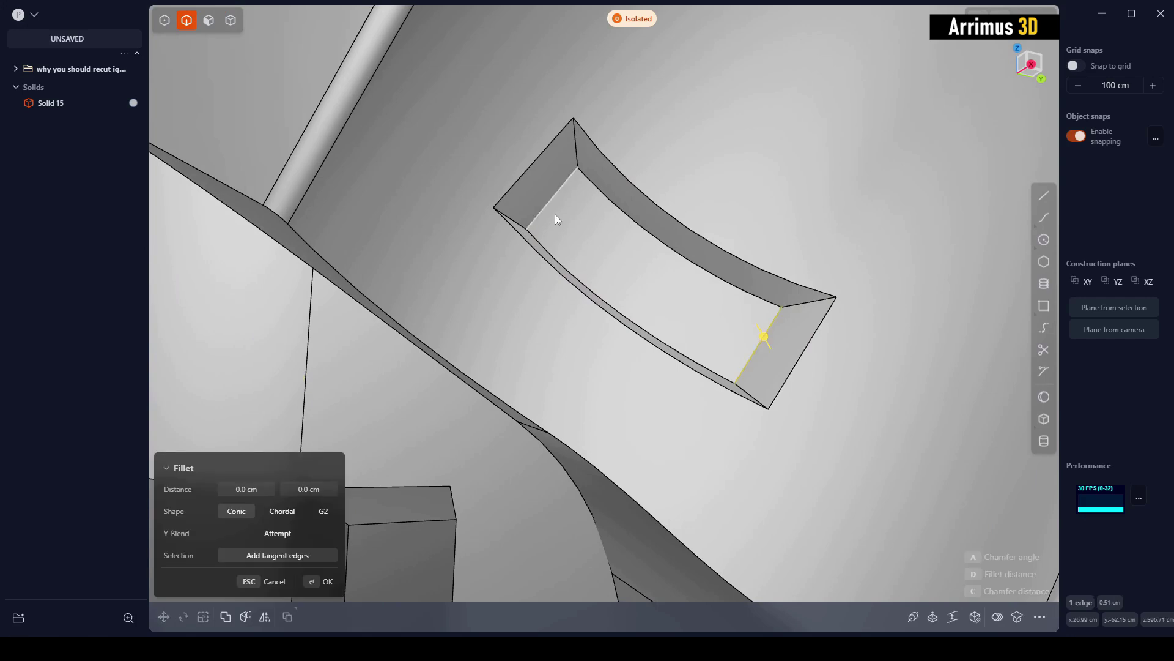
left_click(552, 210)
left_click_drag(556, 204, 619, 243)
key("Return")
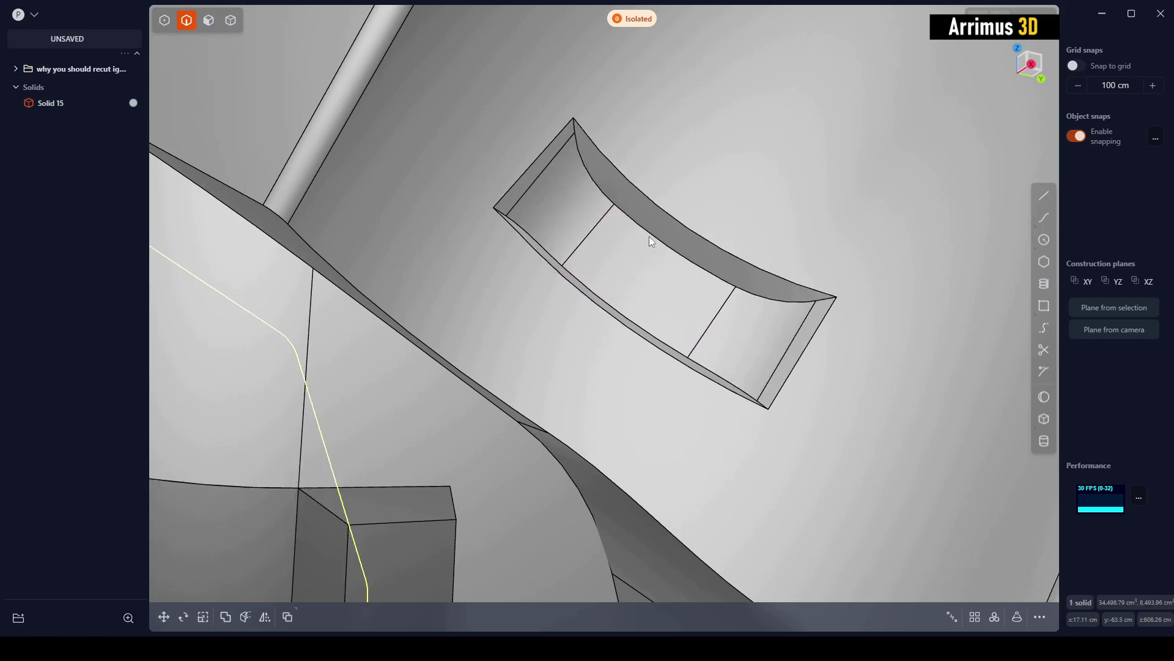
- Try to extrude the pocket's middle floor face inward about 0.17 cm with a taper of about 39 degrees
key("f")
left_click(648, 235)
middle_click_drag(649, 235, 666, 266)
left_click(605, 307, "shift")
key("3")
left_click(652, 292)
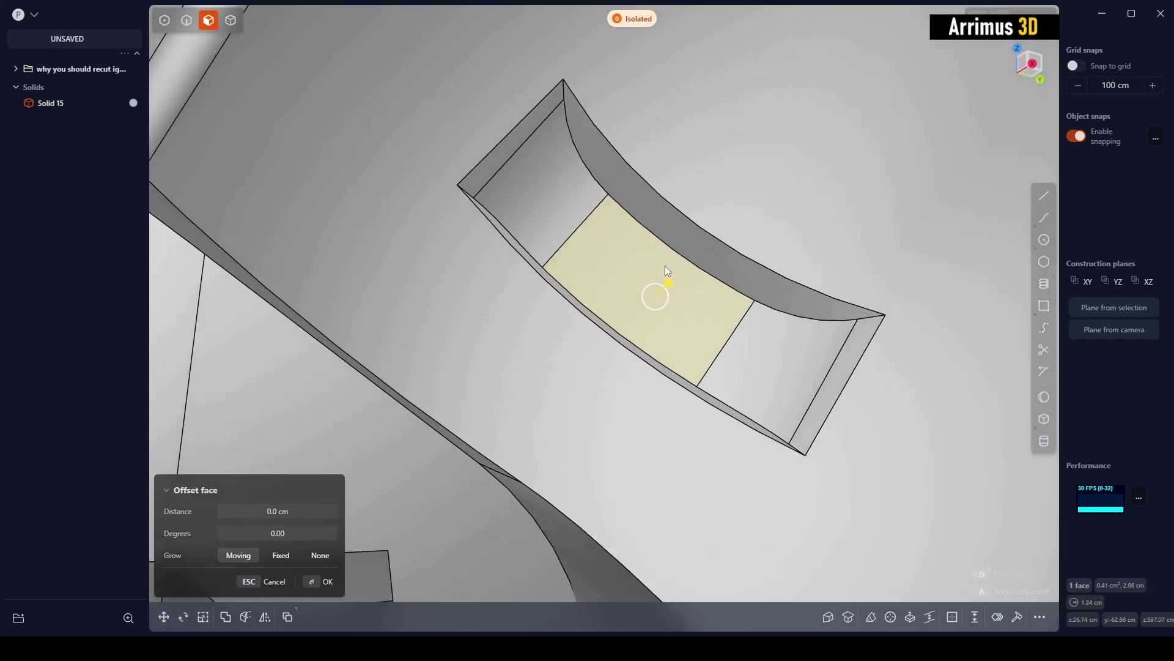
key("e")
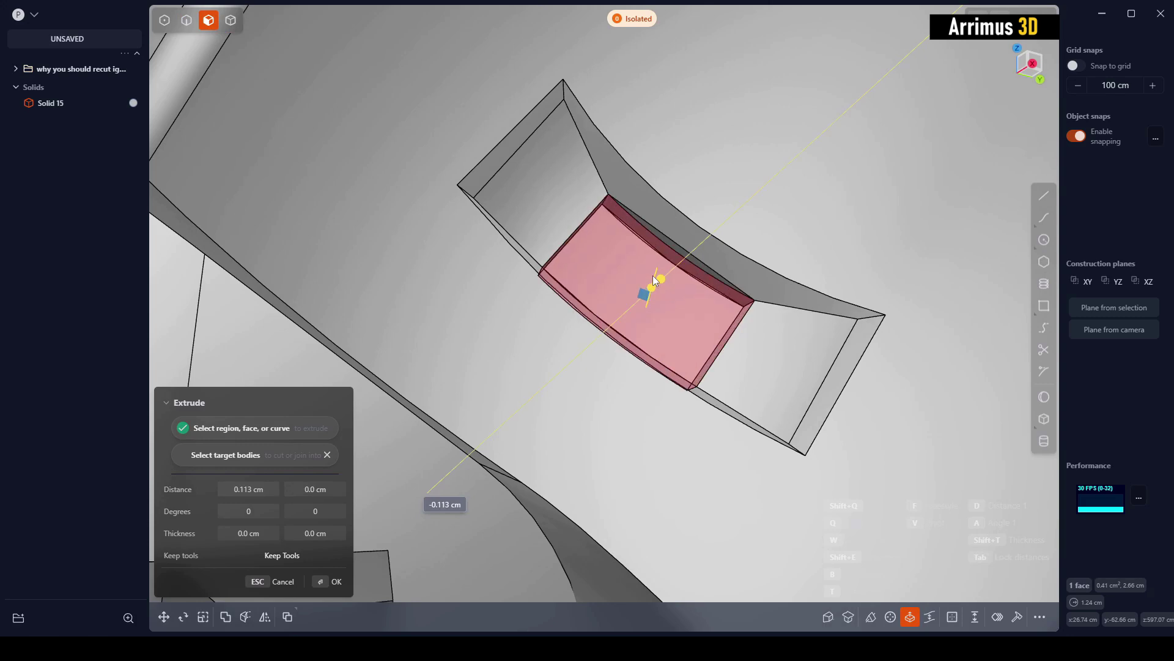
key("a")
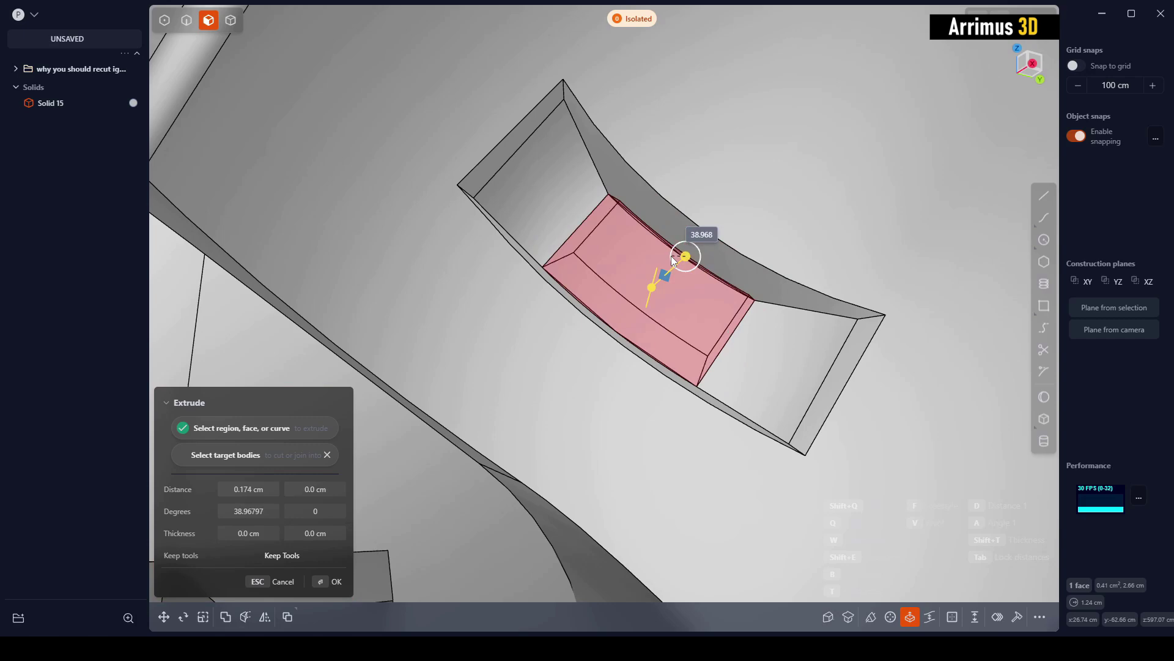
left_click(680, 254)
- Extrude the pocket's middle floor face straight inward to cut a shallow recess
middle_click_drag(755, 296, 690, 272)
left_click(670, 313)
key("e")
left_click(677, 291)
left_click(677, 291)
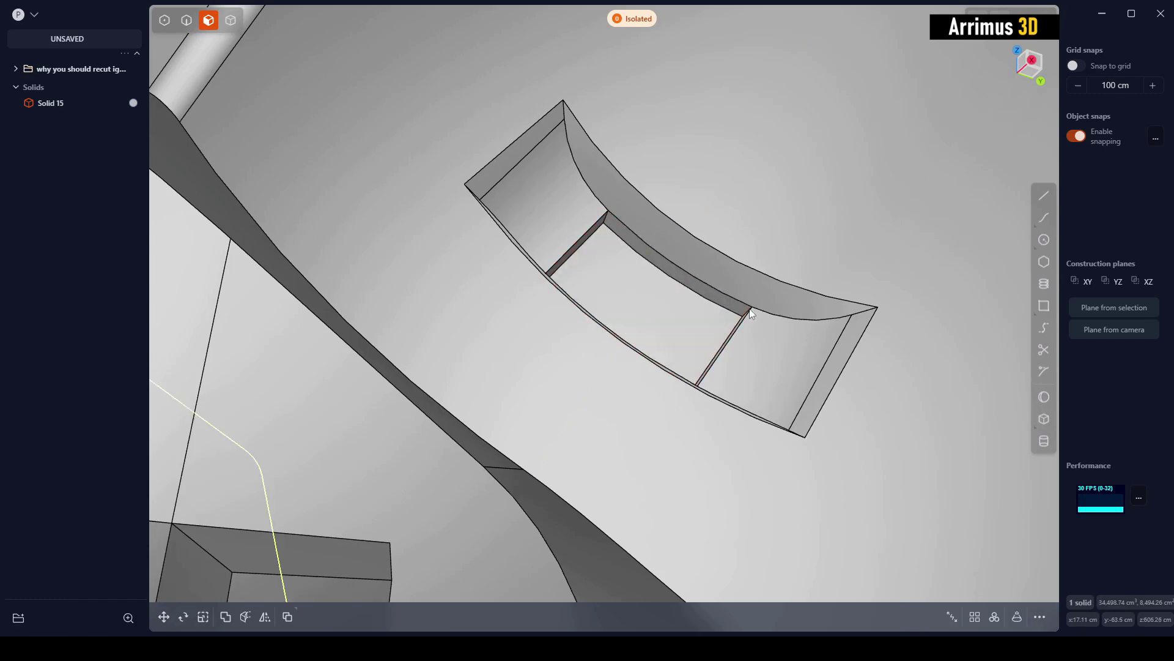
- Fillet the two long curved rim edges of the four-sided pocket by about 0.18 cm
right_click_drag(677, 291, 754, 237)
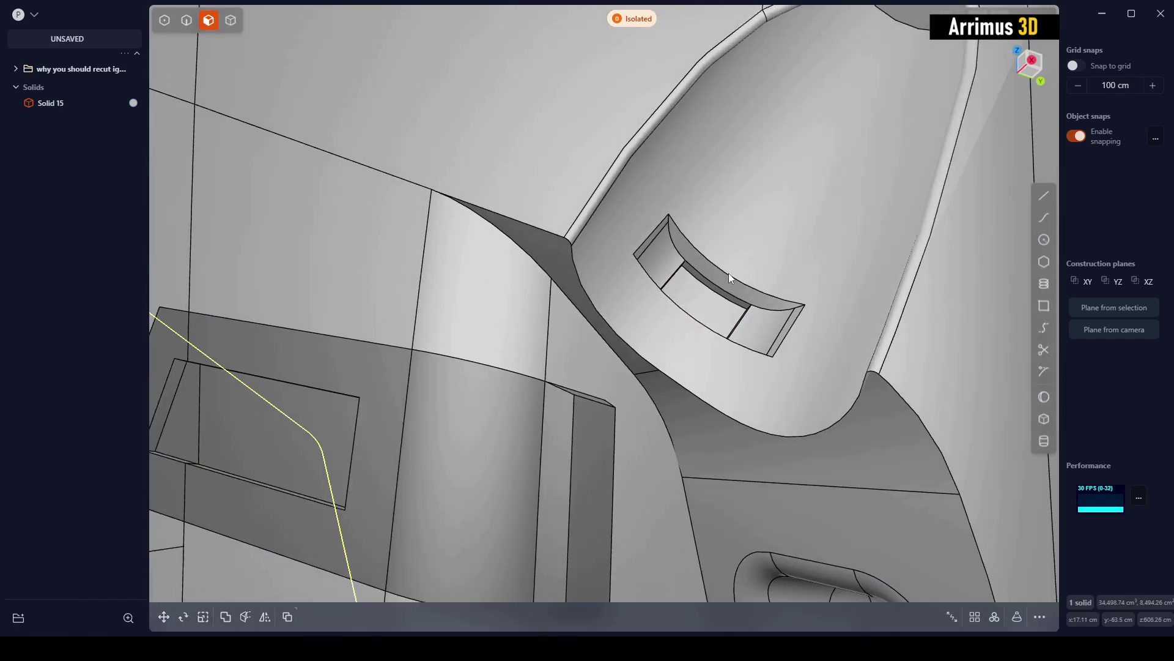
key("2")
left_click(725, 274)
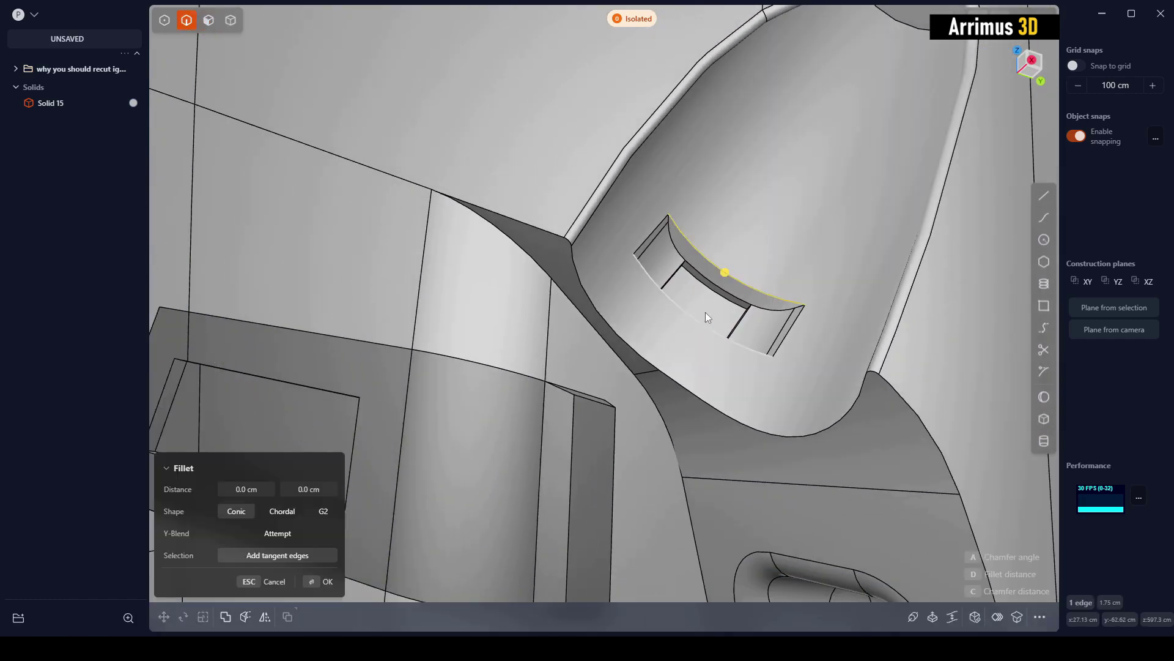
left_click(704, 312, "shift")
key("b")
left_click_drag(715, 313, 724, 314)
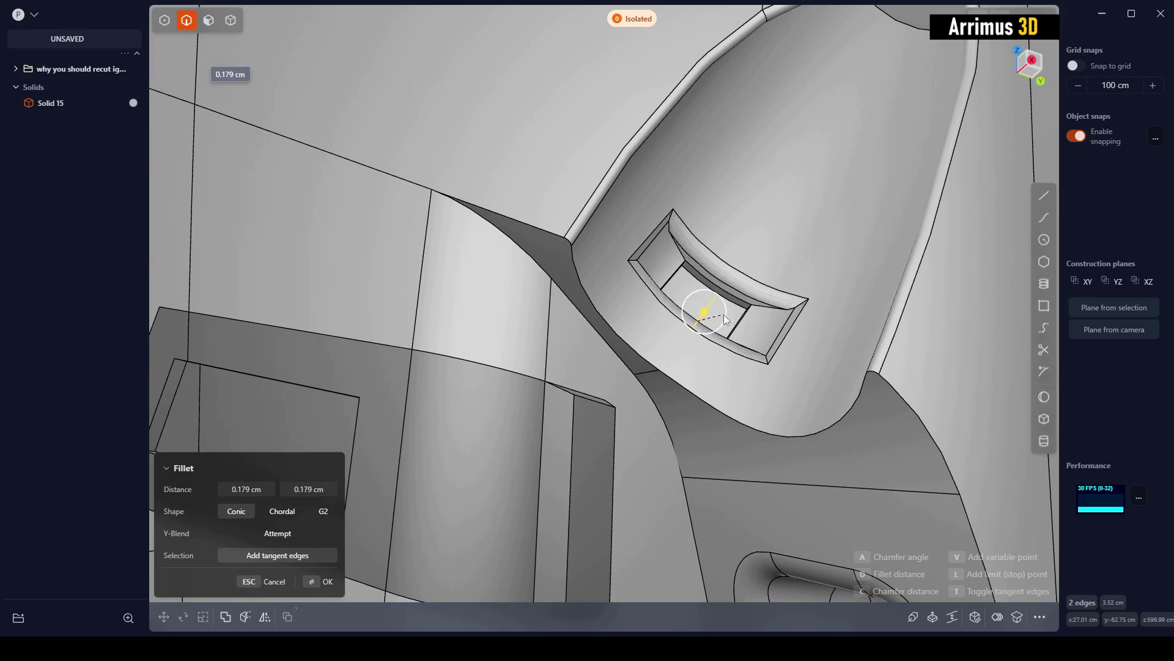
key("Return")
- Give the middle armor panel solid, bounded by the cut lines, a dark gray material color
middle_click_drag(724, 314, 702, 296)
scroll(710, 277, "down", 10)
key("4")
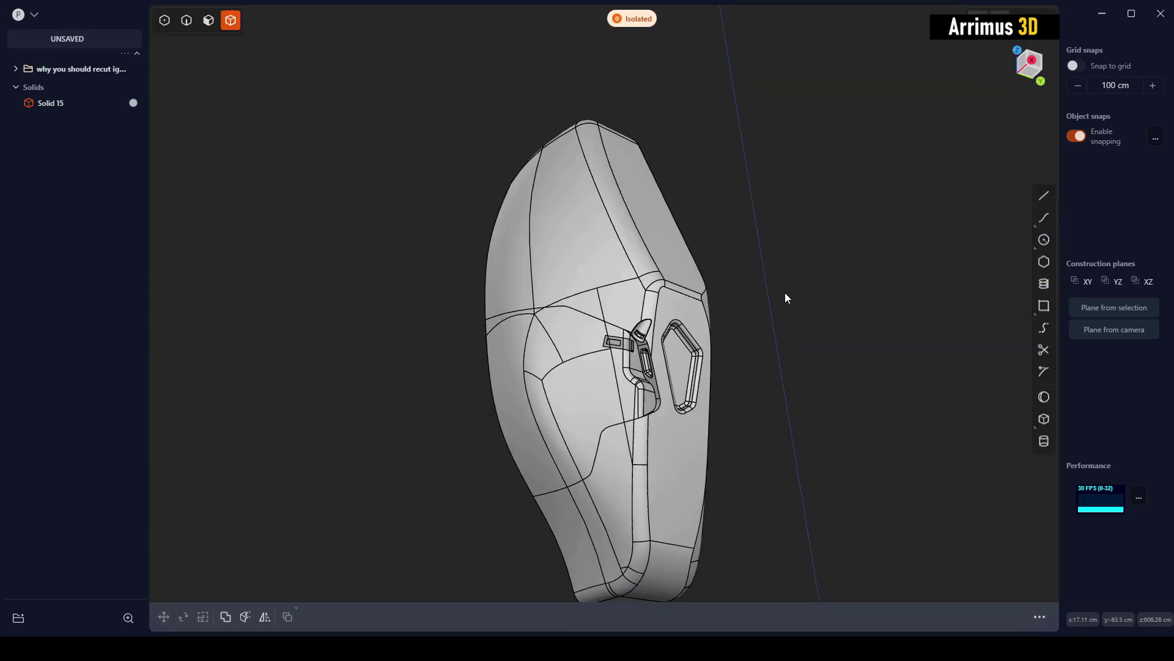
scroll(667, 313, "up", 8)
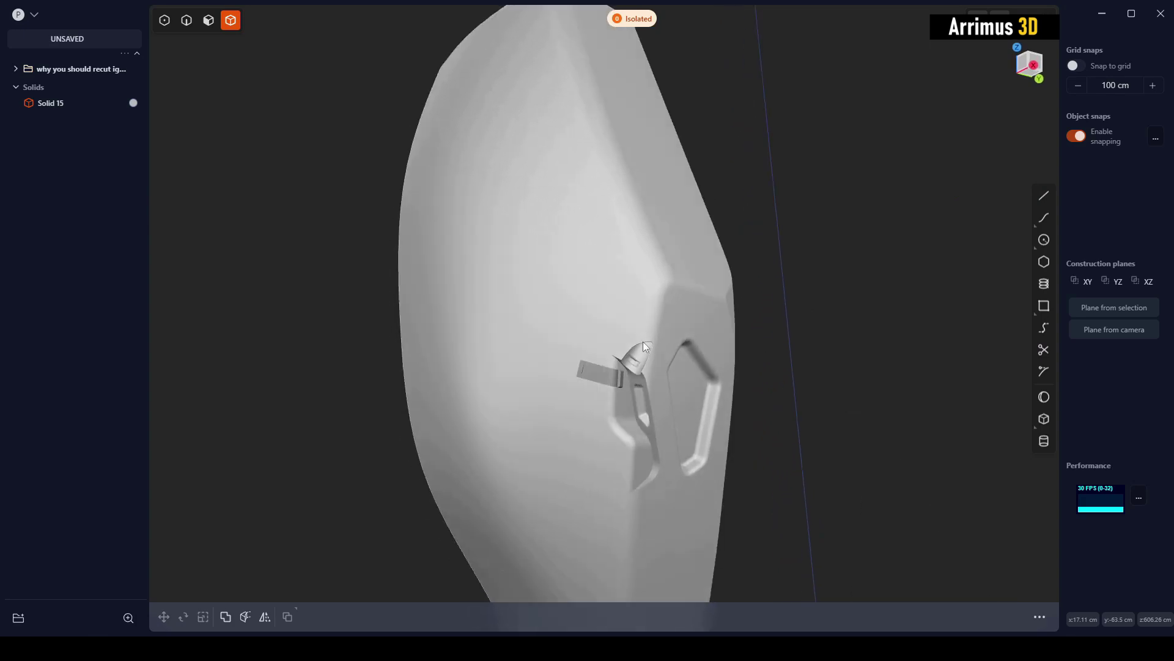
mouse_move(643, 341)
middle_mouse_down()
mouse_move(654, 294)
mouse_move(677, 396)
mouse_move(713, 391)
mouse_move(641, 380)
mouse_move(718, 392)
mouse_move(692, 363)
mouse_move(656, 358)
middle_mouse_up()
left_click(651, 362)
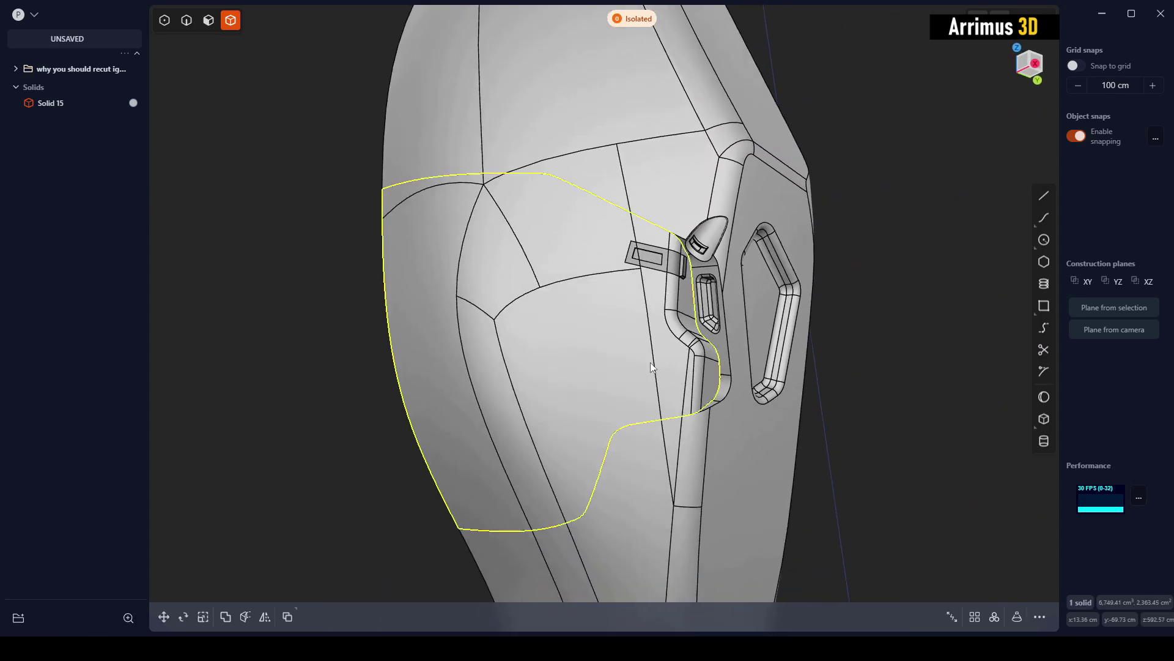
key("m")
left_click(276, 252)
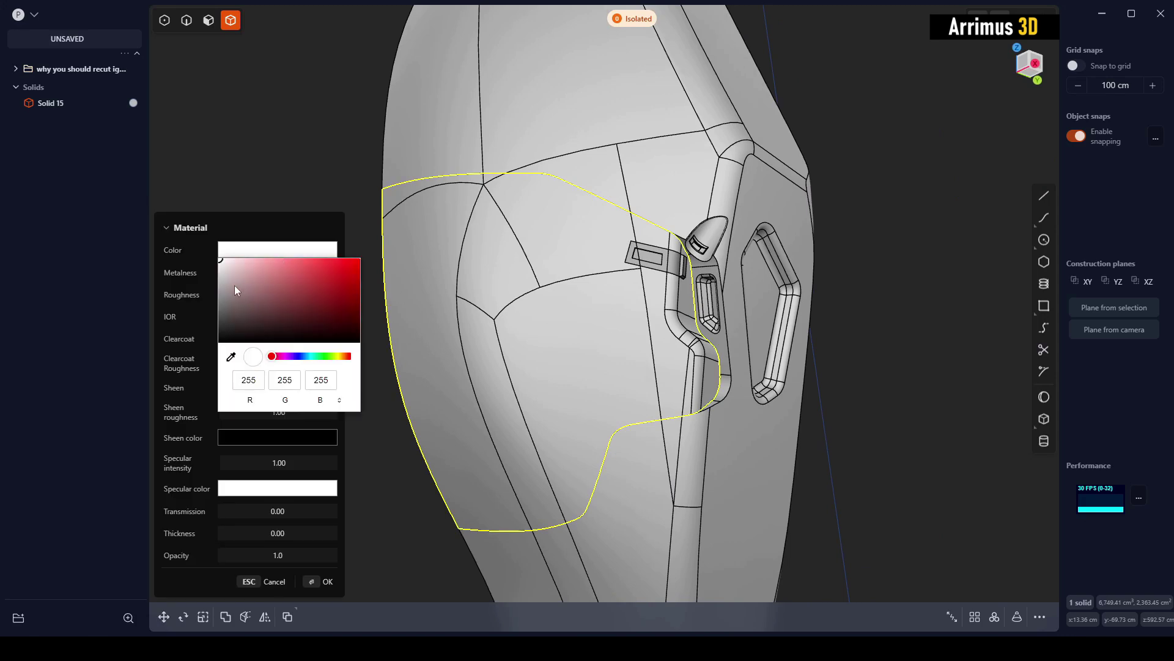
left_click_drag(235, 285, 208, 294)
left_click(211, 275)
left_click(237, 245)
right_click(225, 199)
left_click(846, 333)
middle_click_drag(846, 333, 791, 342)
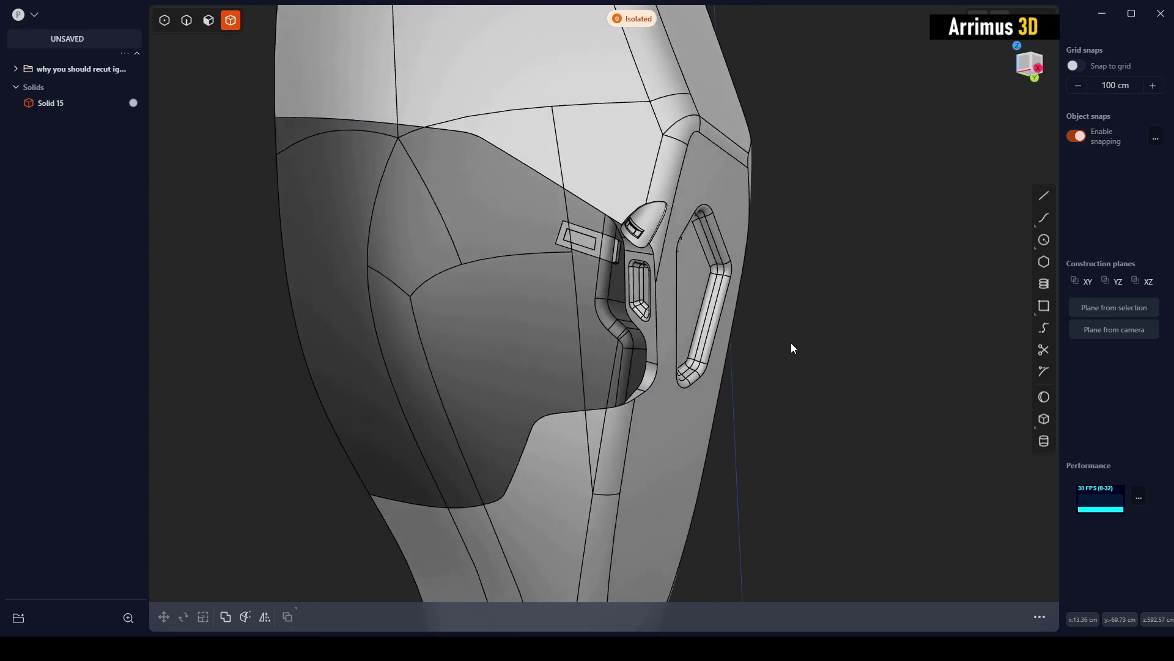